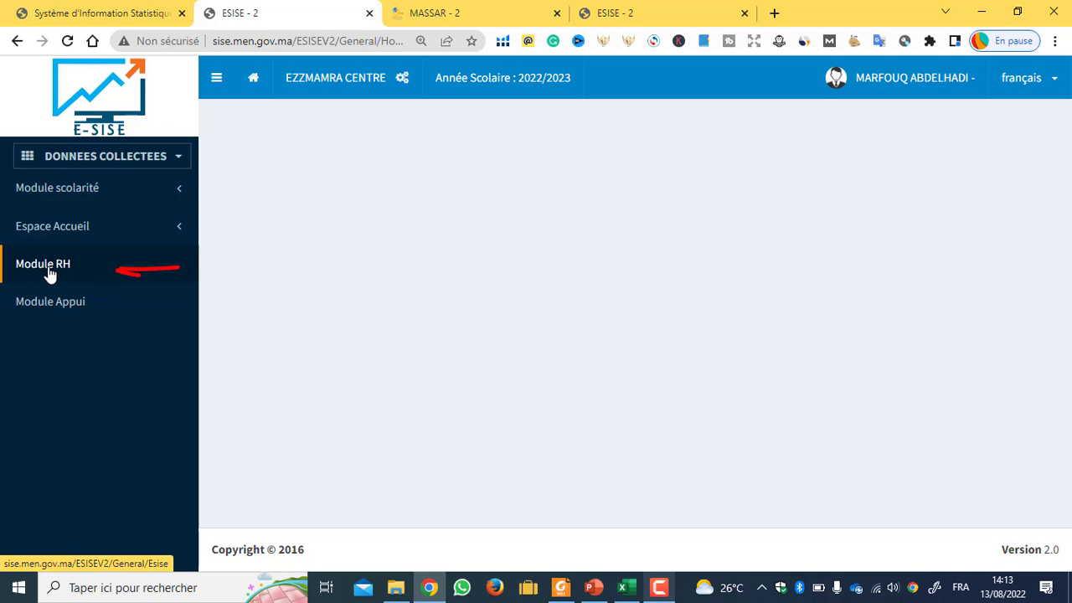
Step: Open Recensement des affectations in the RH module and examine the school's main assignments list and its available actions
left_click(48, 275)
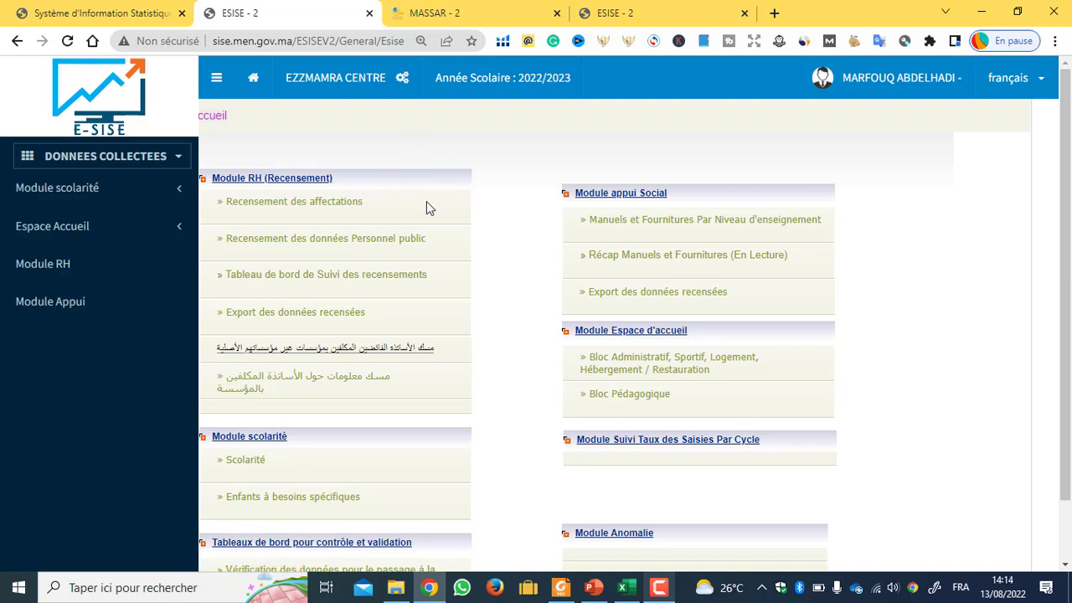
left_click(319, 204)
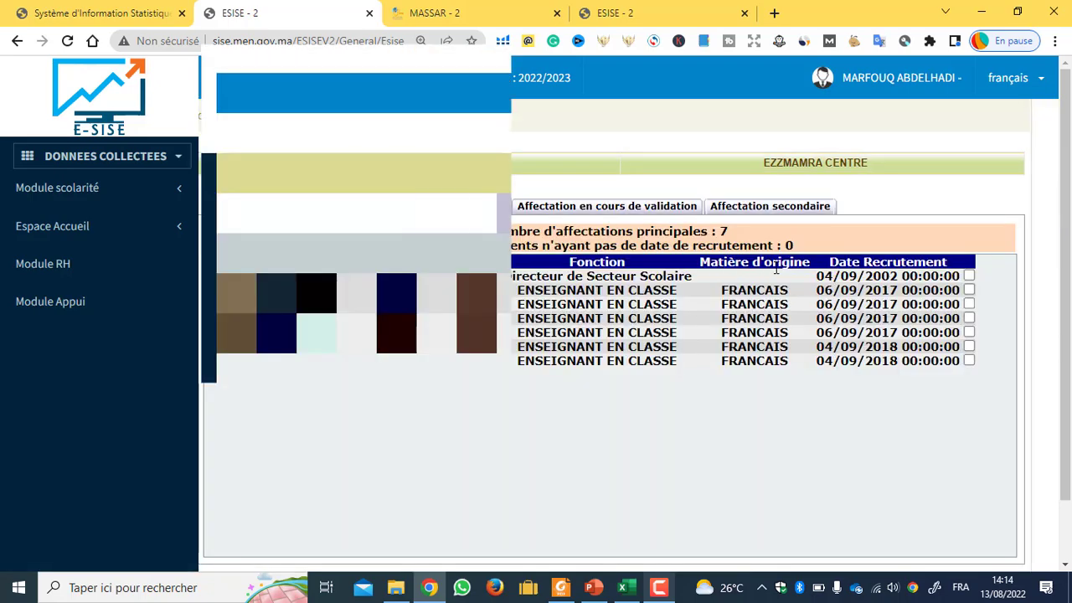
scroll(1064, 406, "down", 2)
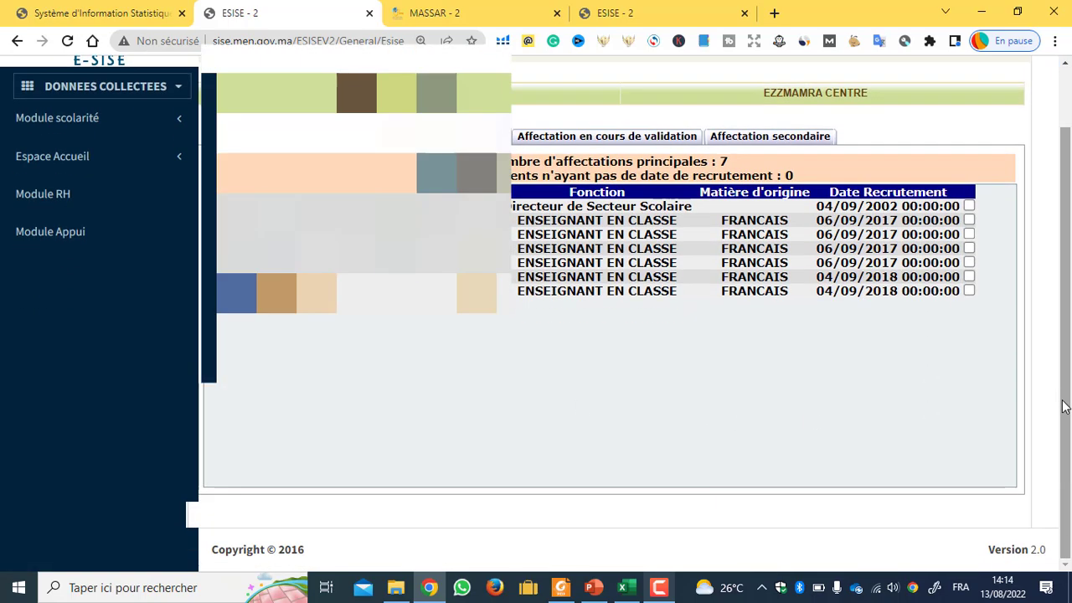
scroll(1063, 368, "up", 2)
scroll(1065, 334, "down", 2)
scroll(1067, 274, "up", 1)
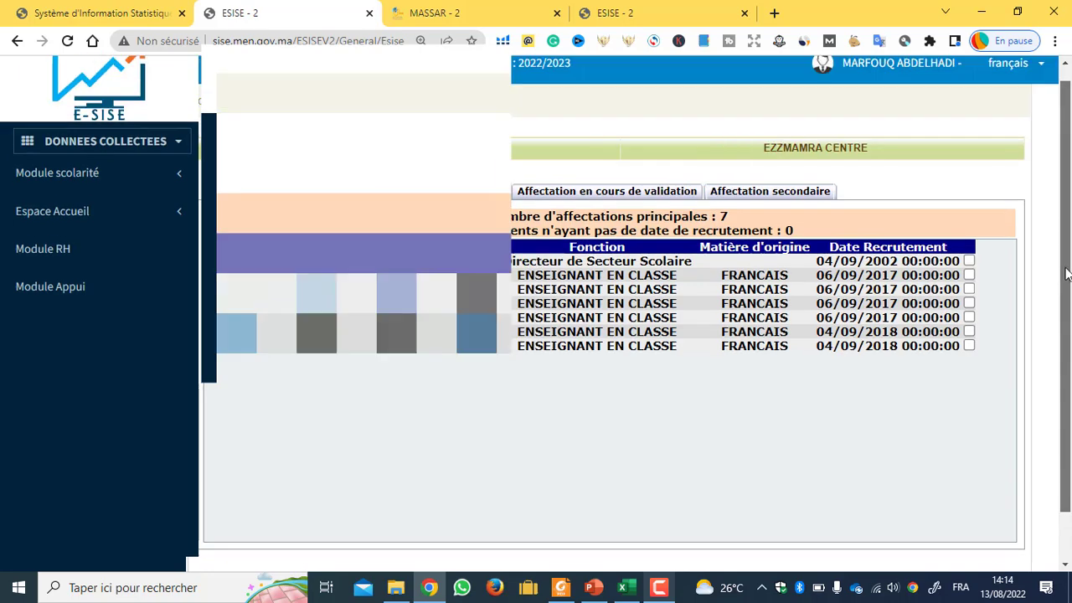
scroll(1067, 274, "up", 1)
scroll(1067, 273, "down", 2)
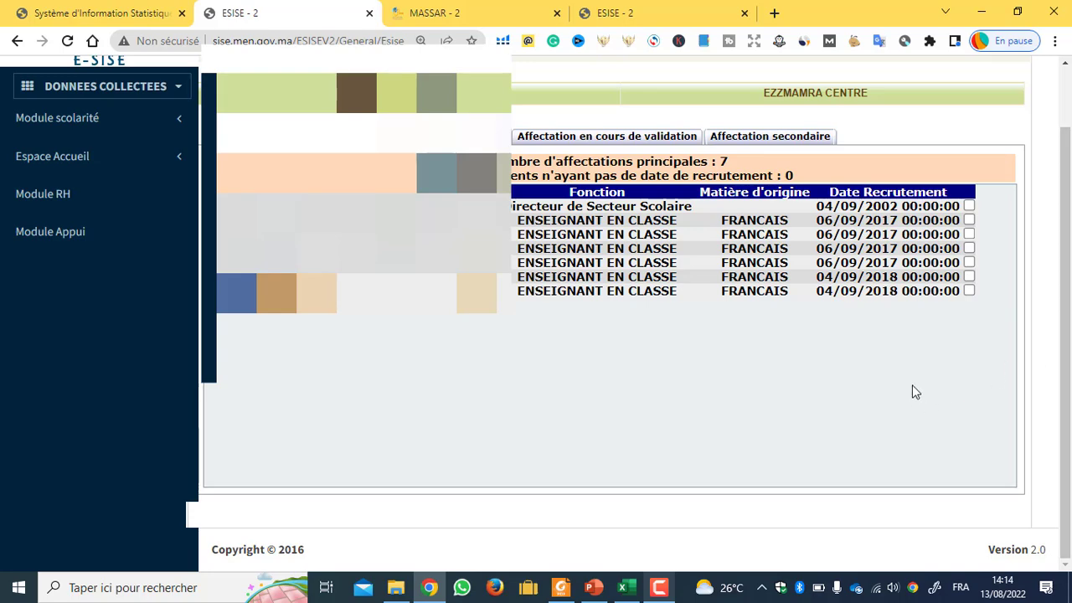
scroll(912, 385, "down", 2)
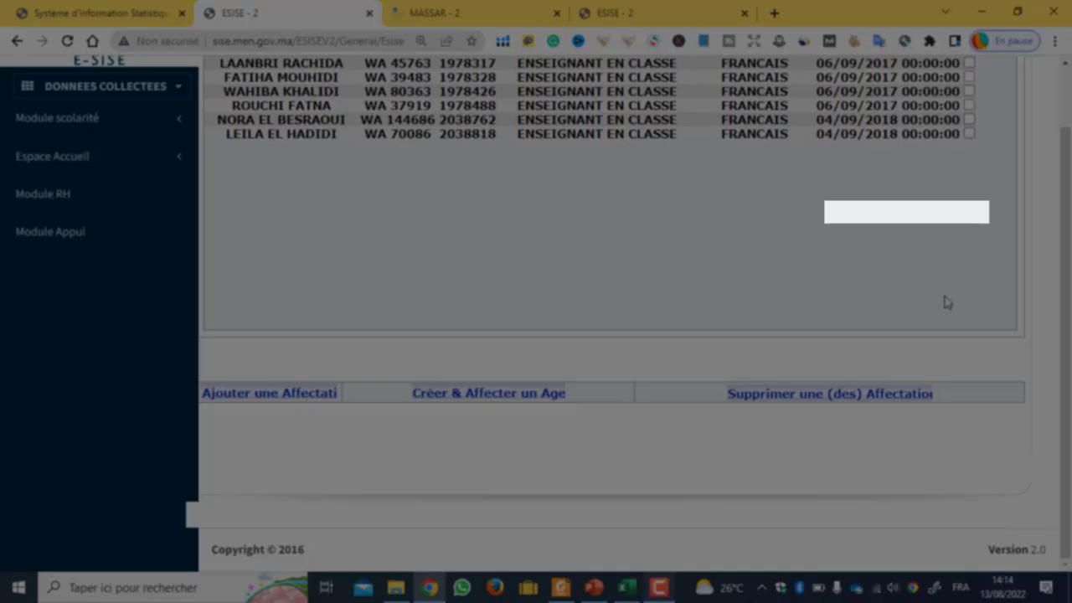
scroll(946, 302, "up", 1)
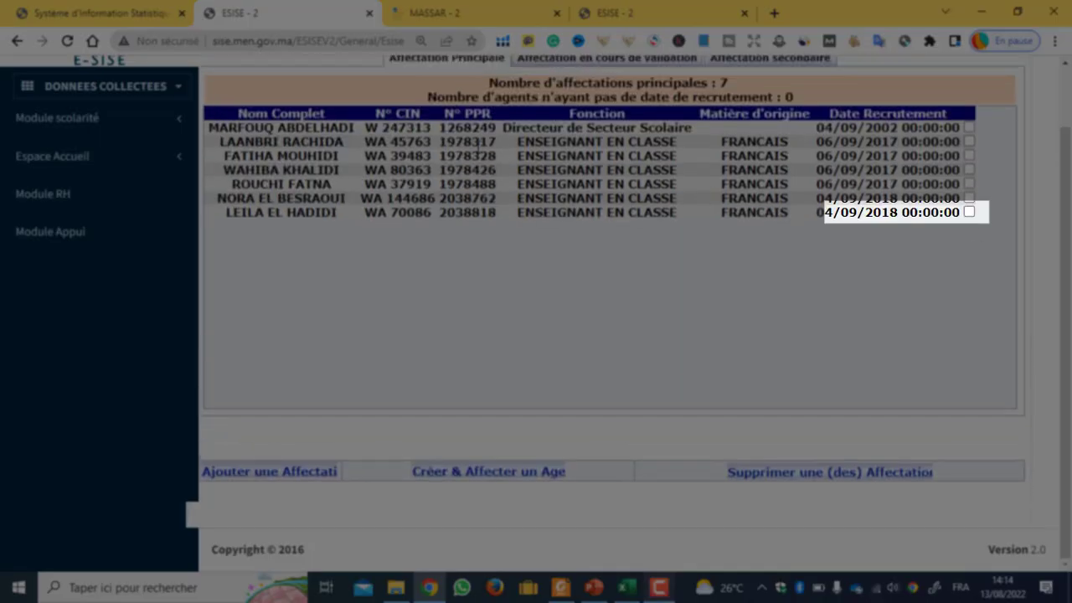
Step: Select the last agent in the main assignments list, then clear that selection
left_click(968, 212)
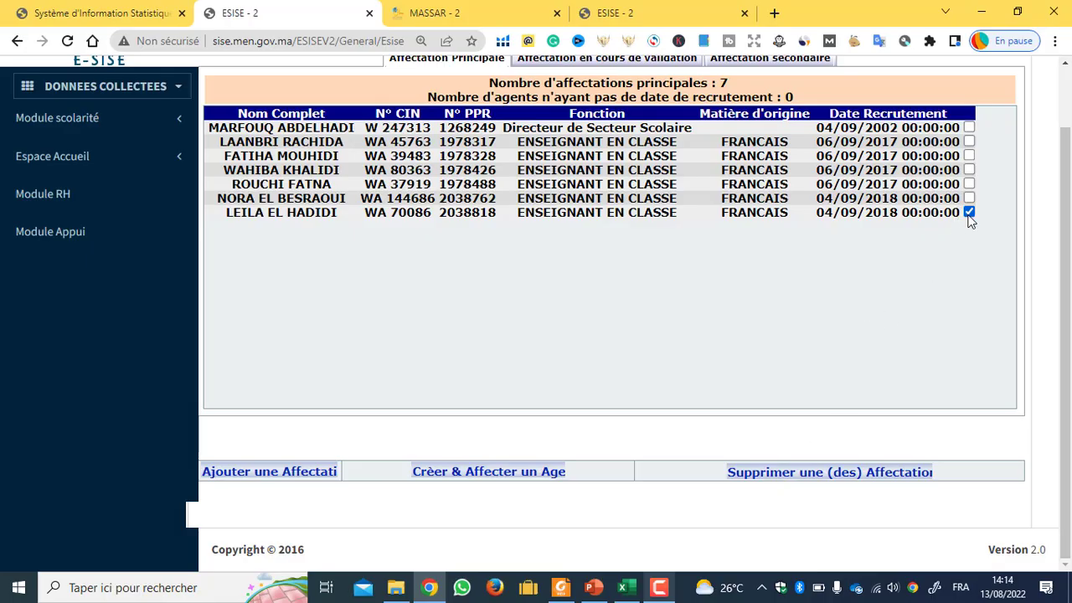
left_click(969, 212)
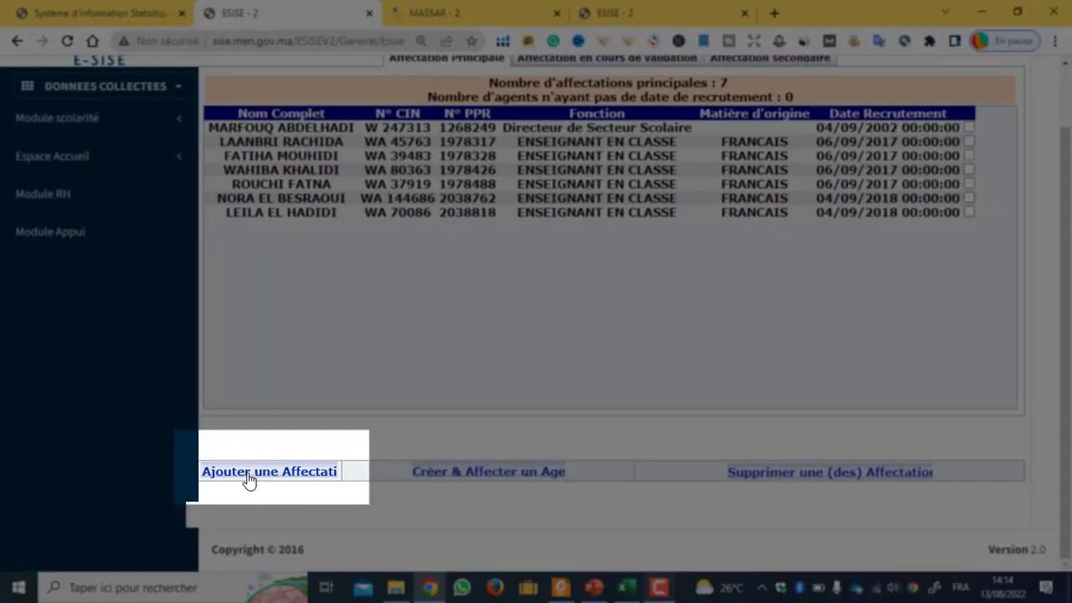
Step: Open the form for adding an assignment and go through its full name, CIN and PPR fields
scroll(512, 383, "up", 2)
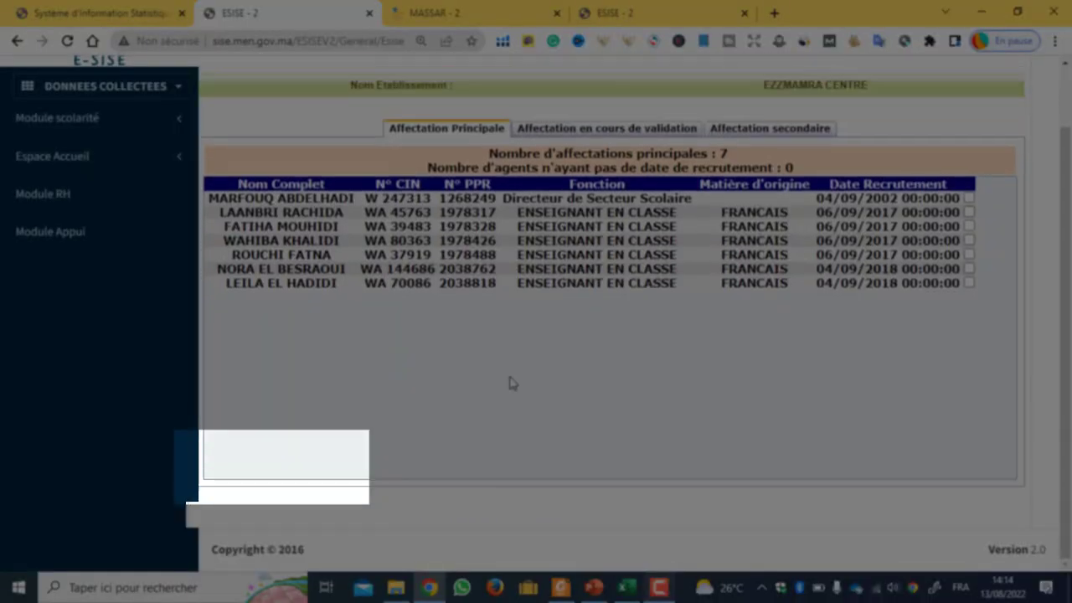
scroll(426, 459, "down", 3)
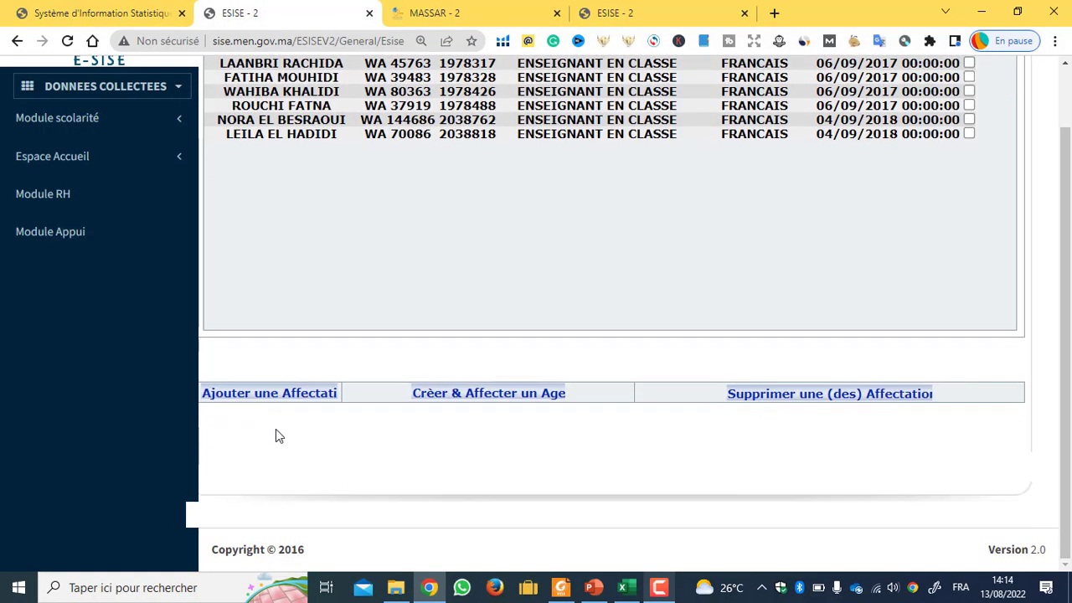
left_click(254, 402)
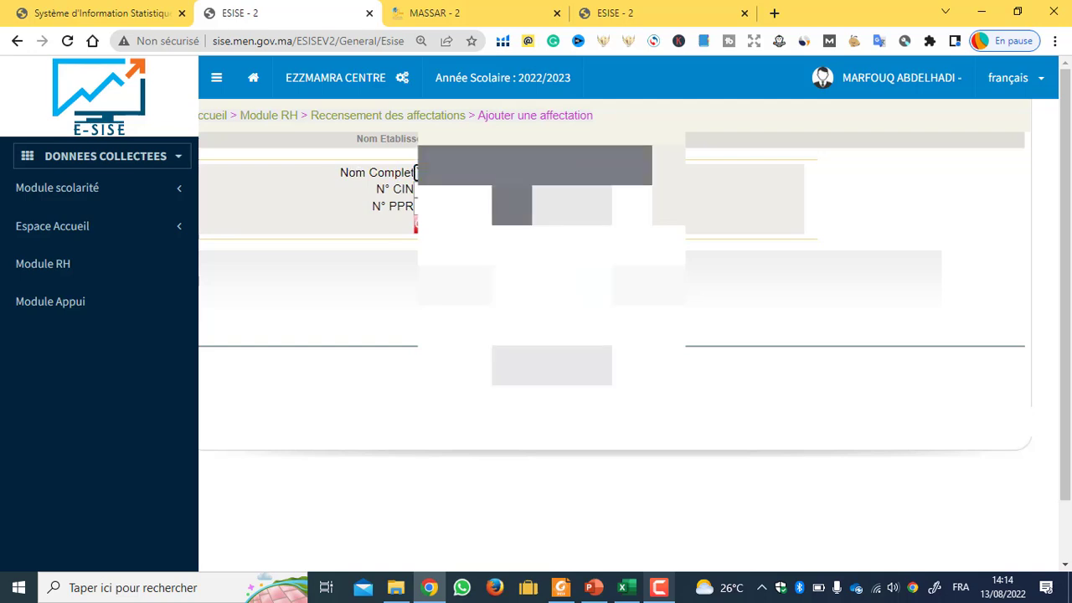
key("Tab")
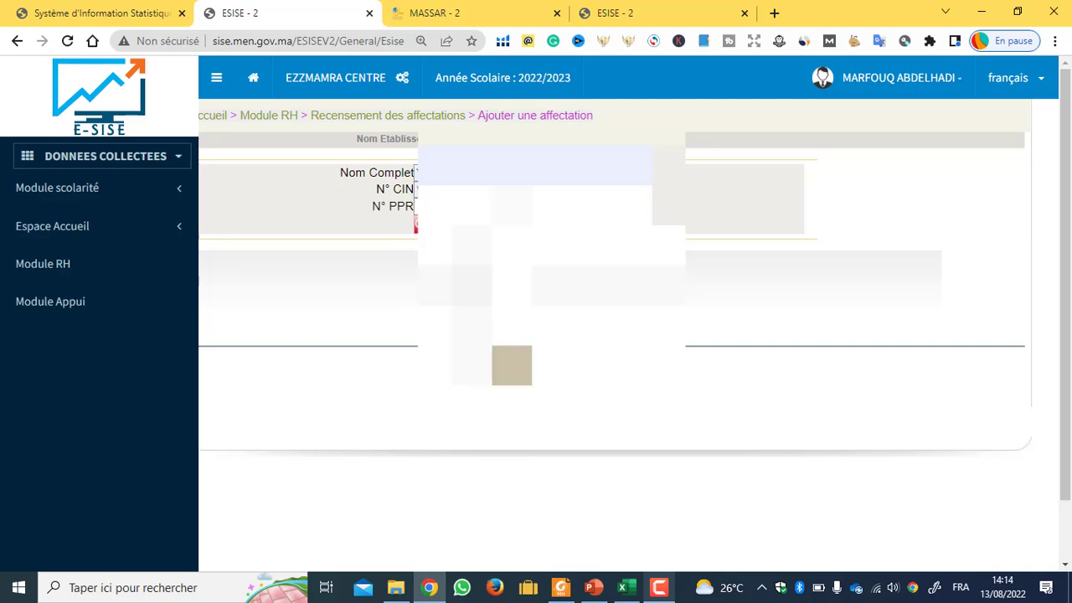
key("Tab")
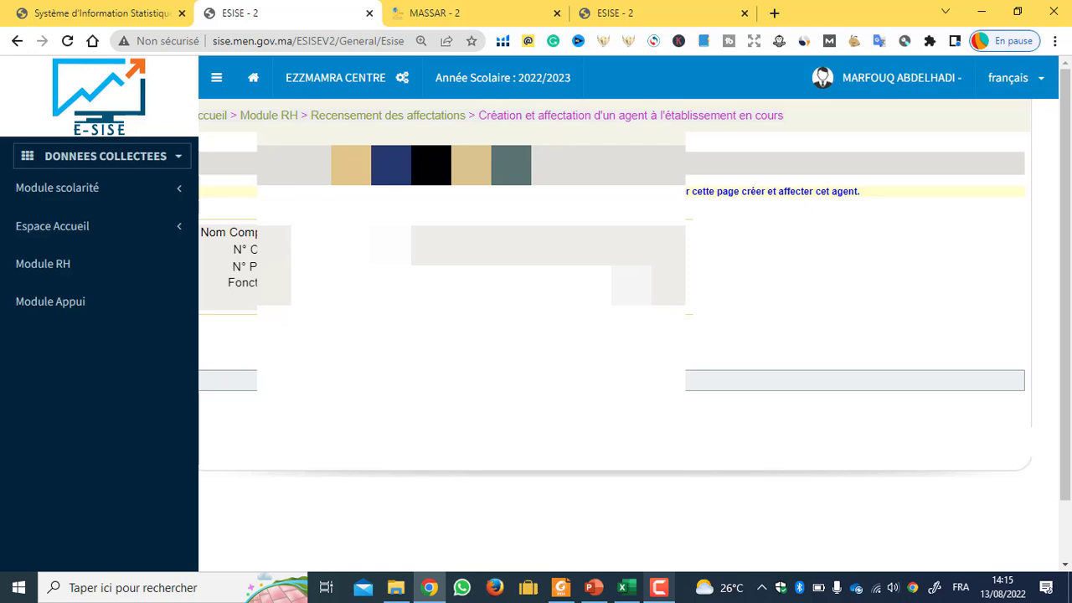
Step: Return to the list of agents and compare the main assignments with those awaiting validation
left_click(602, 385)
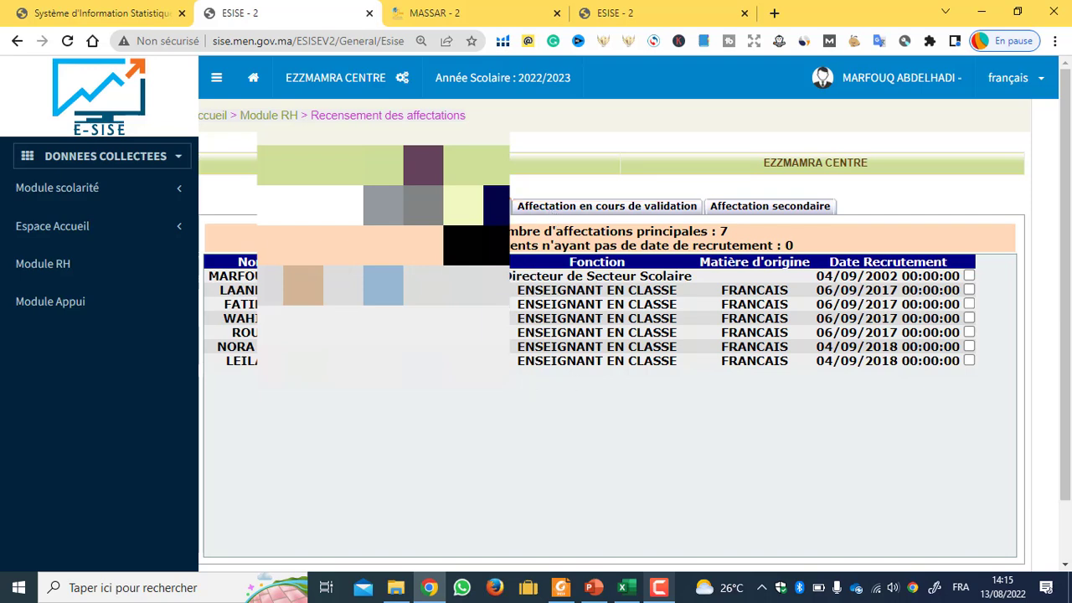
left_click(596, 212)
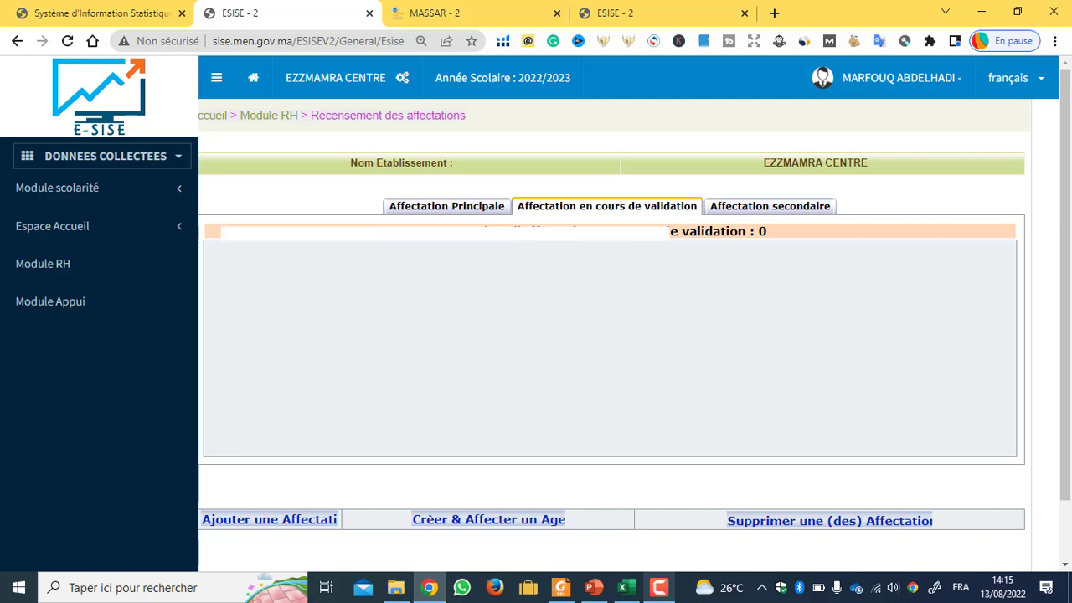
left_click(422, 211)
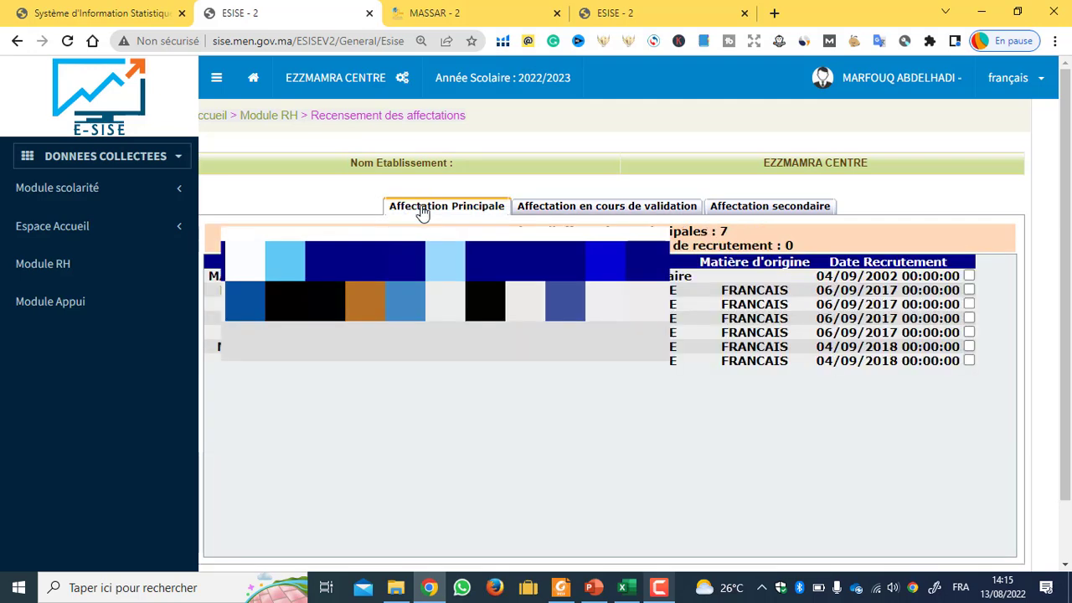
left_click(613, 211)
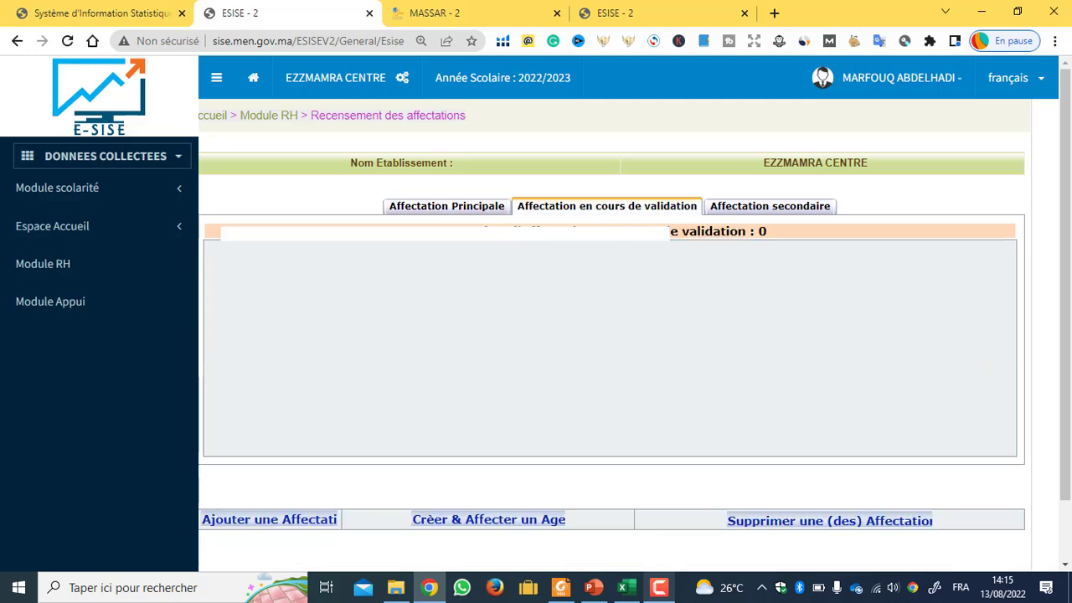
Step: Open the form for creating and assigning an agent and set the function to E001 - ENSEIGNANT EN CLASSE
left_click(493, 521)
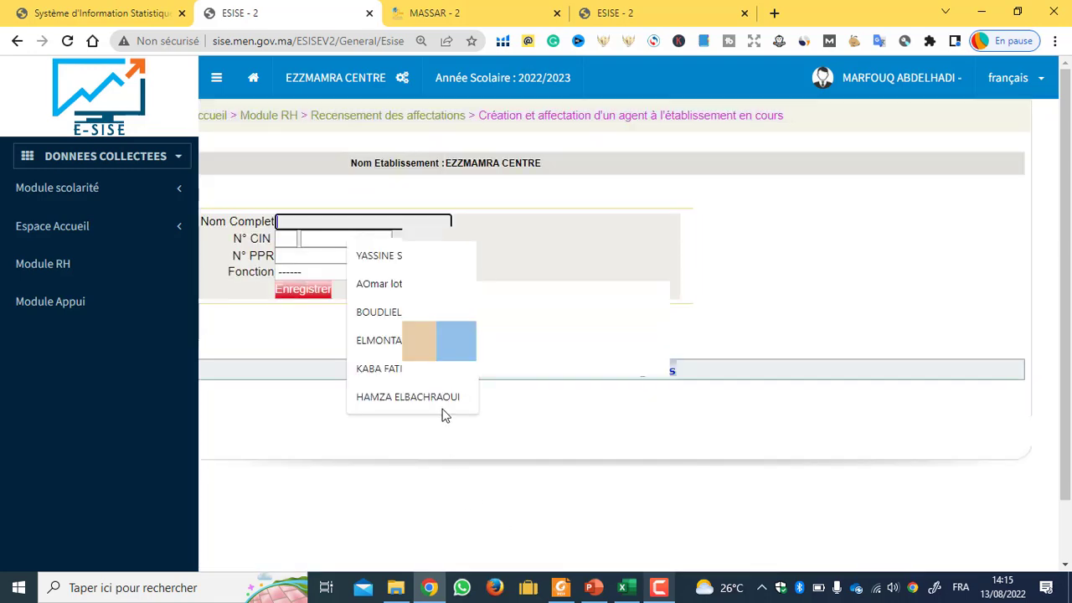
left_click(305, 238)
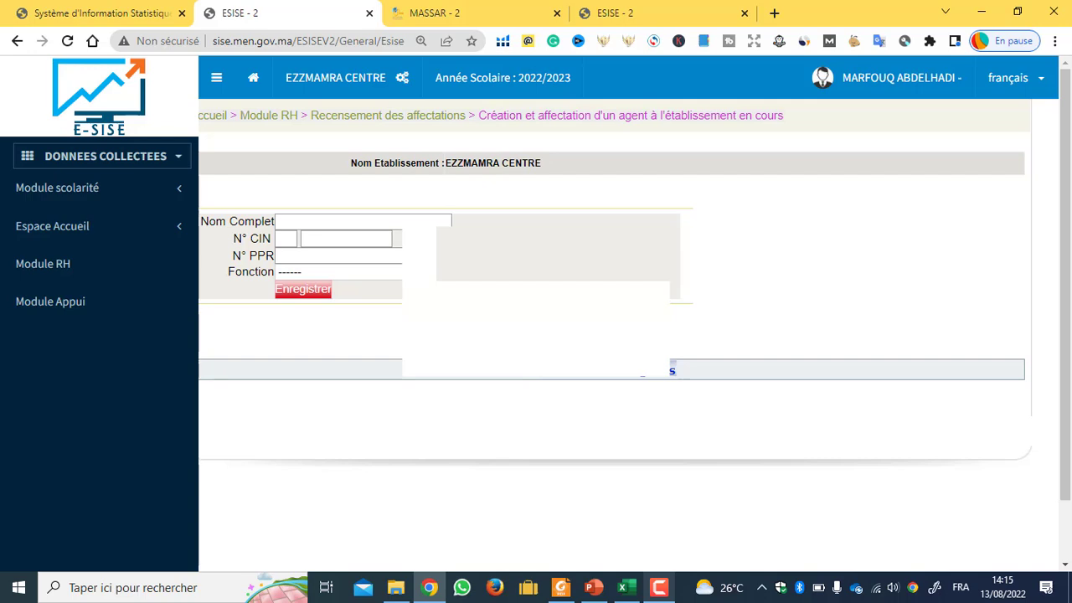
left_click(359, 223)
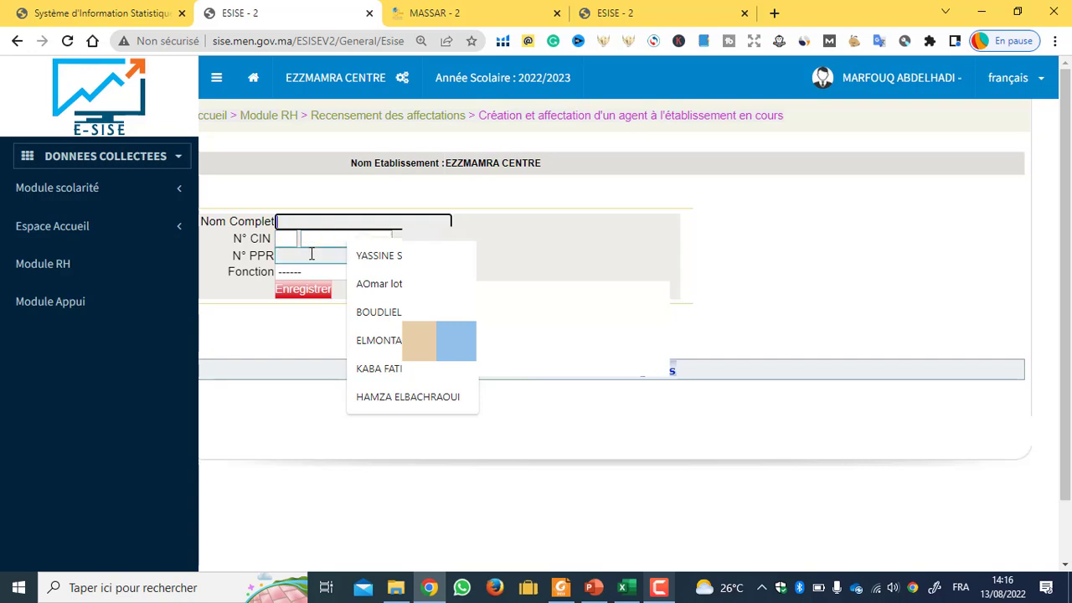
left_click(364, 273)
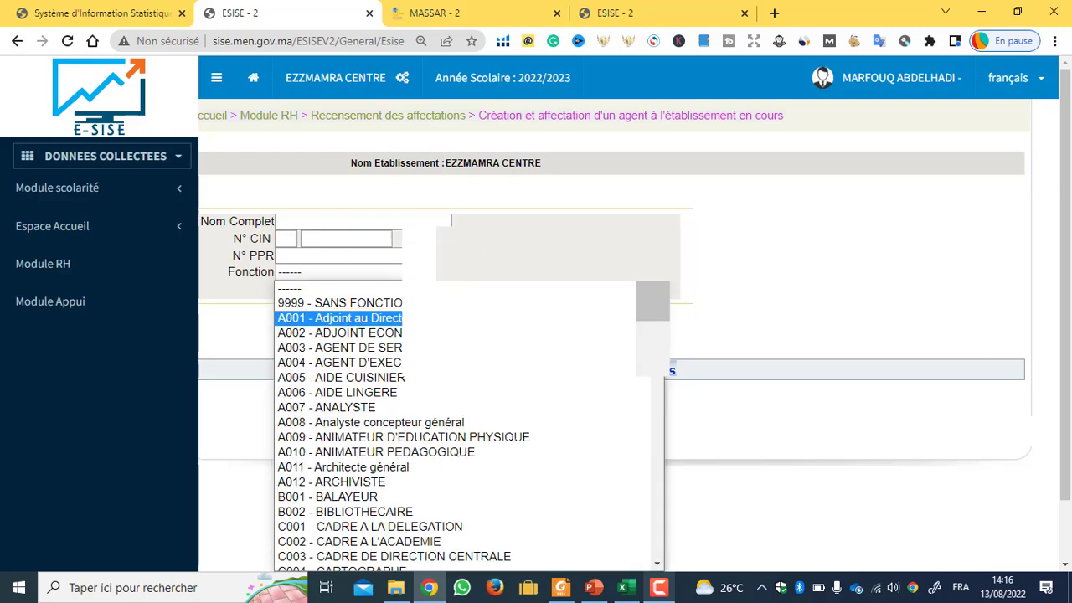
scroll(339, 351, "down", 15)
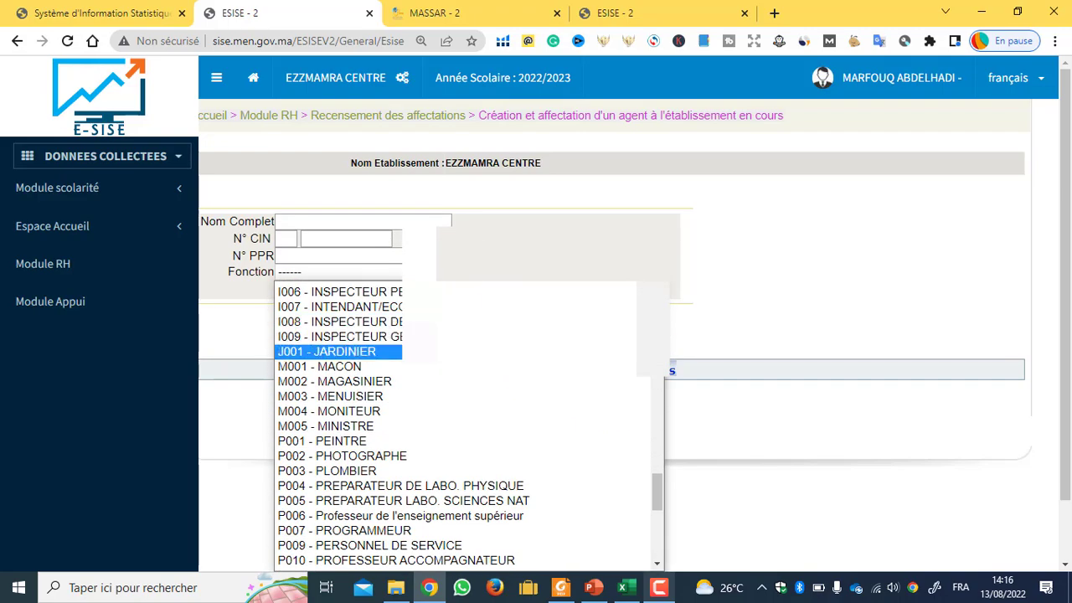
scroll(338, 387, "up", 4)
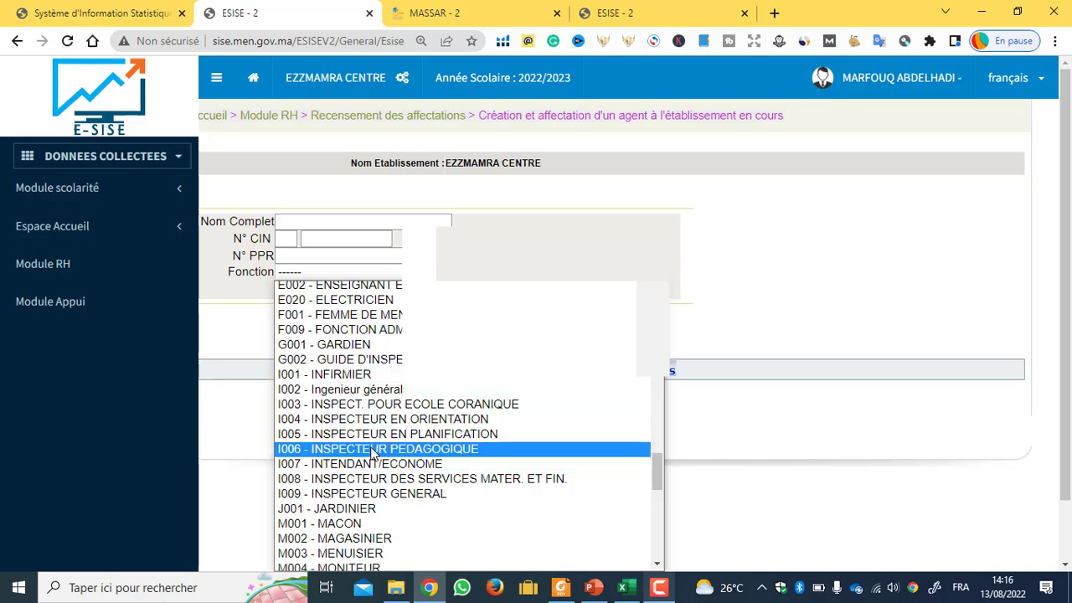
scroll(372, 452, "up", 3)
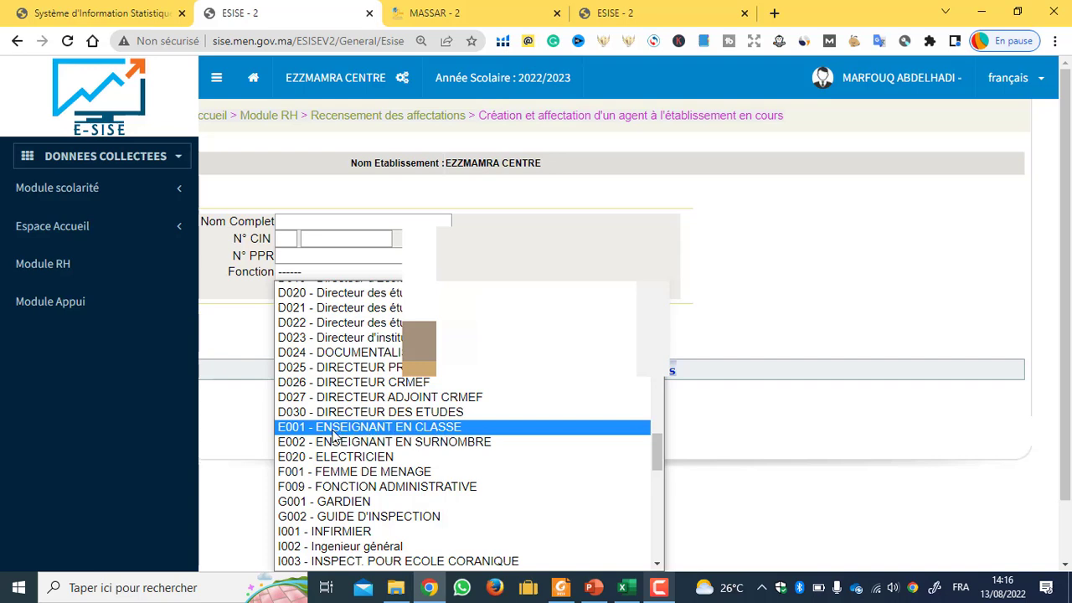
left_click(372, 434)
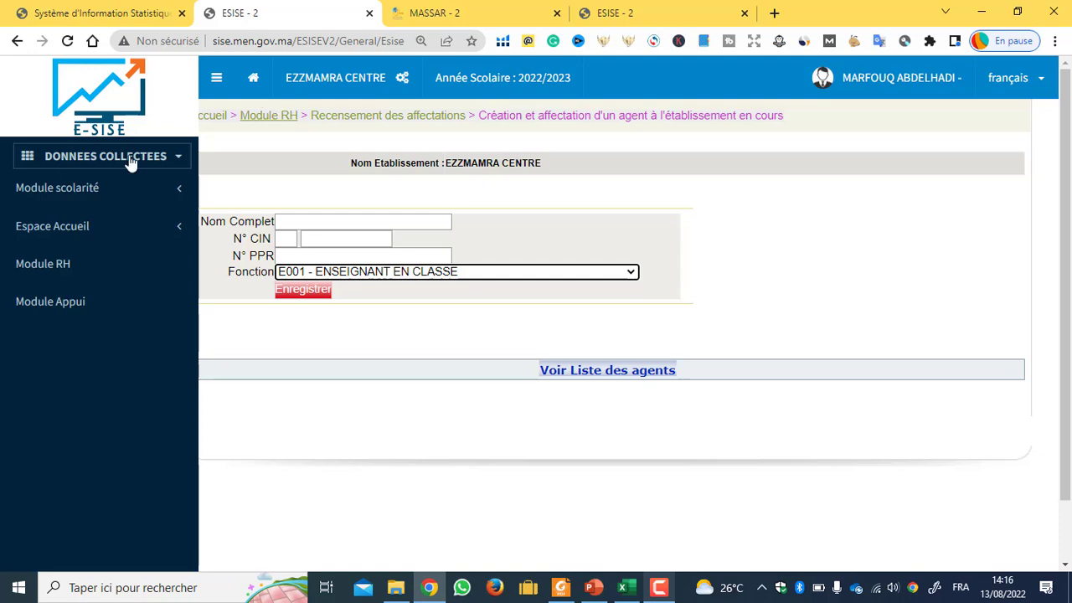
Step: Go to Recensement des données Personnel public in the RH module and open the record of the first listed agent
left_click(43, 276)
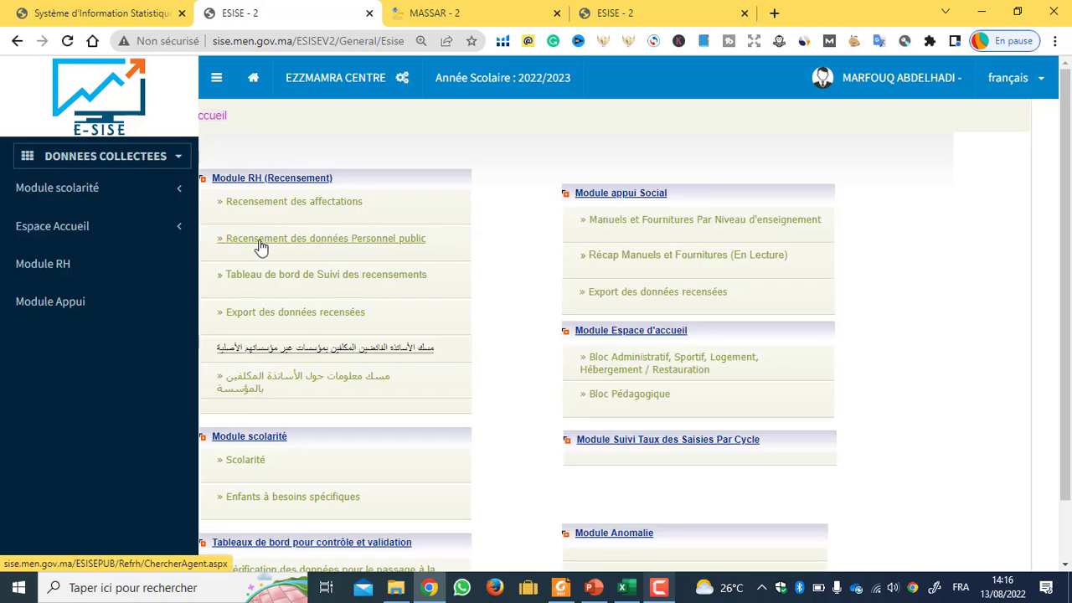
left_click(327, 242)
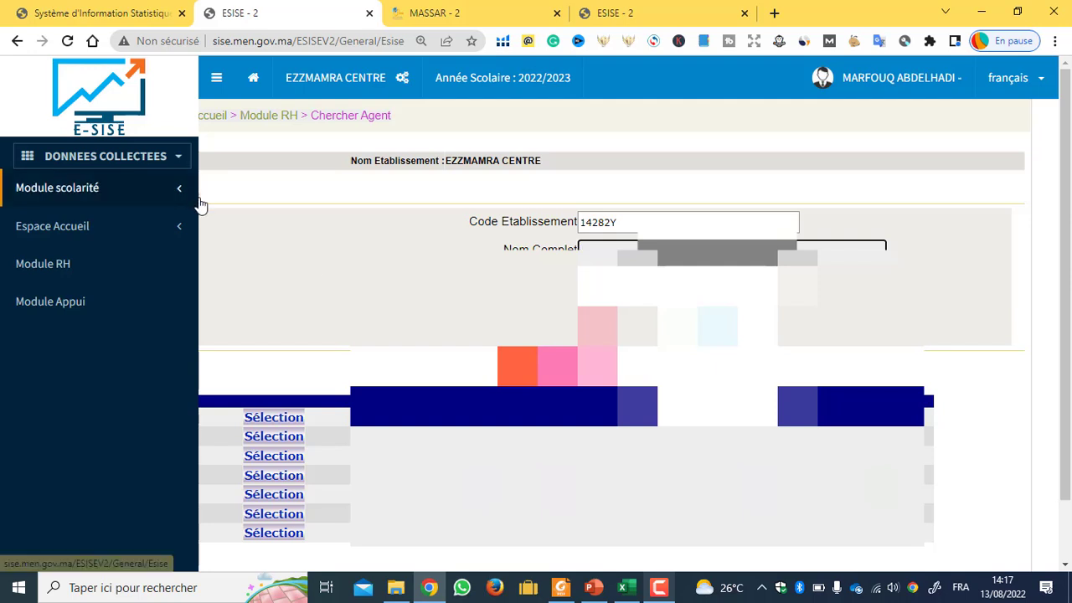
scroll(290, 286, "down", 1)
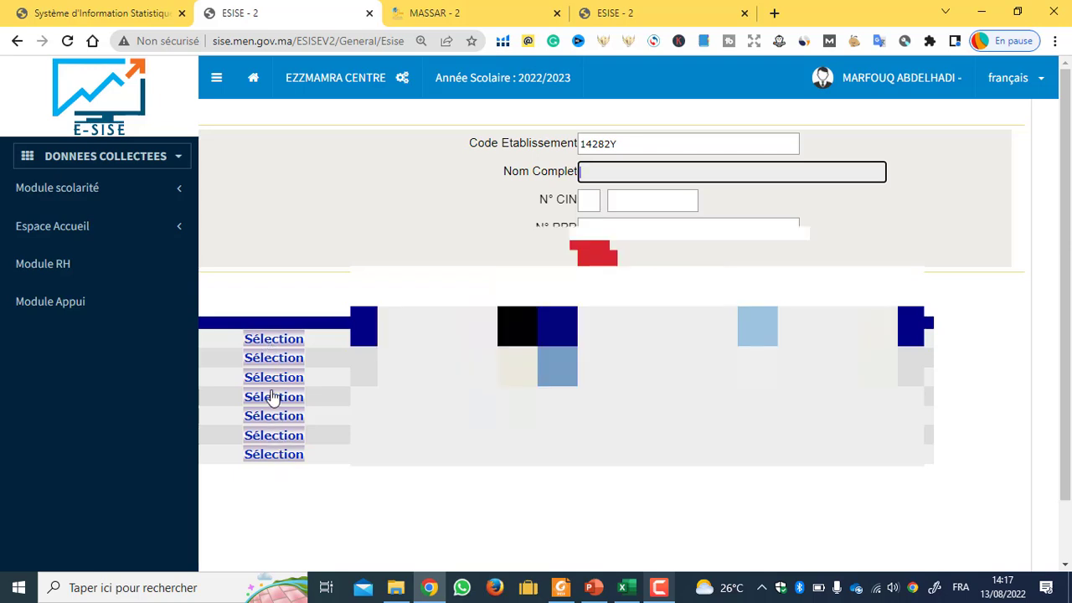
left_click(281, 345)
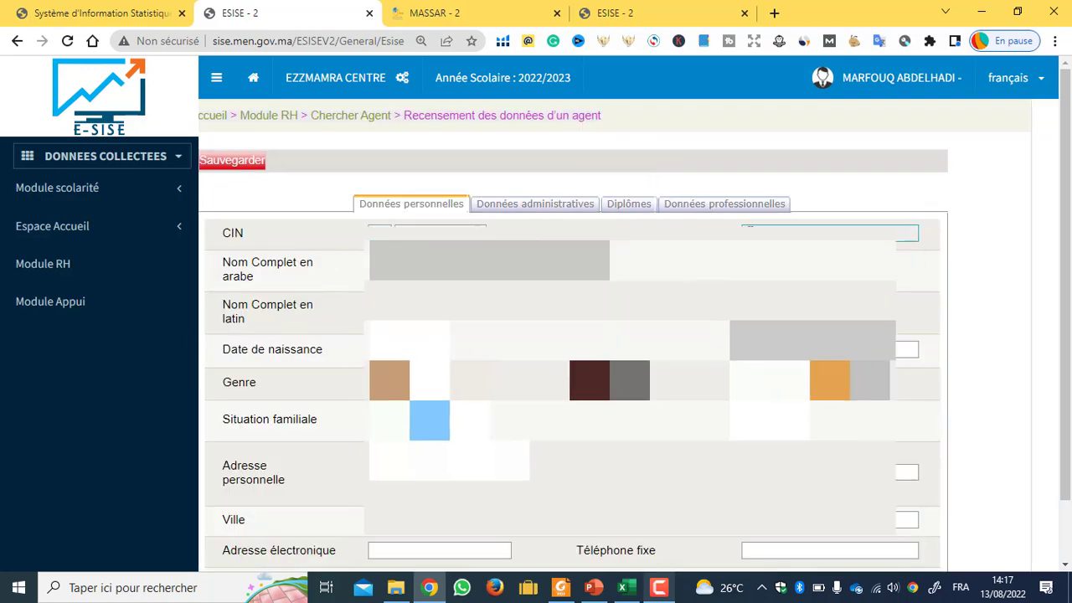
Step: Examine the agent's personal data fields, then display the administrative data
left_click(355, 274)
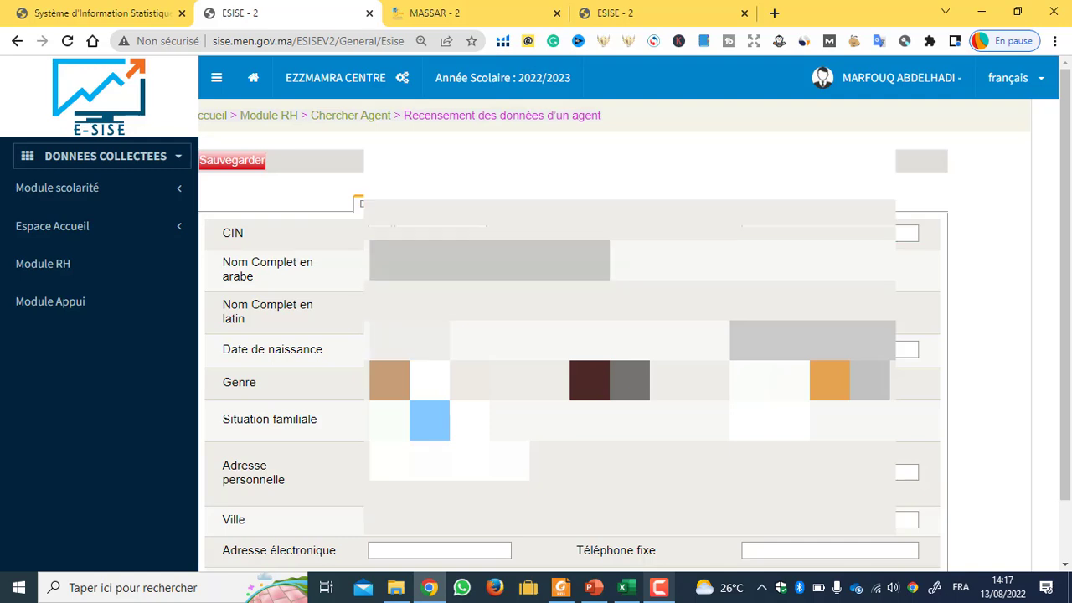
scroll(335, 309, "down", 1)
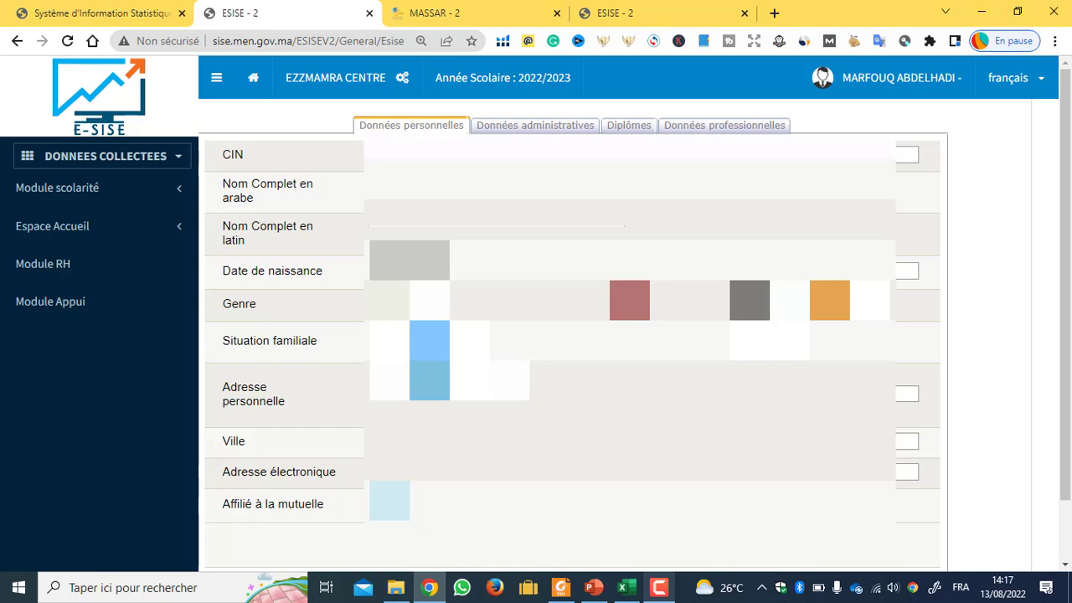
scroll(330, 356, "down", 1)
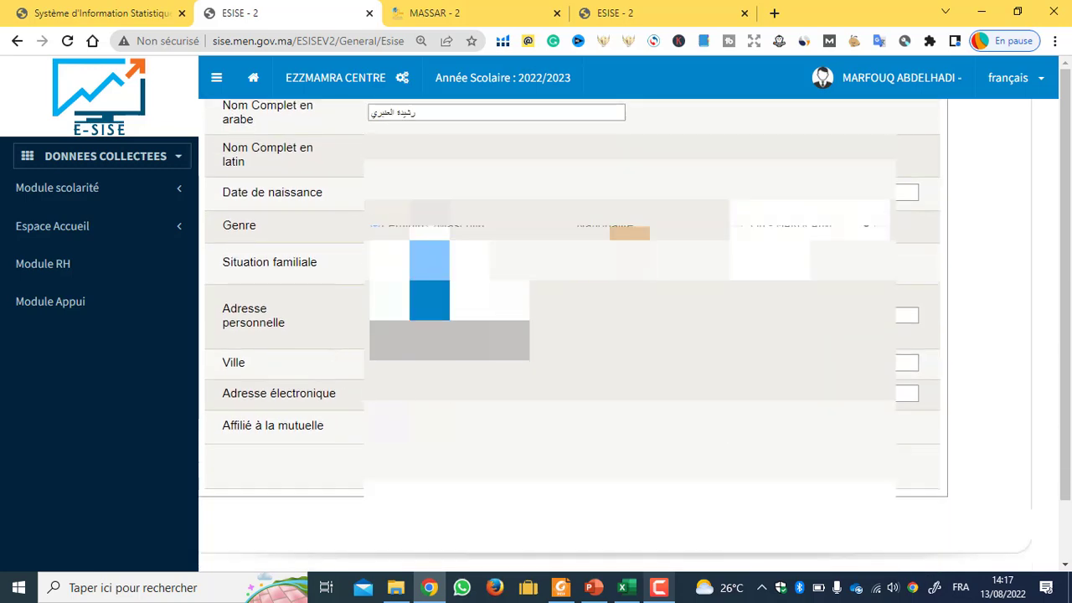
scroll(569, 335, "up", 2)
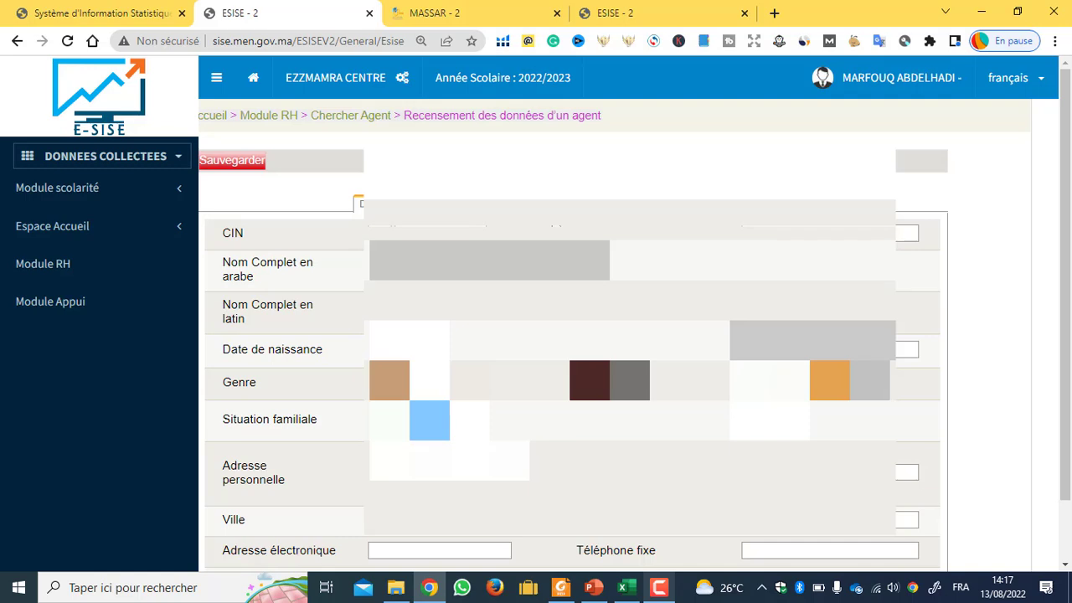
left_click(534, 209)
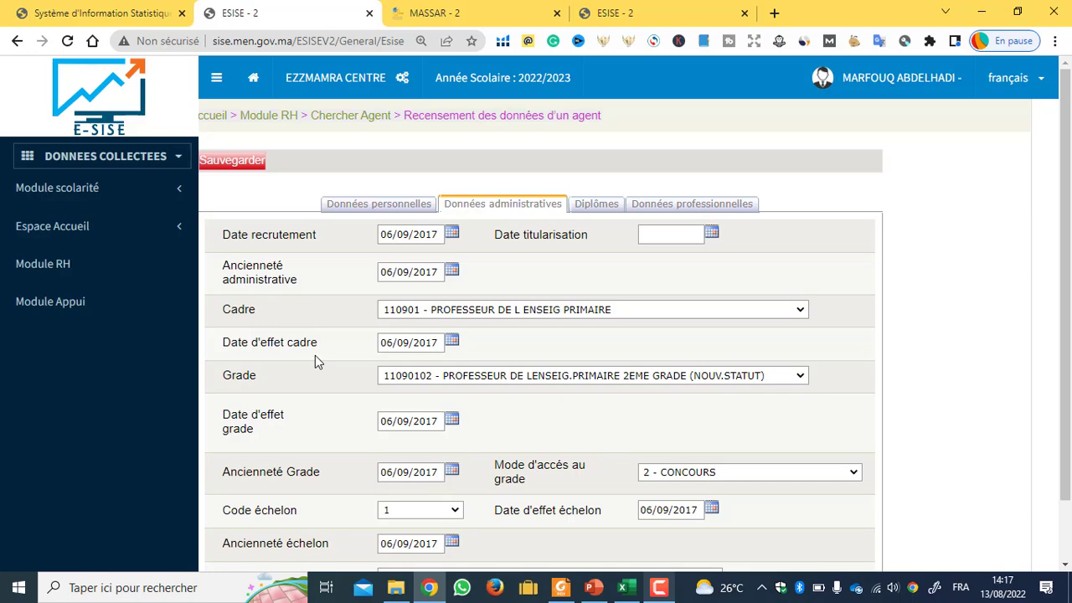
Step: Examine the agent's administrative data from the recruitment date down to the position code and date
scroll(318, 356, "down", 1)
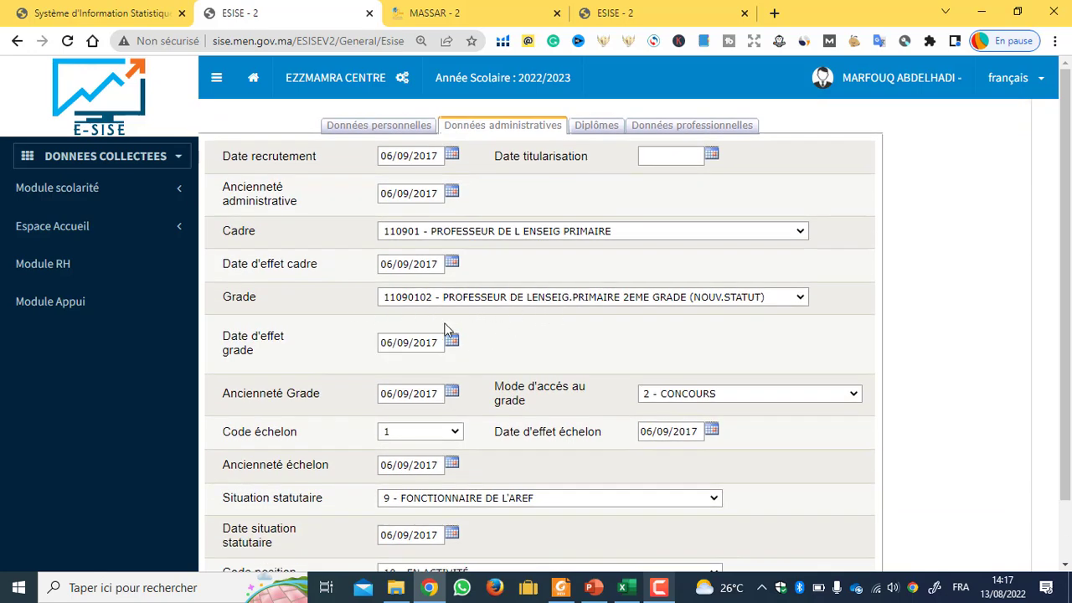
scroll(335, 343, "down", 1)
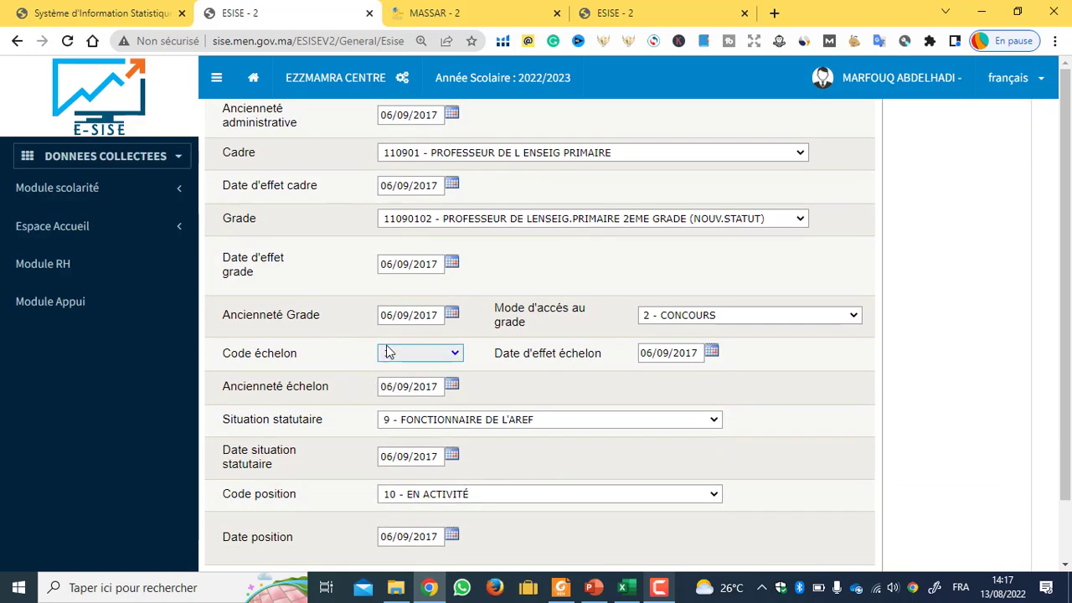
scroll(547, 484, "up", 2)
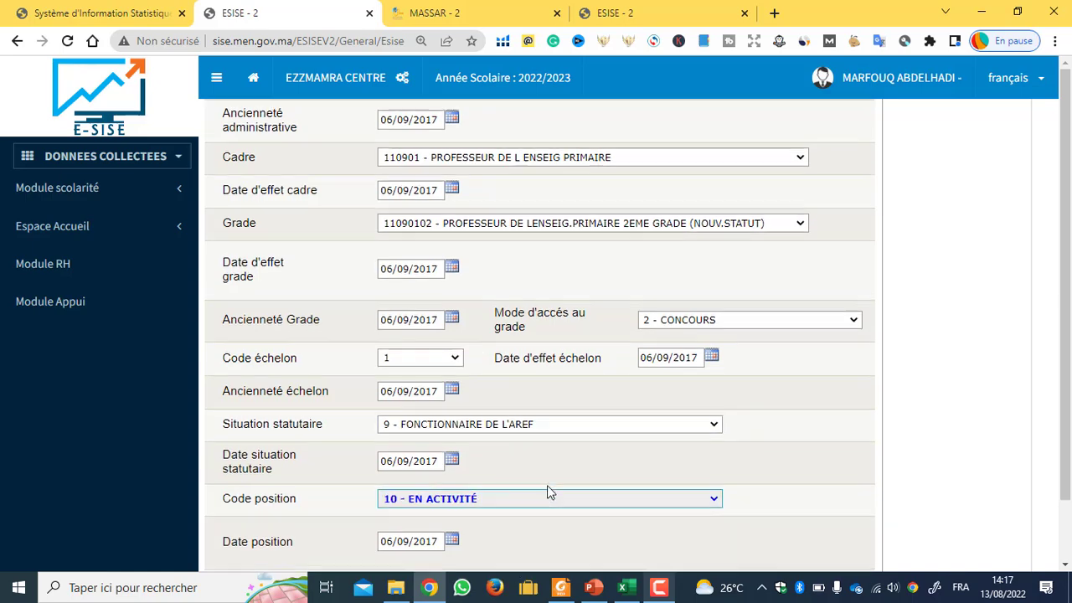
Step: Display the agent's Diplômes data and review the academic and professional diploma fields
left_click(597, 206)
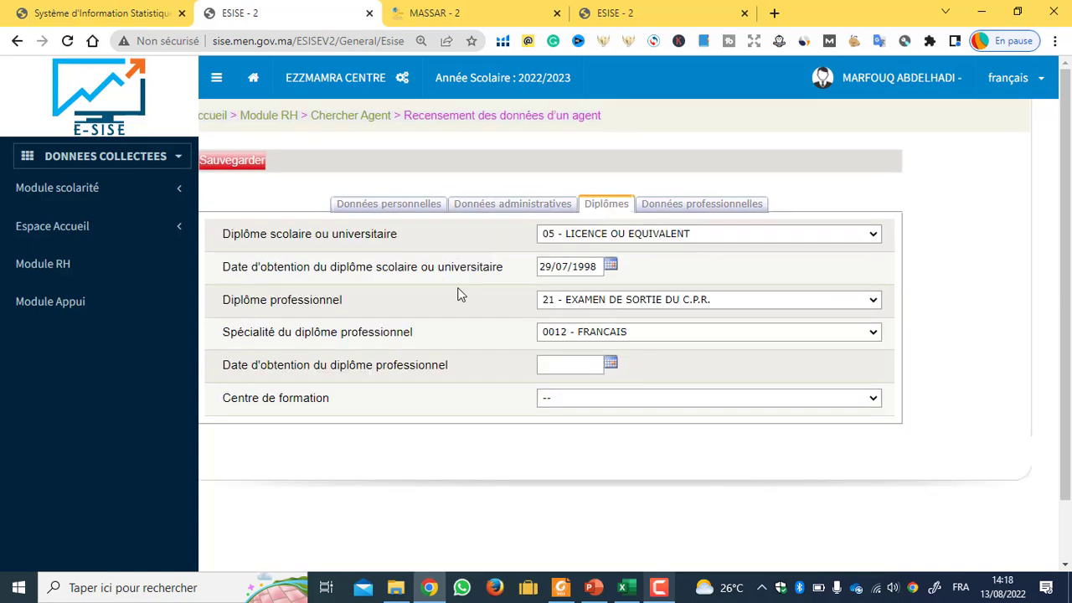
key("Tab")
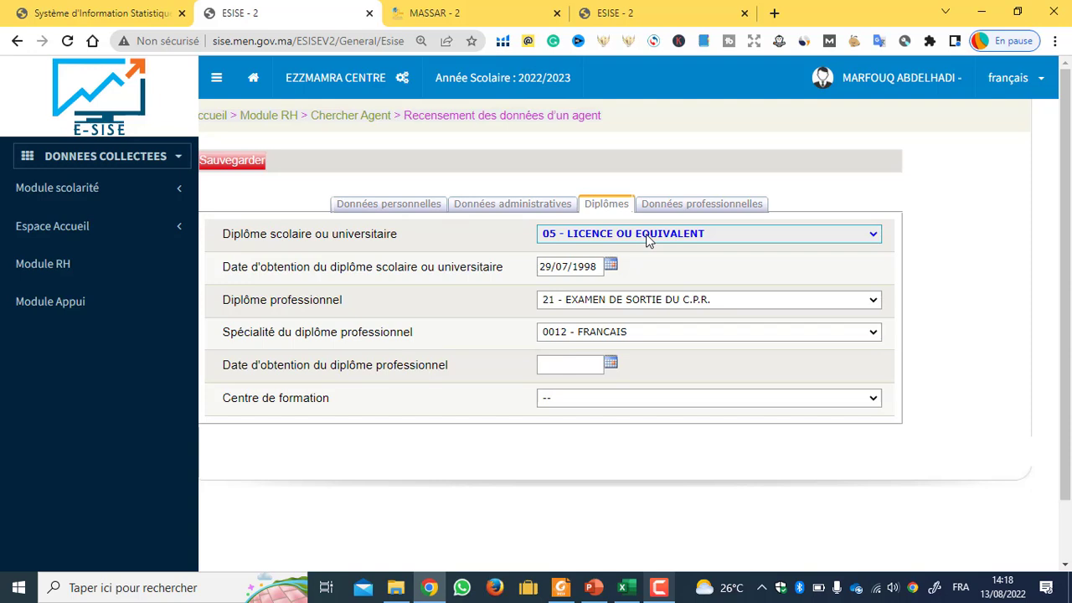
key("Tab")
key("Tab")
key("Tab")
key("Tab")
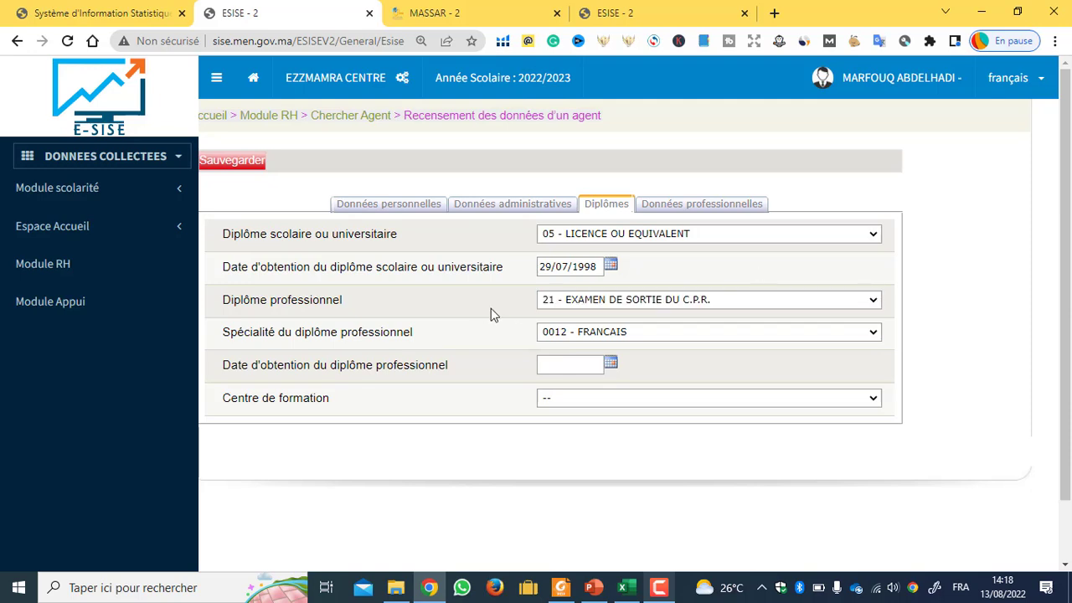
Step: Display the agent's Données professionnelles and review the assignment, function and teaching service fields
left_click(692, 206)
scroll(448, 325, "down", 1)
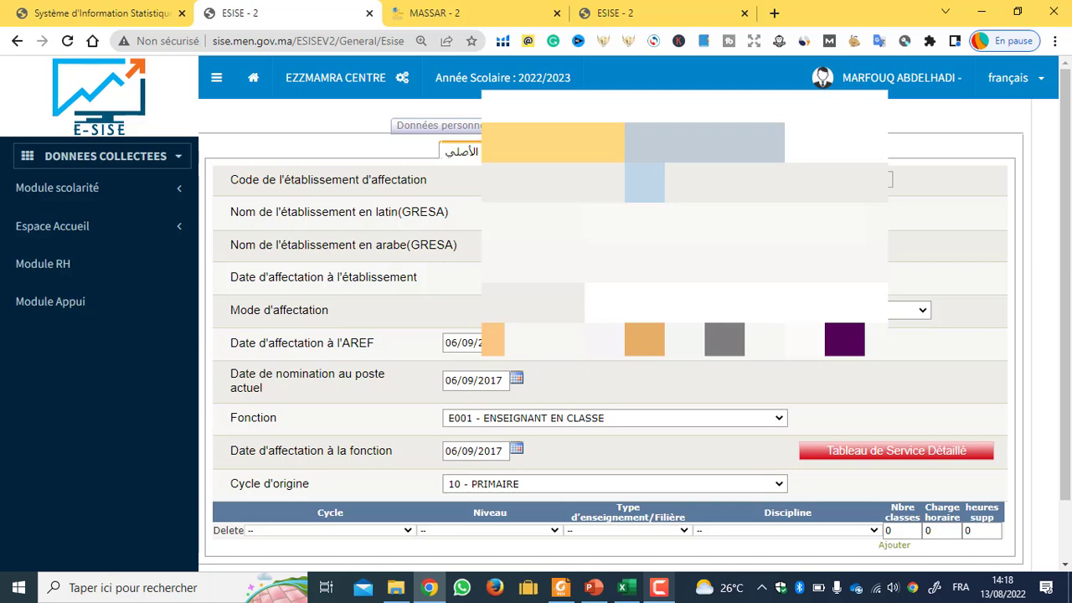
scroll(611, 327, "down", 1)
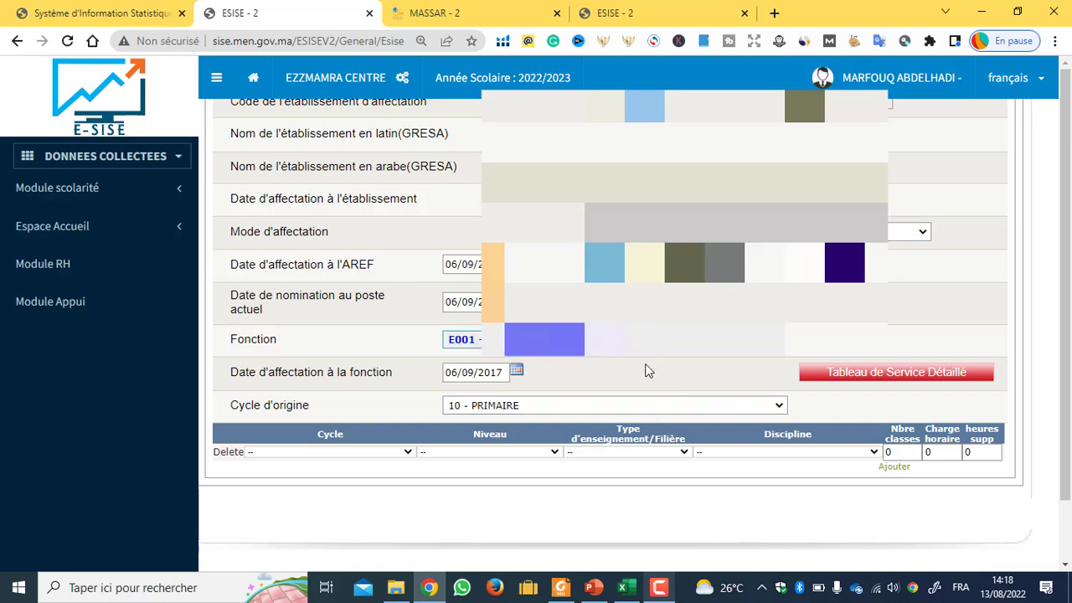
Step: Switch to the tarbiatice.com.pptx presentation in PowerPoint, highlight the line about entering the timetable in ESISE, and return to E-SISE in the browser
left_click(594, 587)
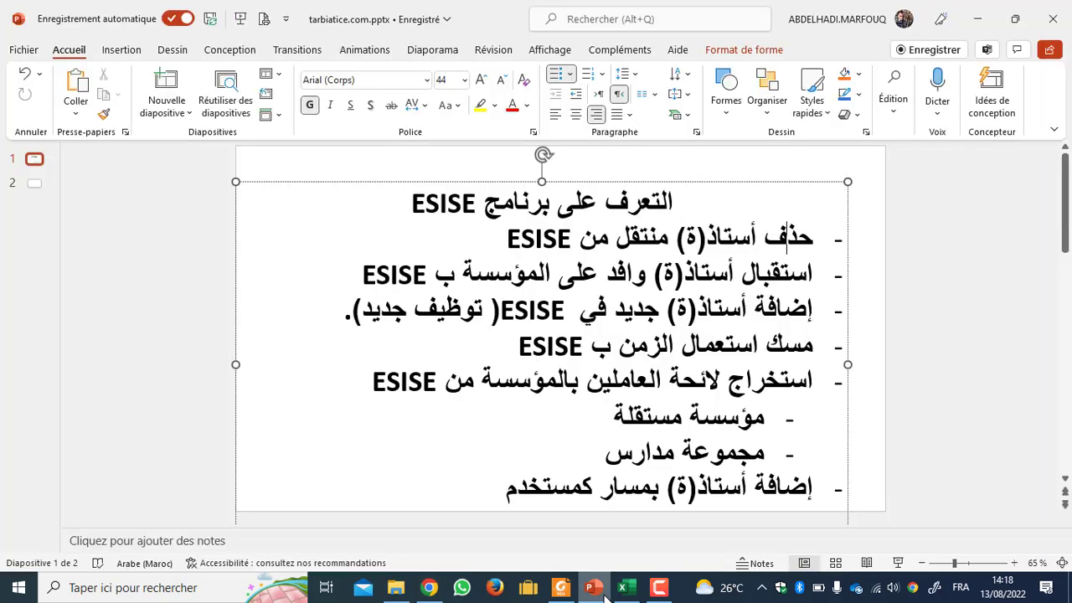
left_click_drag(515, 349, 809, 344)
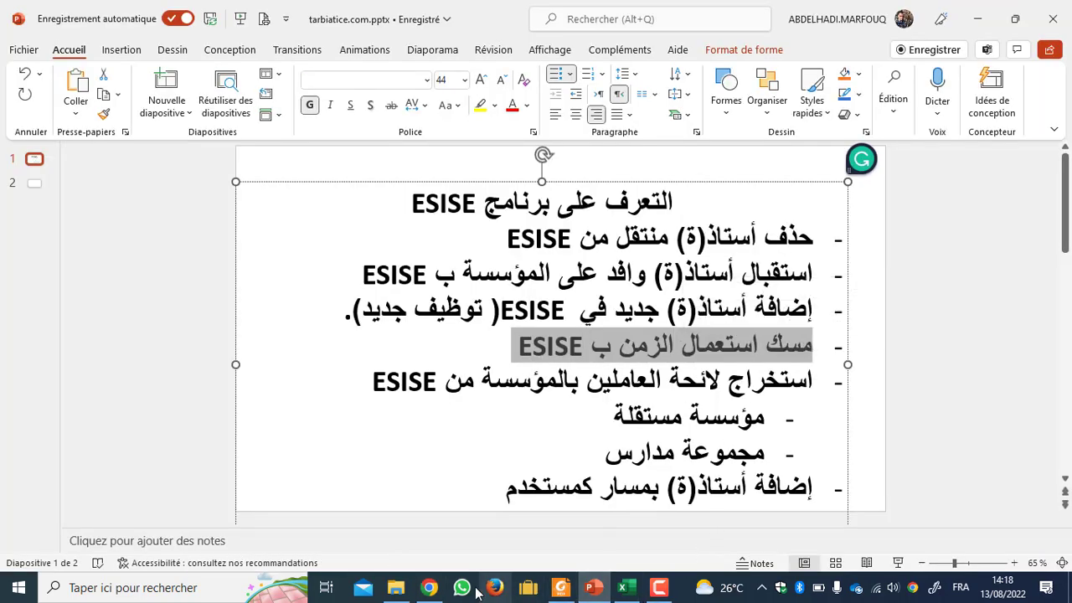
left_click(429, 587)
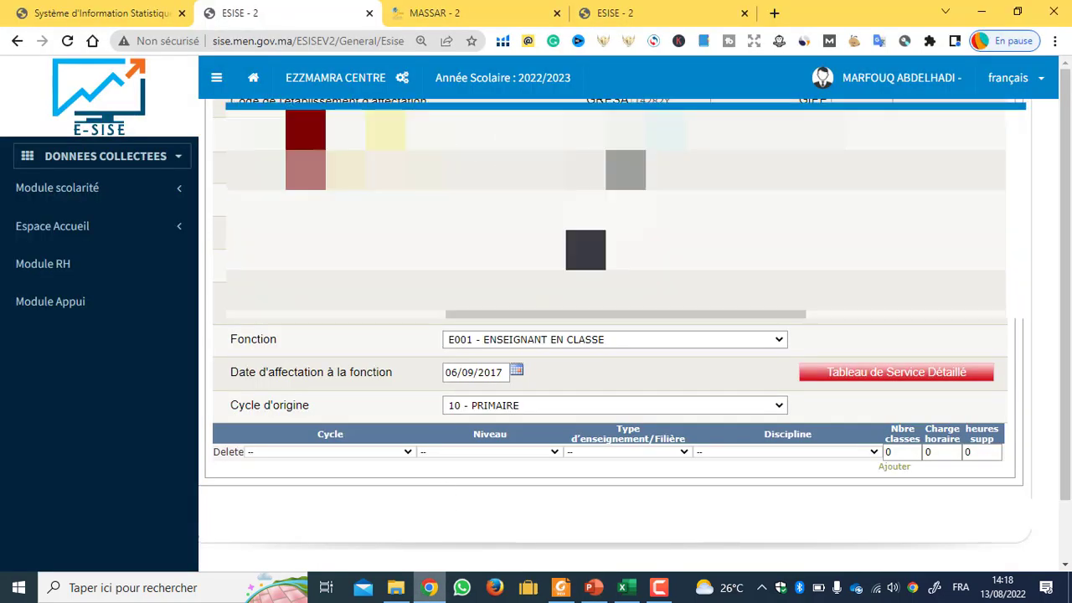
Step: Set the first teaching service row to cycle 10 - PRIMAIRE and level 101 - 1°Année primaire
scroll(601, 323, "up", 2)
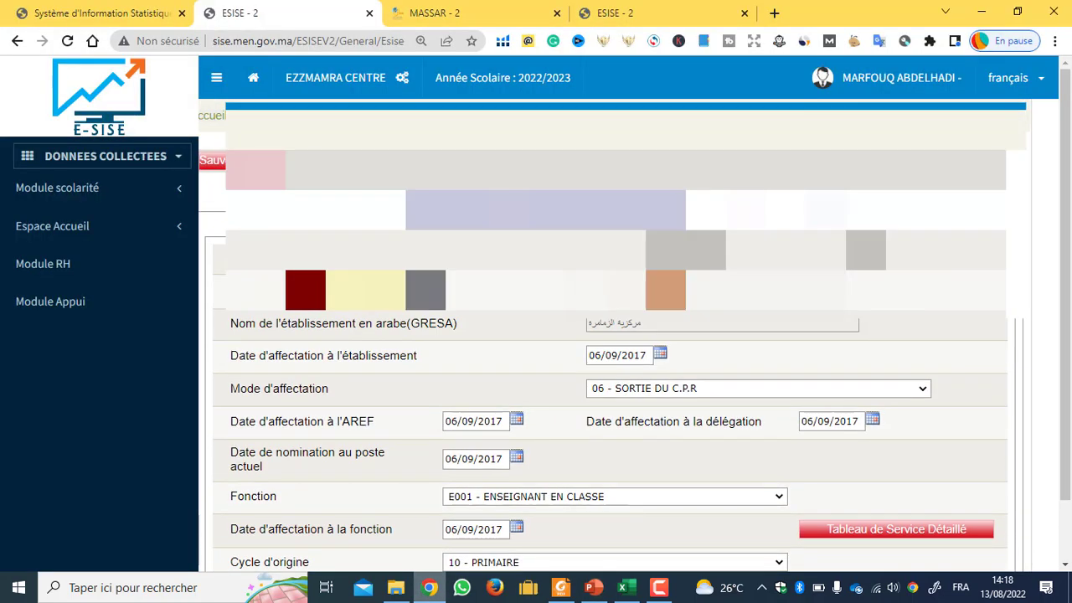
scroll(698, 359, "down", 3)
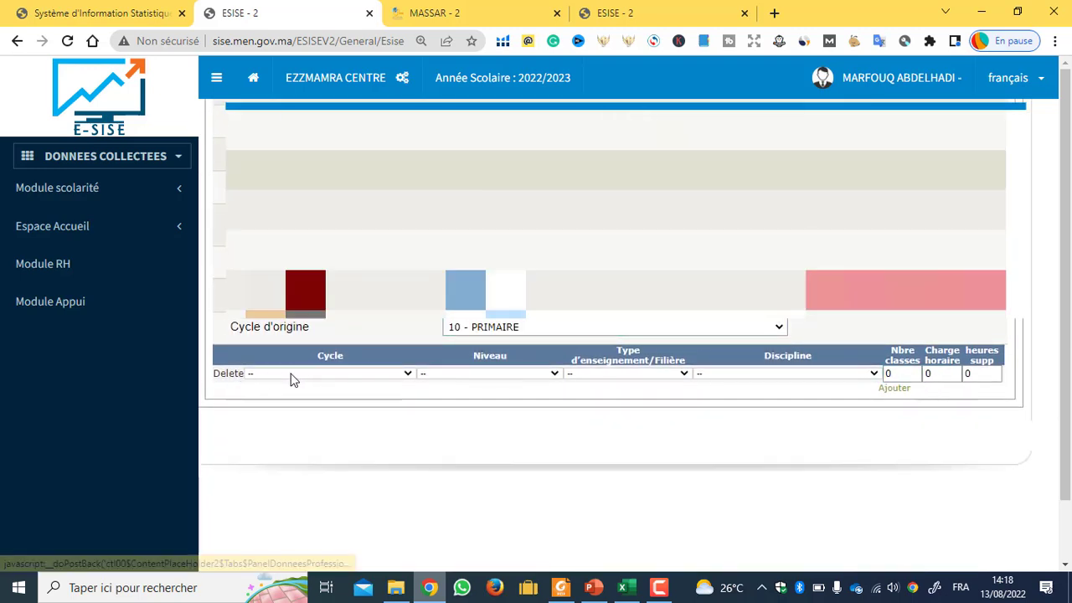
left_click(408, 374)
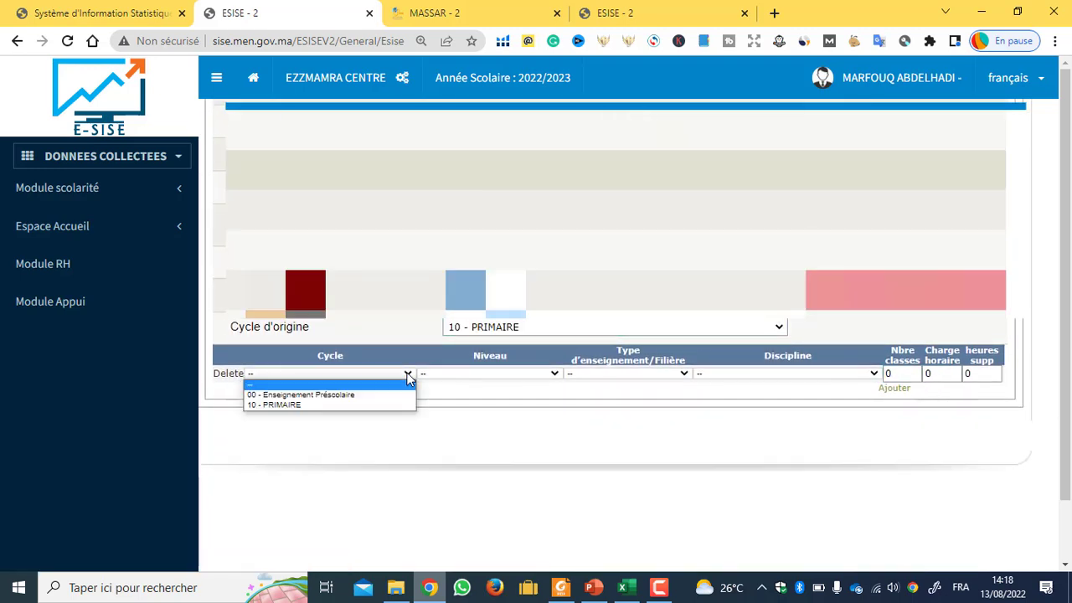
left_click(292, 406)
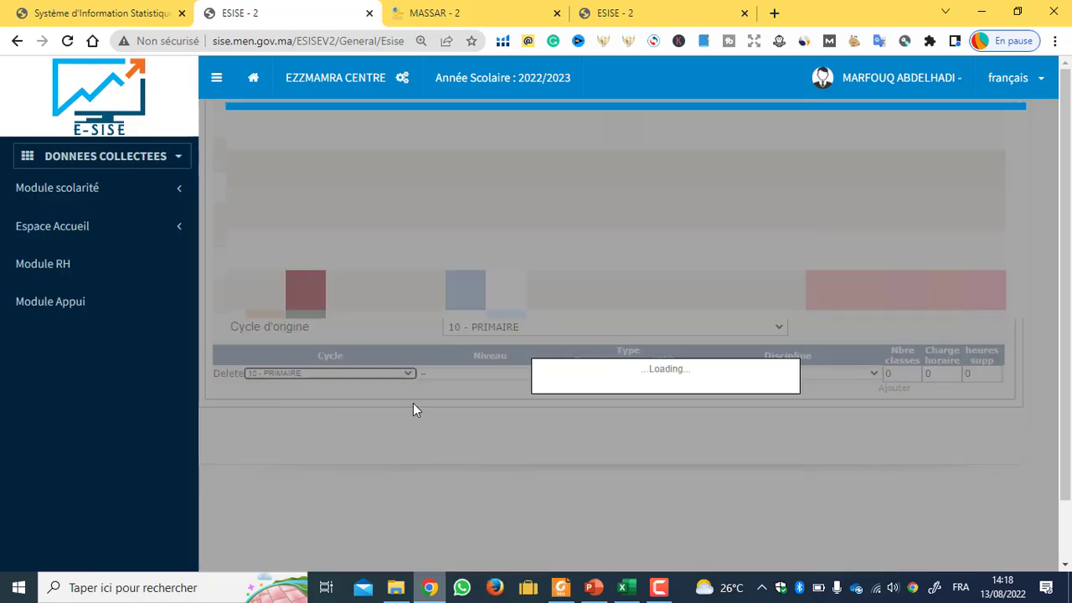
scroll(472, 377, "down", 4)
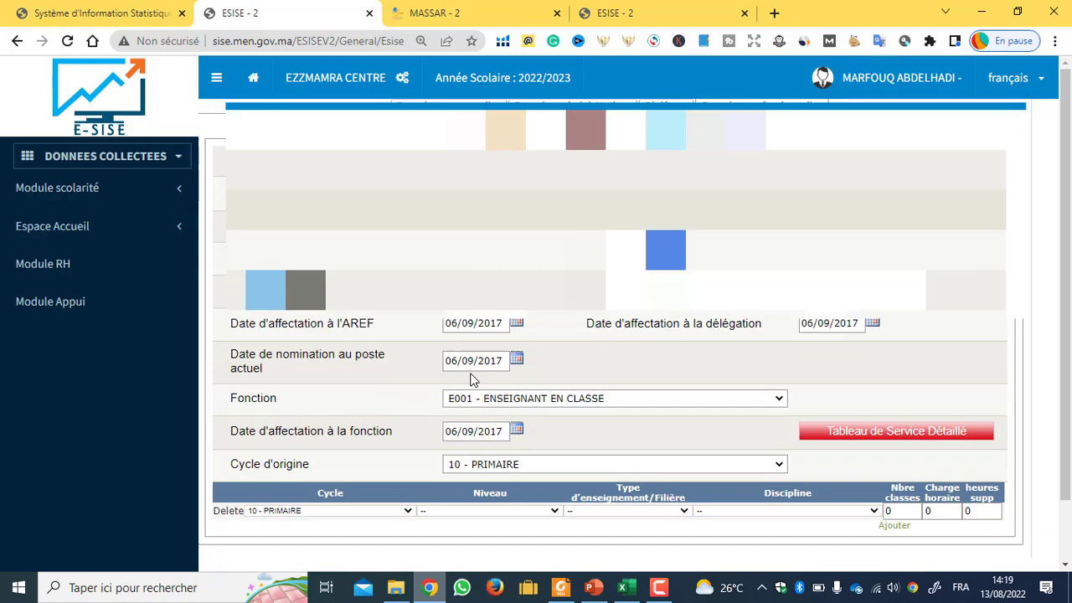
left_click(558, 319)
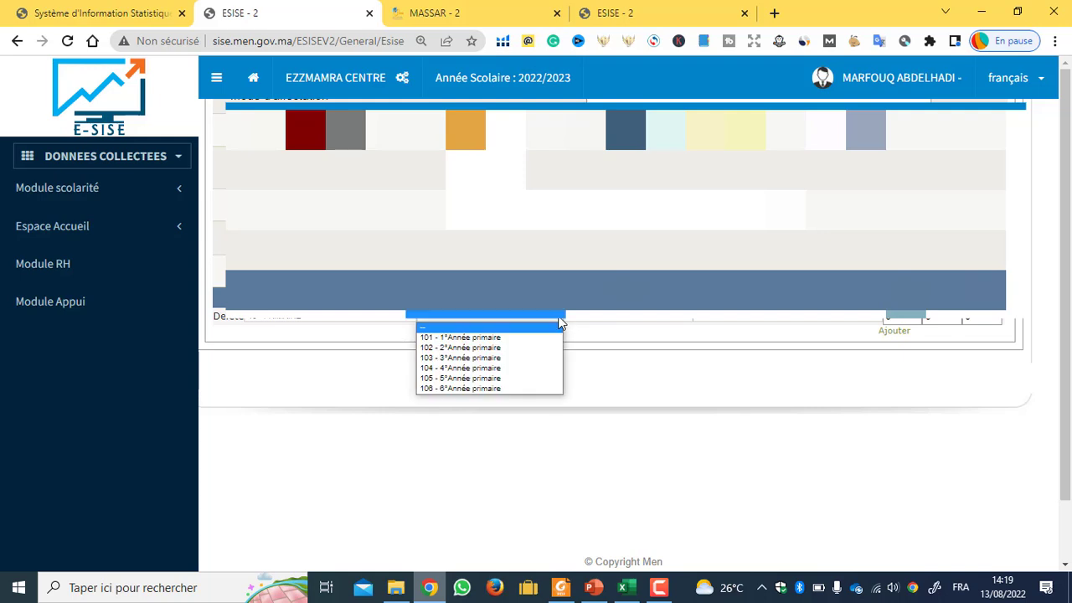
left_click(504, 338)
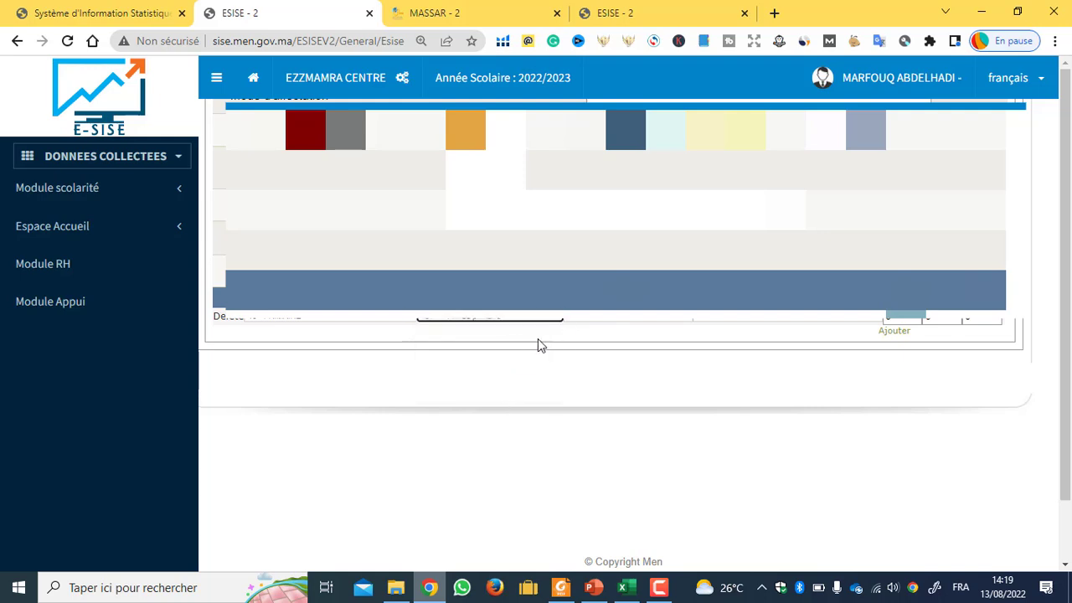
left_click(684, 316)
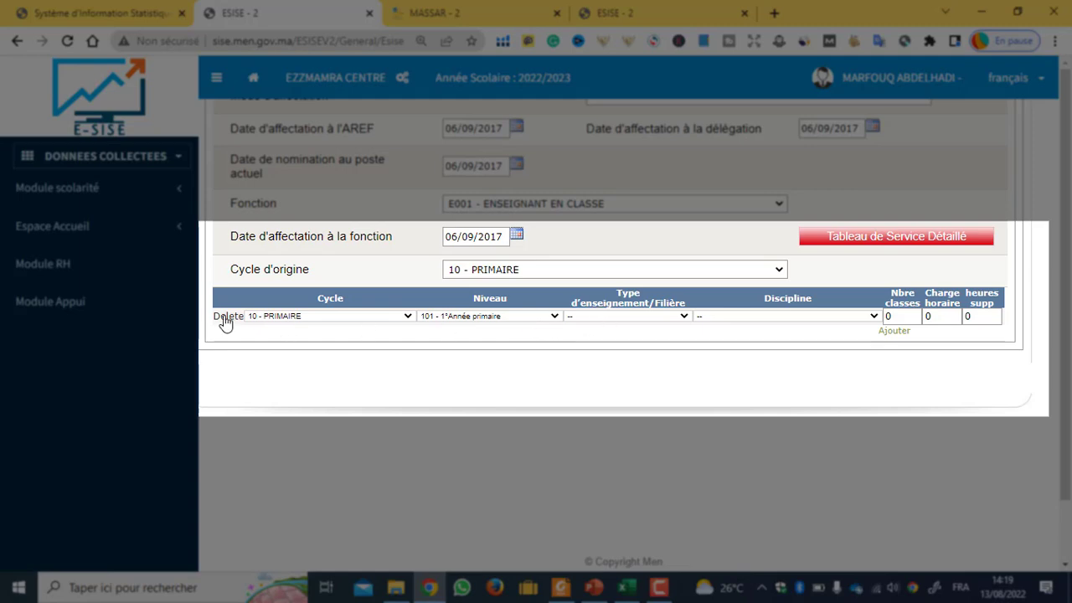
Step: Add a second teaching service row with cycle 10 - PRIMAIRE and level 102 - 2°Année primaire
left_click(895, 332)
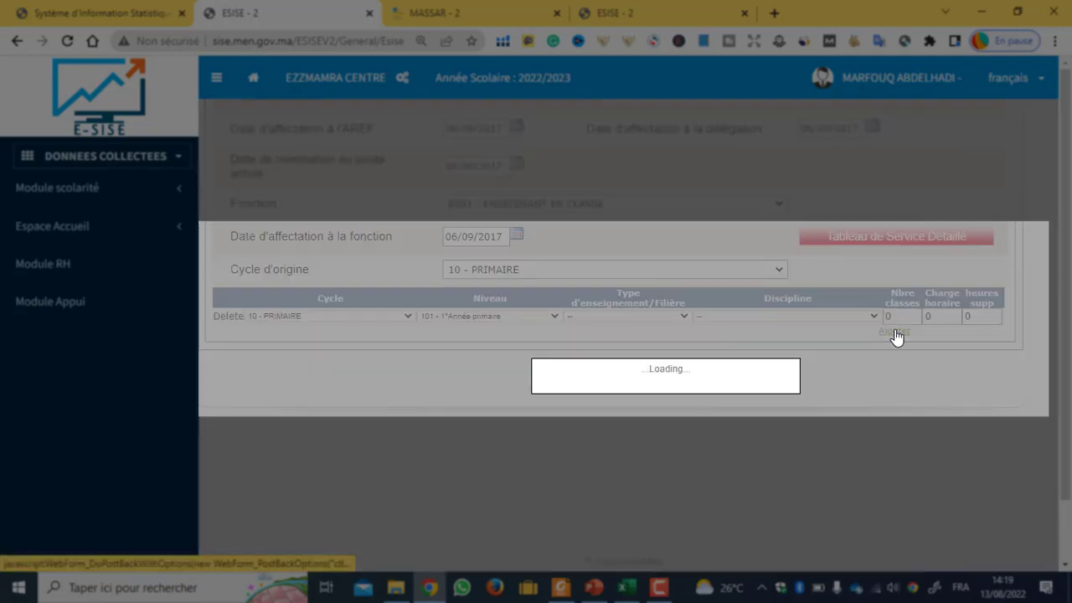
scroll(509, 363, "down", 5)
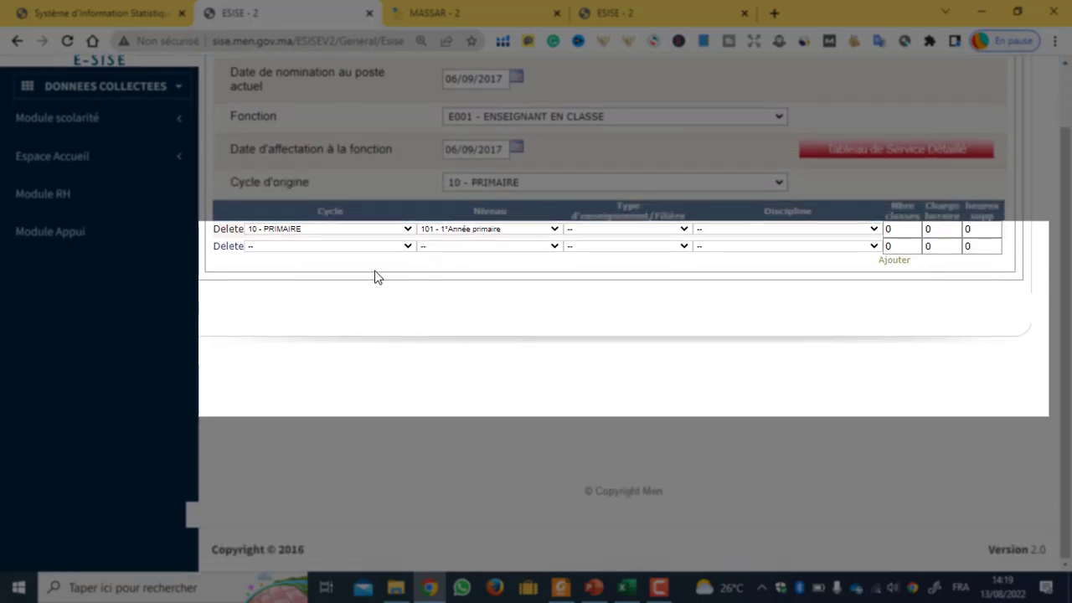
left_click(297, 245)
left_click(302, 278)
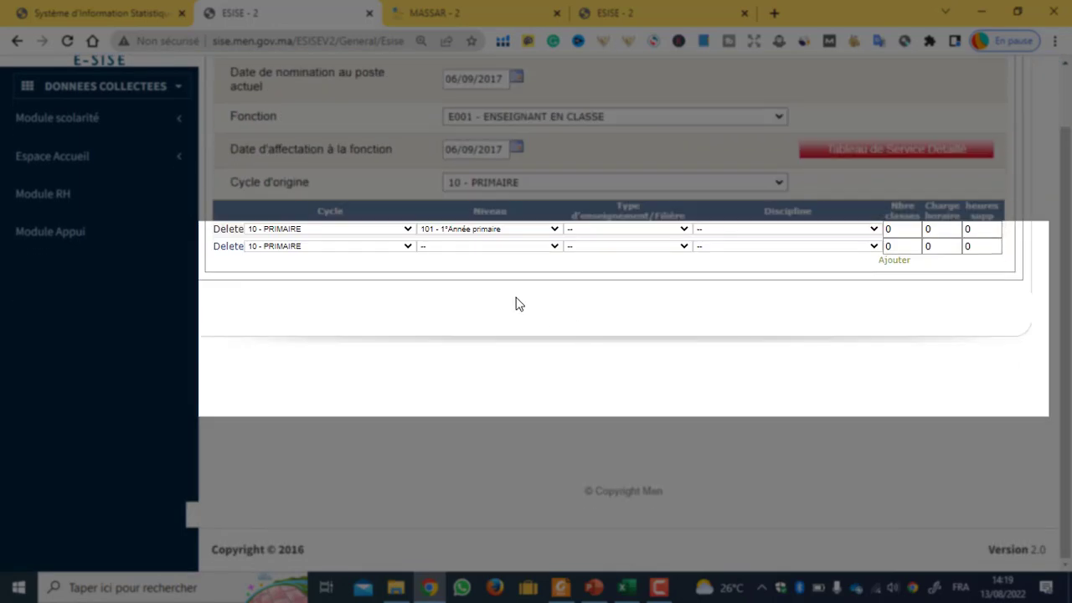
left_click(488, 246)
left_click(492, 277)
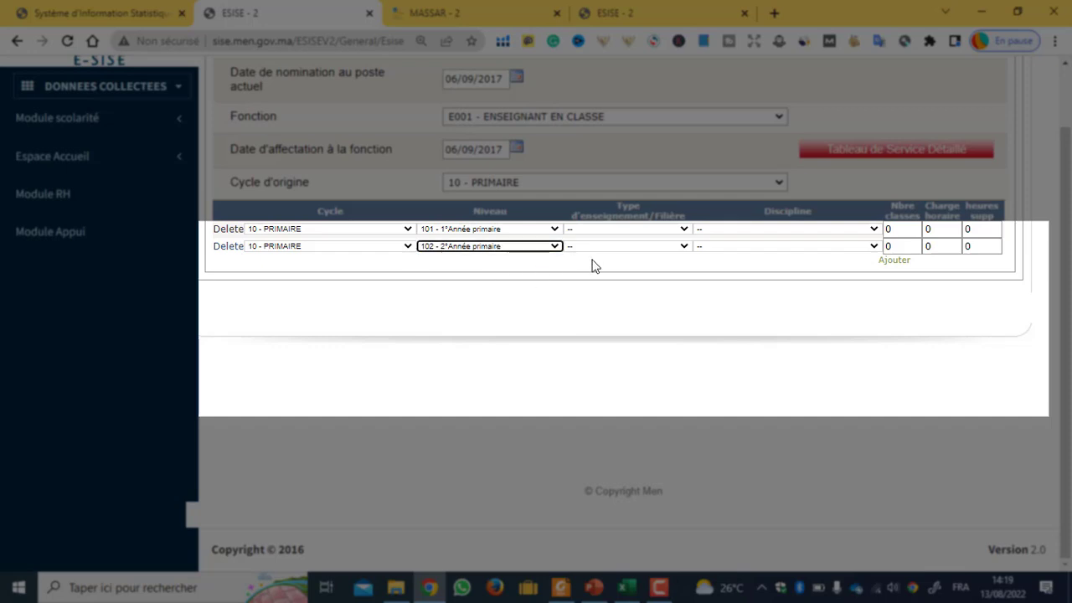
Step: Set the type d'enseignement/filière of both service rows to 1 - Général
left_click(664, 230)
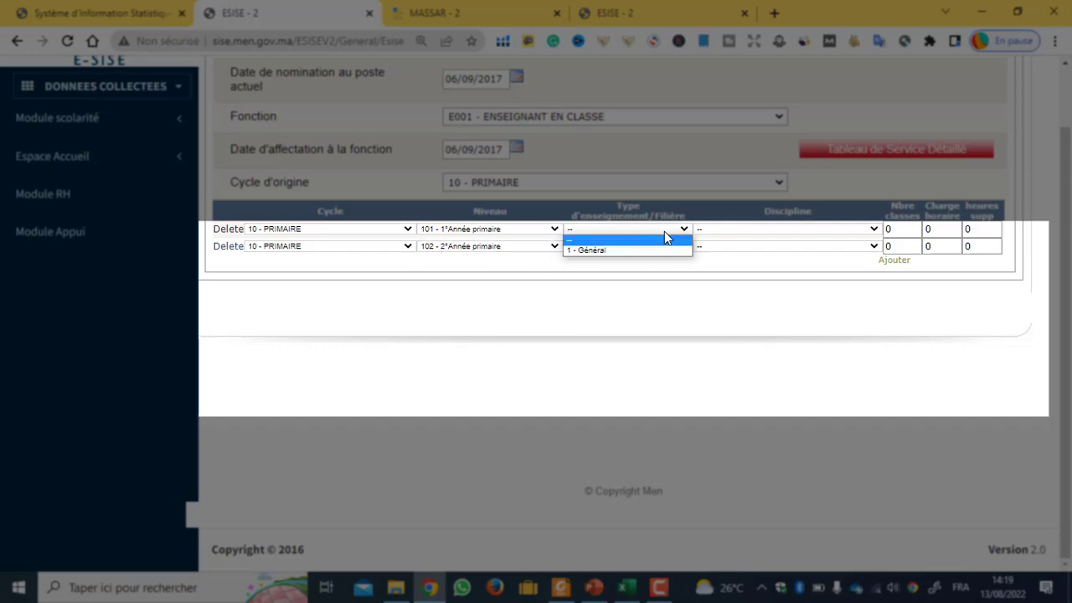
left_click(652, 250)
left_click(652, 244)
left_click(652, 265)
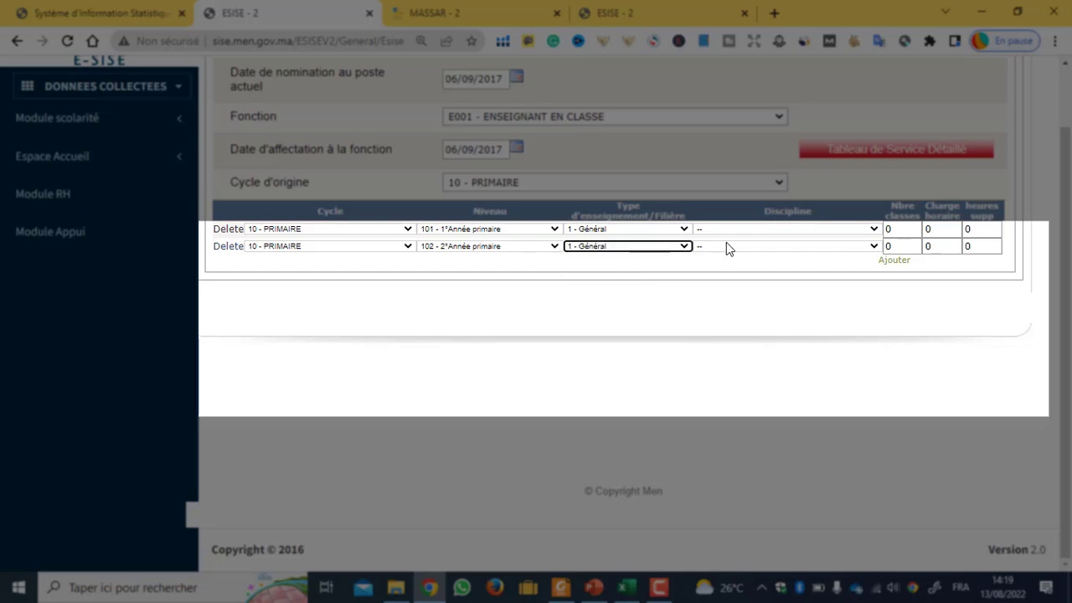
Step: Set the discipline of both service rows to 0011 - ARABE
left_click(765, 228)
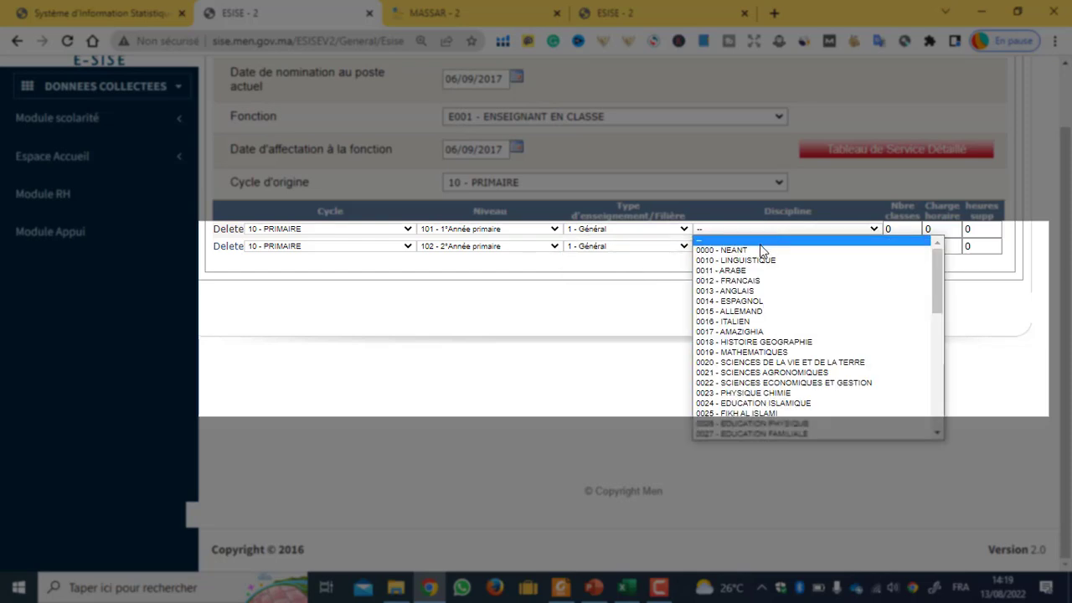
left_click(777, 271)
left_click(806, 246)
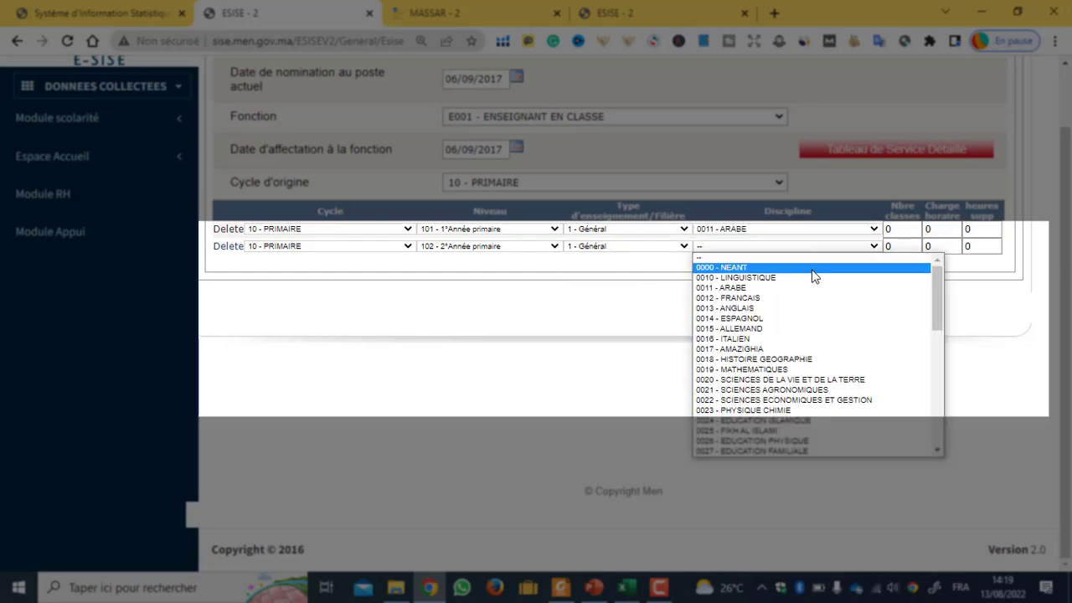
left_click(737, 287)
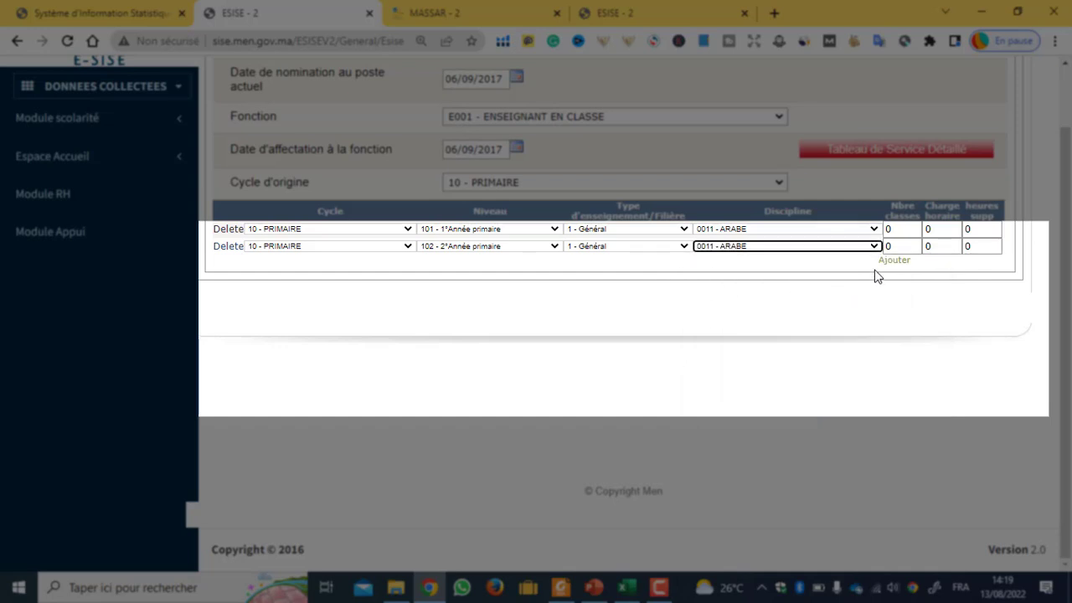
Step: Set the number of classes to 1 in both service rows
double_click(911, 233)
left_click(911, 230)
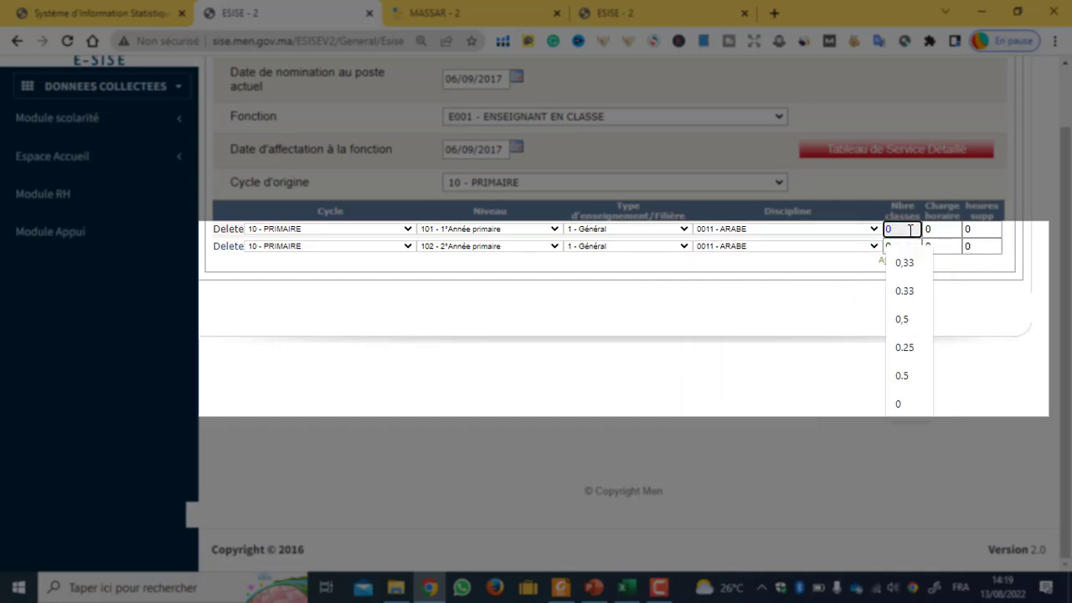
key("BackSpace")
type("1")
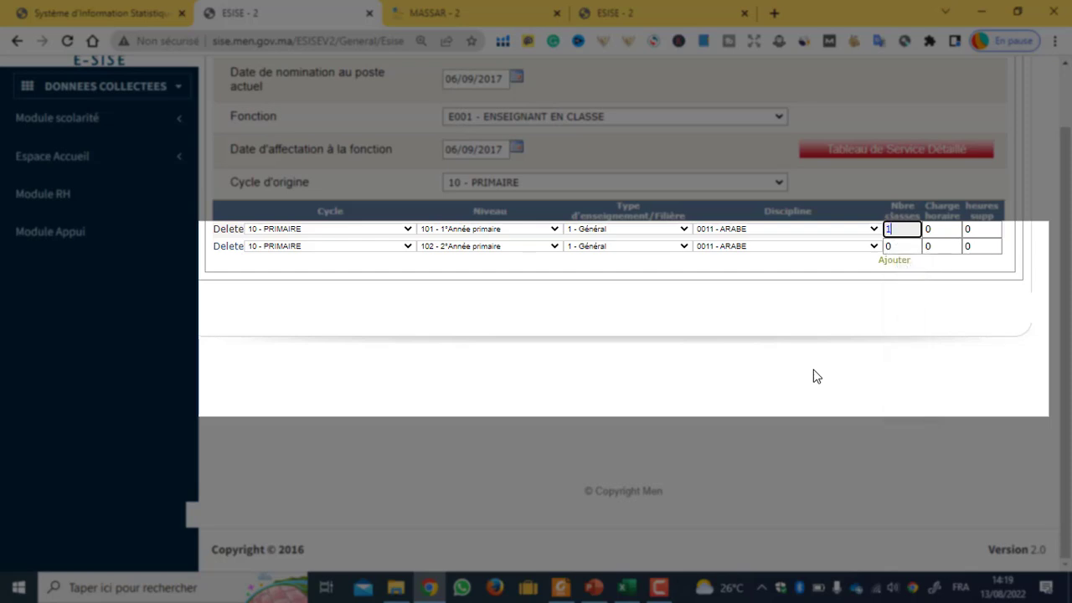
double_click(901, 245)
type("1")
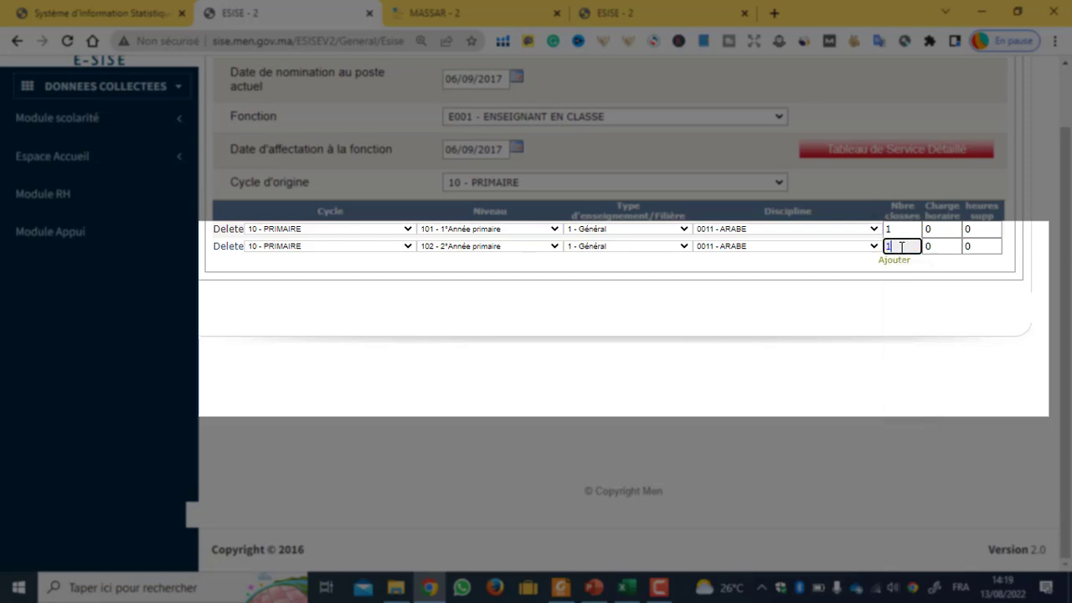
Step: Set the charge horaire to 15 in both service rows
double_click(932, 229)
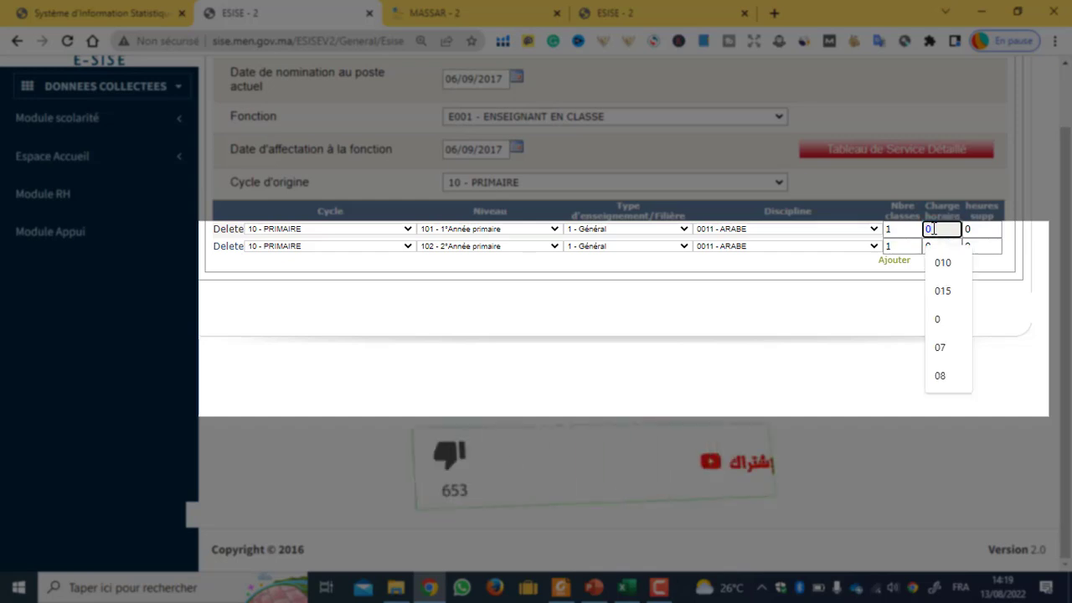
type("15")
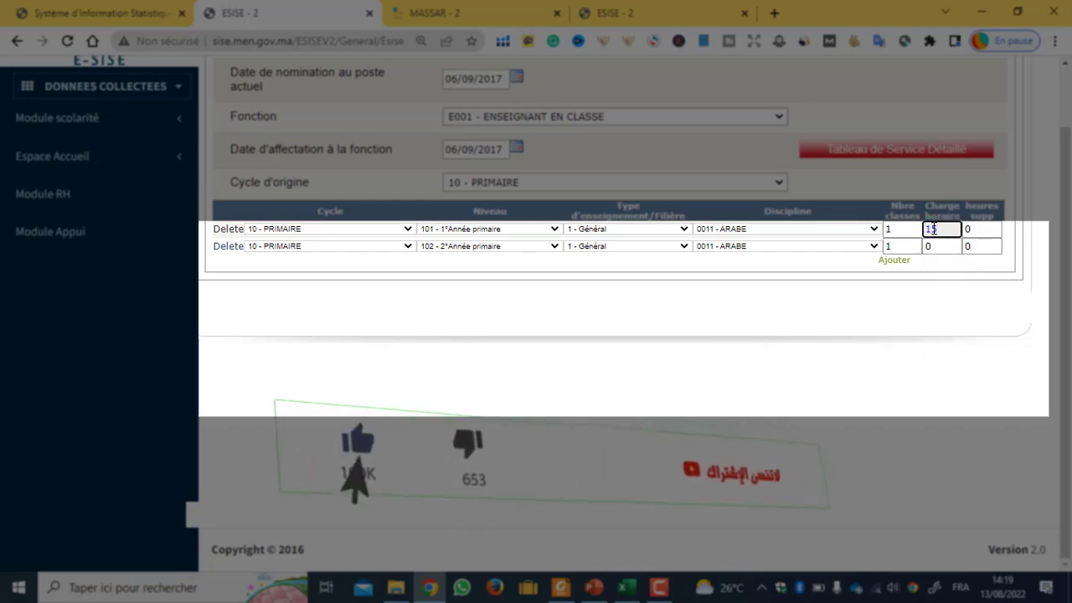
double_click(936, 247)
type("15")
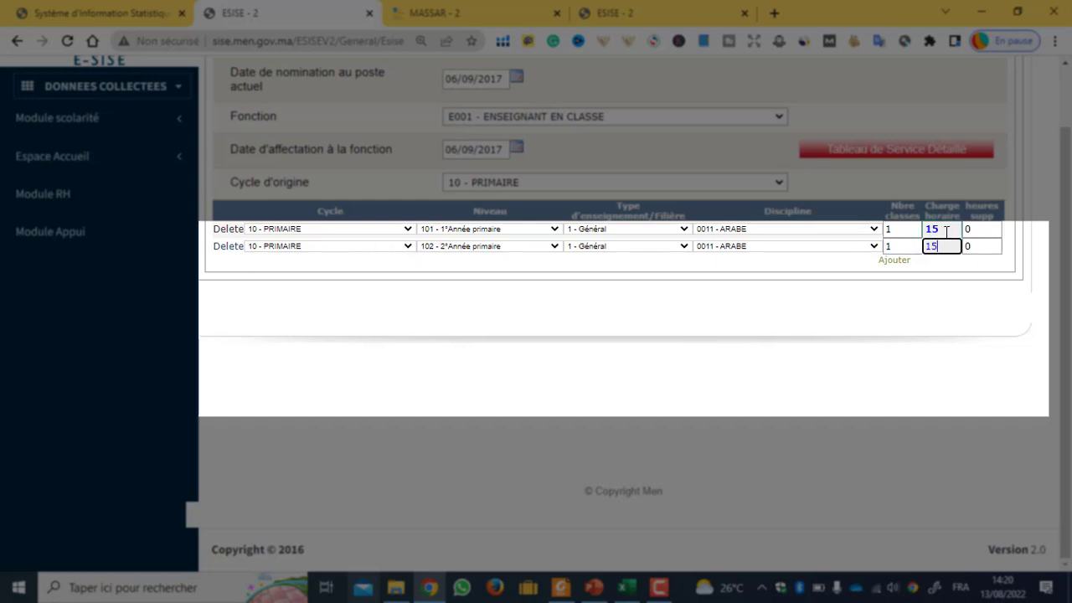
left_click_drag(956, 229, 925, 230)
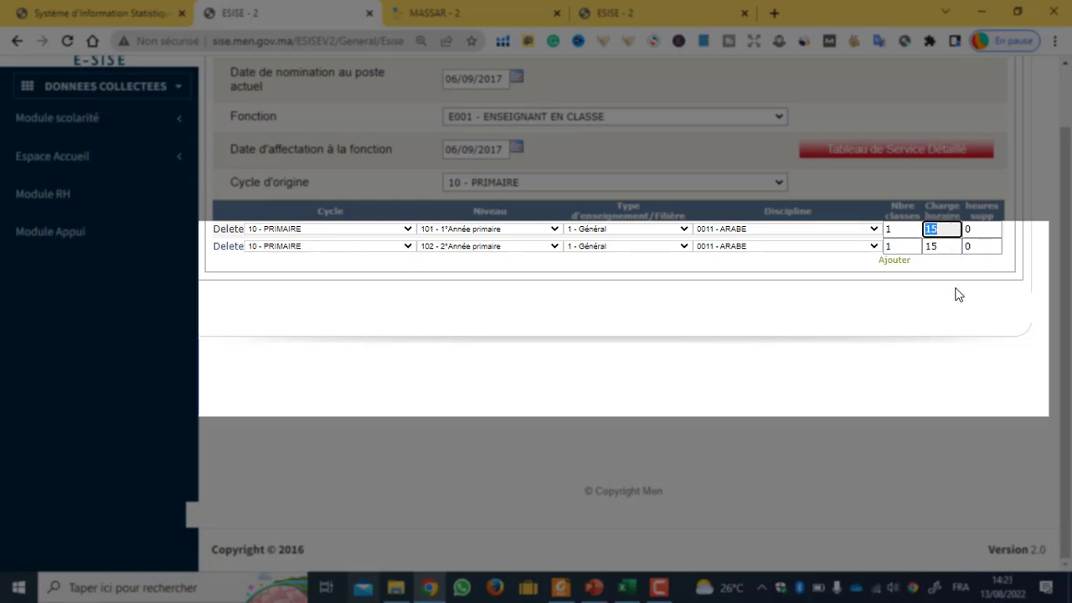
Step: Save the teacher's professional data with the updated service rows
left_click(945, 229)
scroll(579, 349, "up", 4)
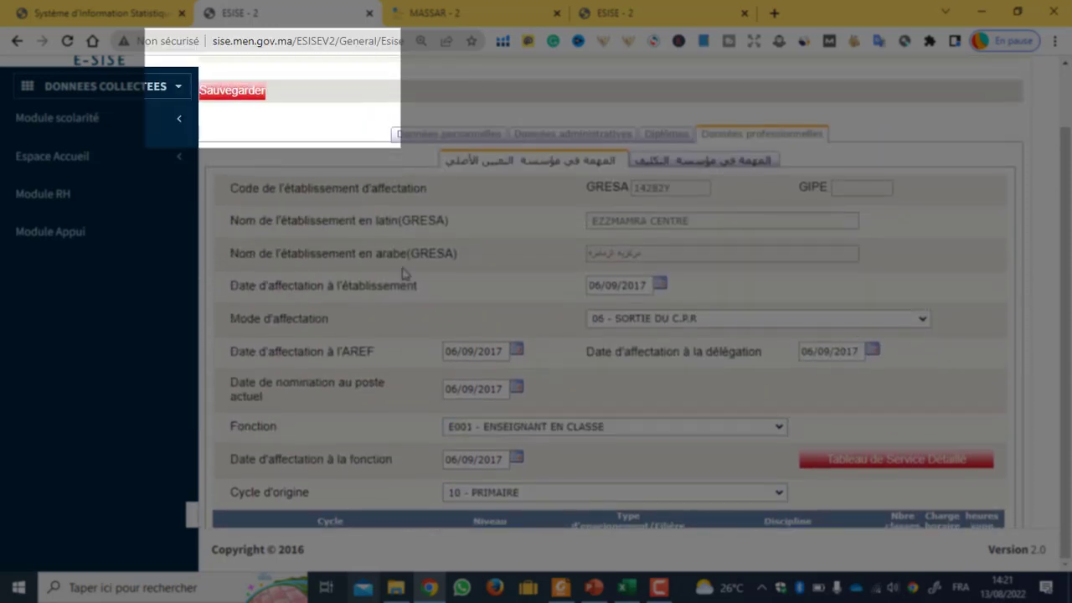
left_click(249, 94)
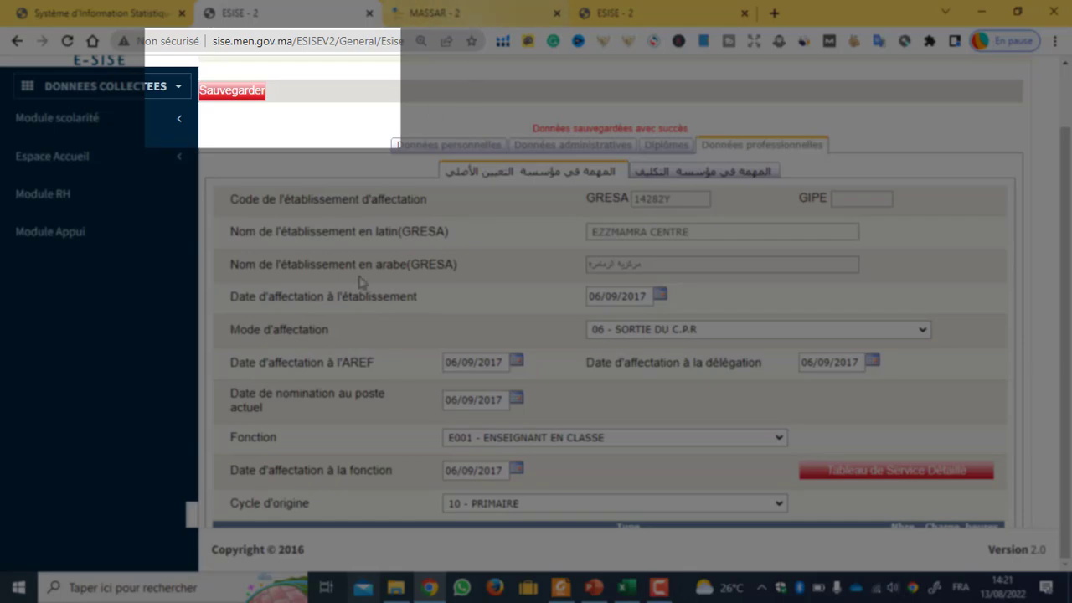
Step: Check the tutorial outline slide in PowerPoint and return to E-SISE in Chrome
left_click(603, 593)
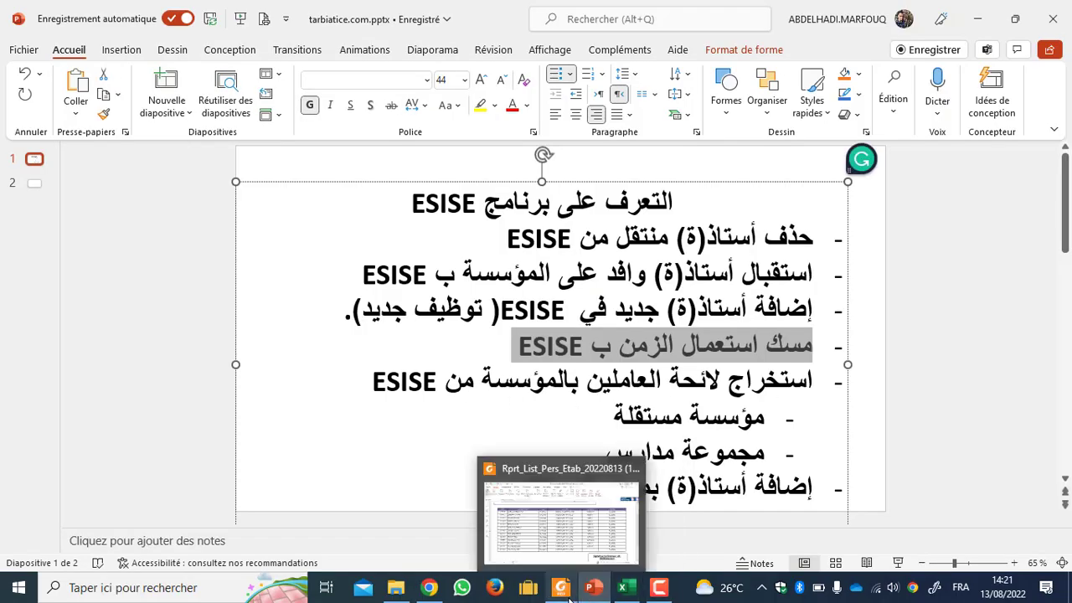
left_click(422, 588)
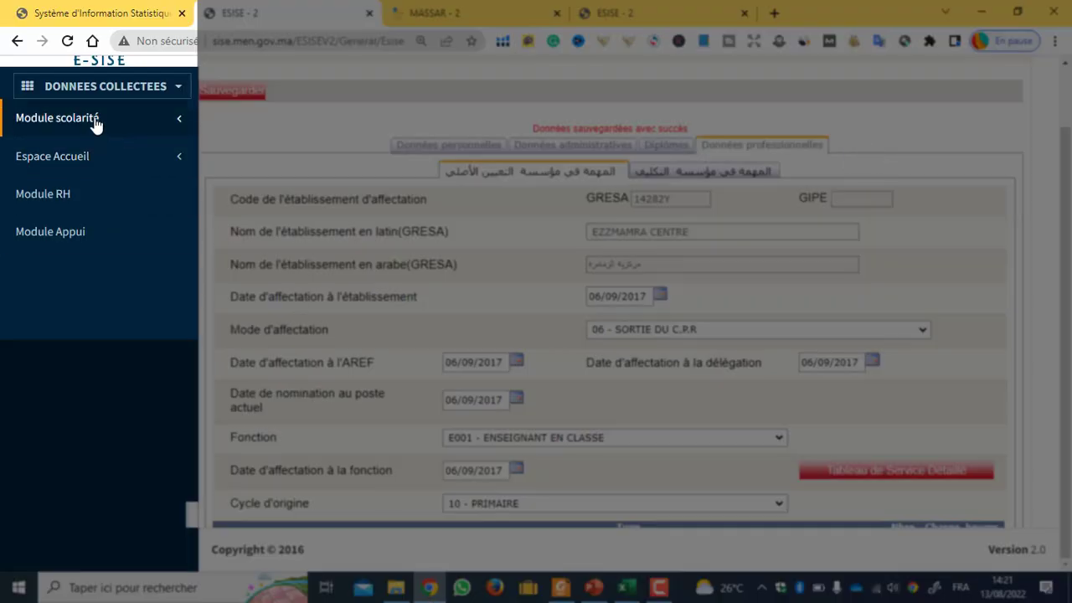
Step: Open Vérification des données pour le passage à la Carte Scolaire from the RH module page and set its Cycle to PRIMAIRE
scroll(400, 350, "up", 2)
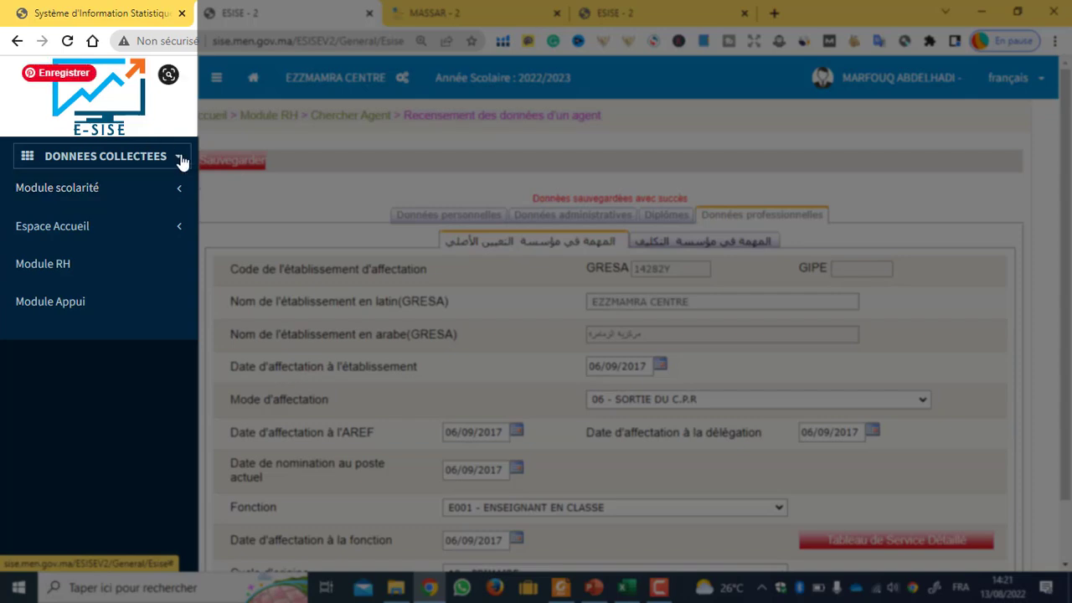
left_click(77, 273)
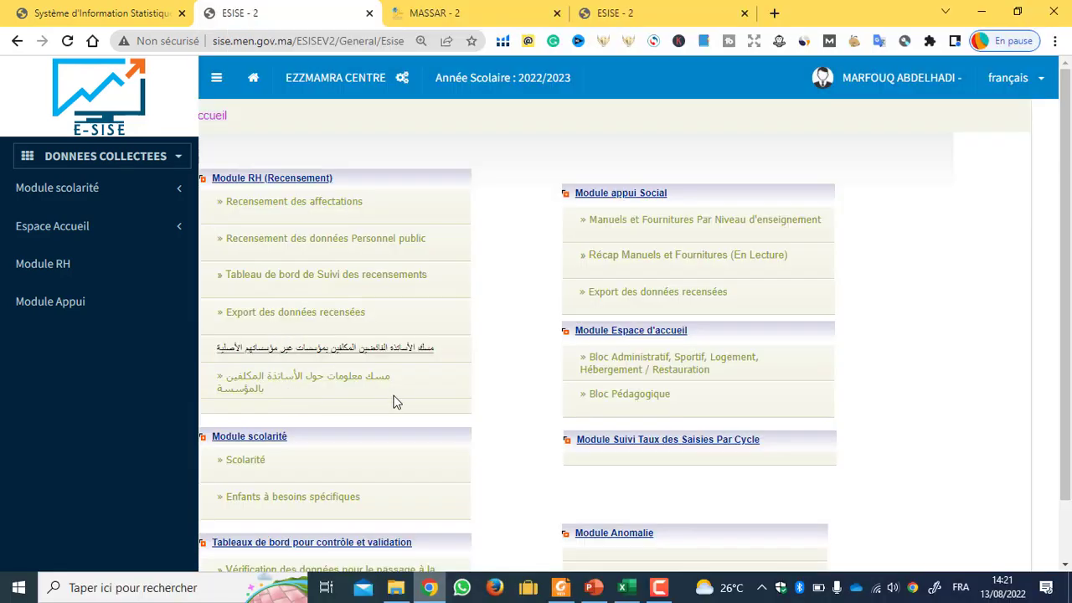
scroll(394, 399, "down", 2)
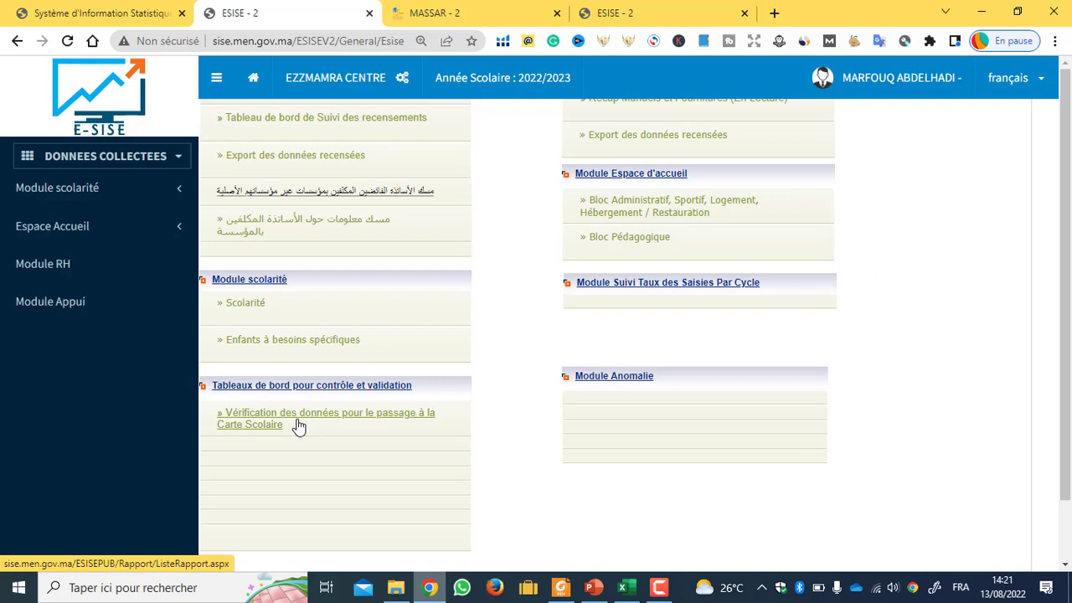
left_click(299, 427)
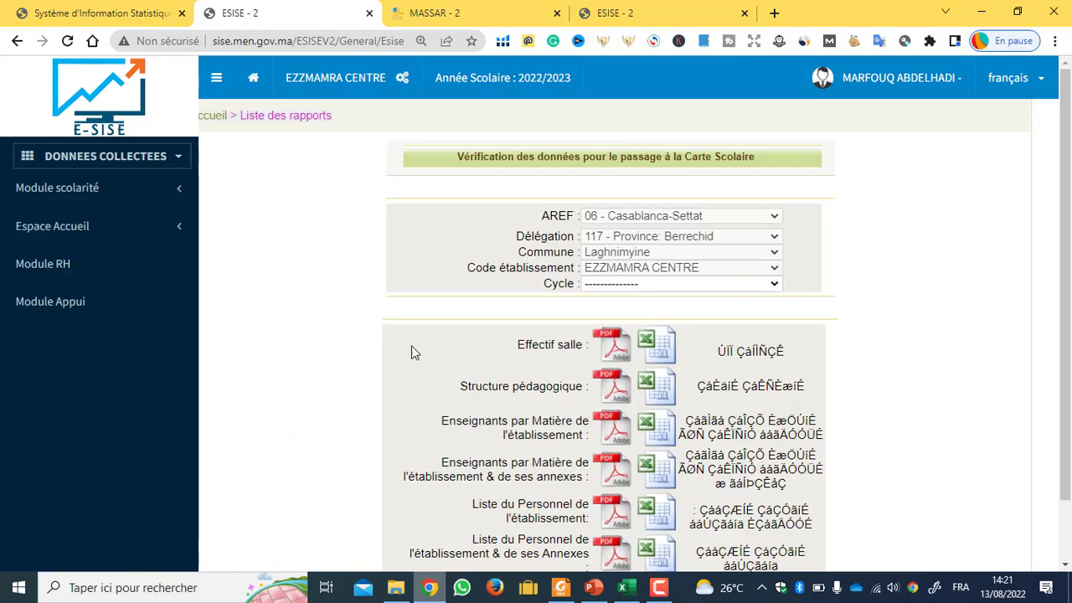
left_click(771, 287)
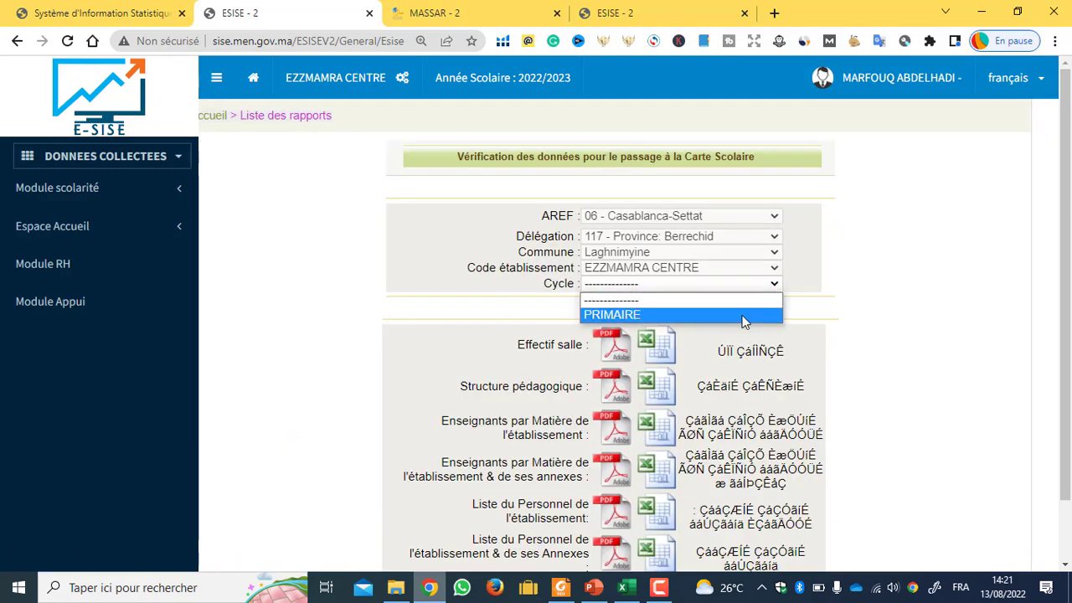
left_click(742, 318)
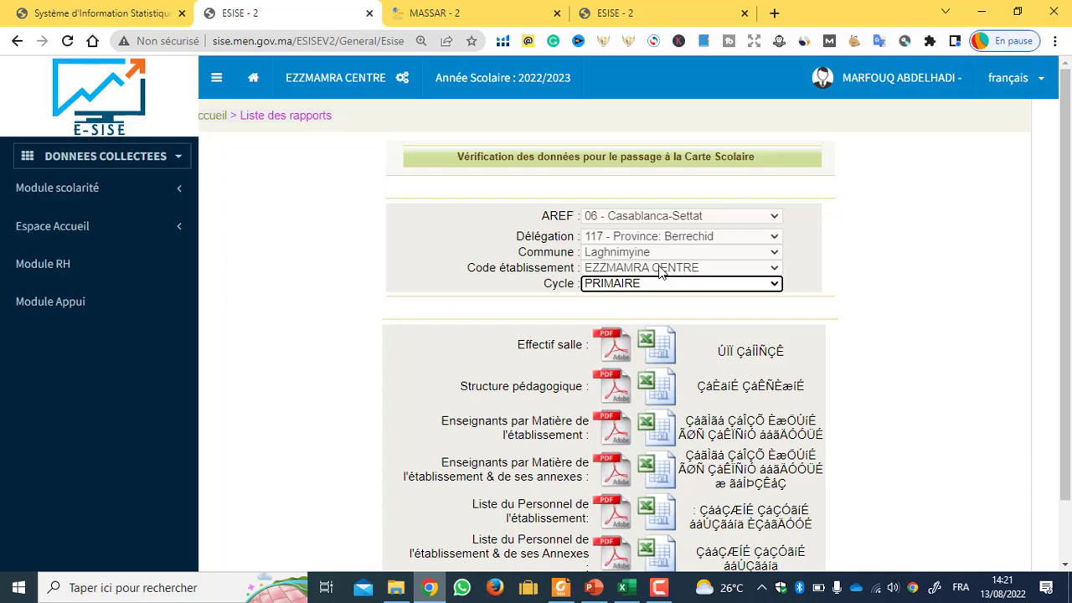
Step: Download the Liste du Personnel de l'établissement & de ses Annexes as a PDF in Téléchargements and open it
scroll(469, 304, "down", 2)
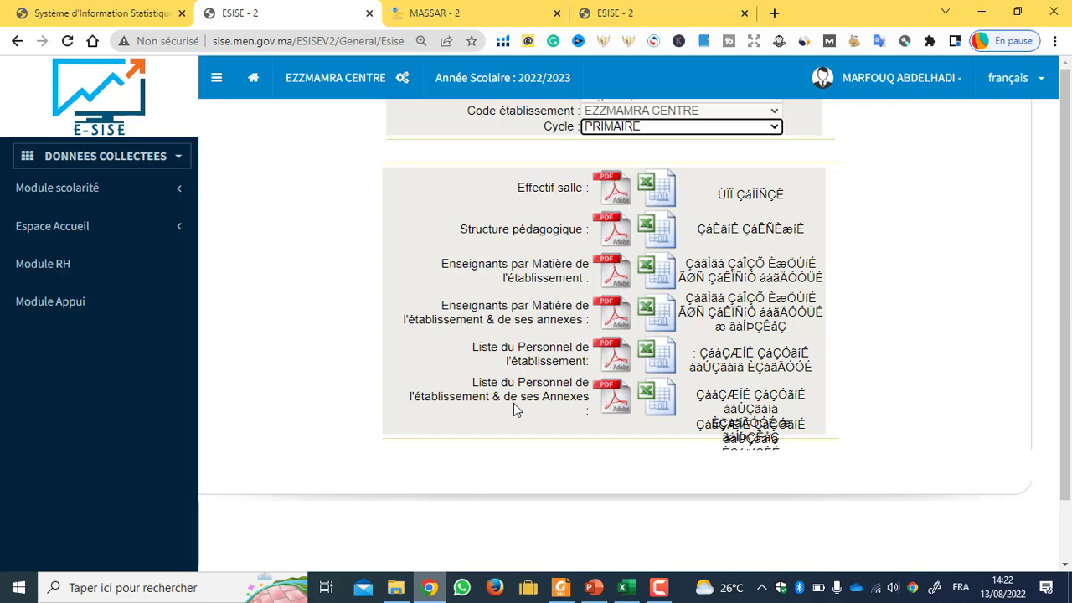
left_click(620, 401)
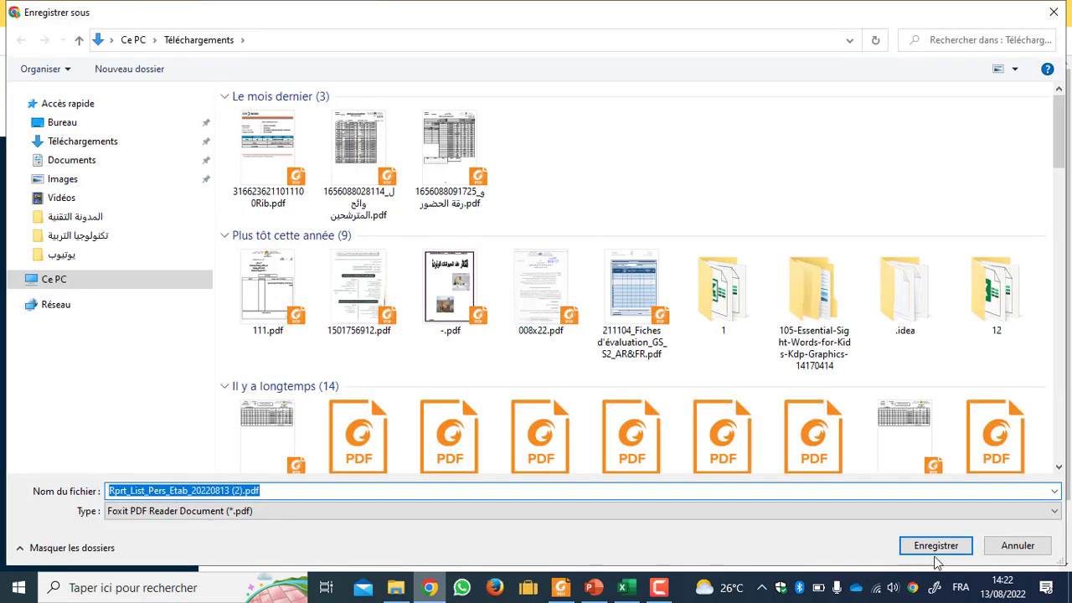
left_click(928, 552)
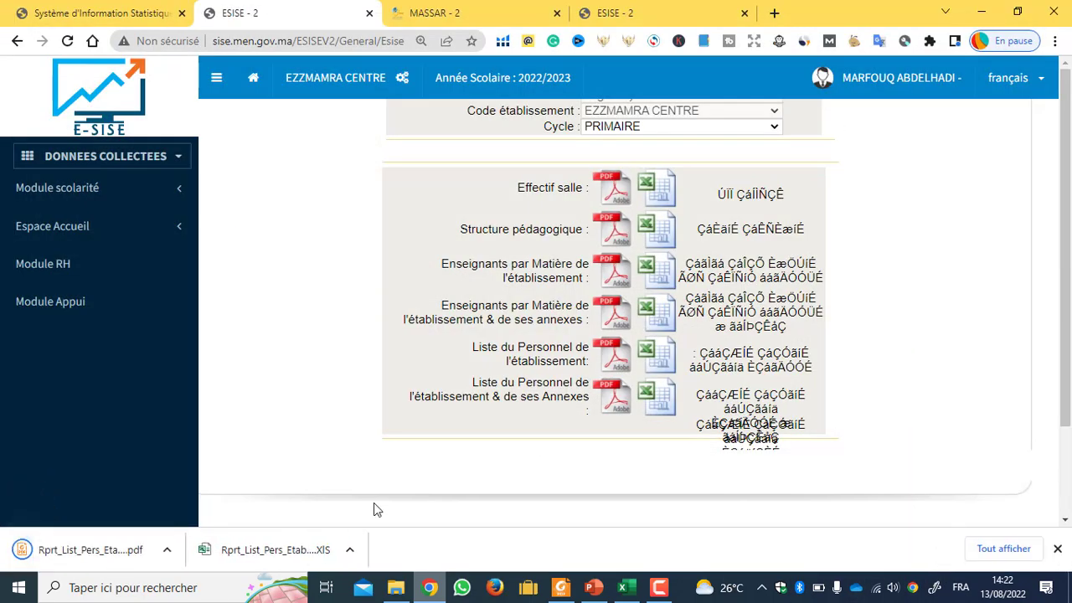
left_click(112, 557)
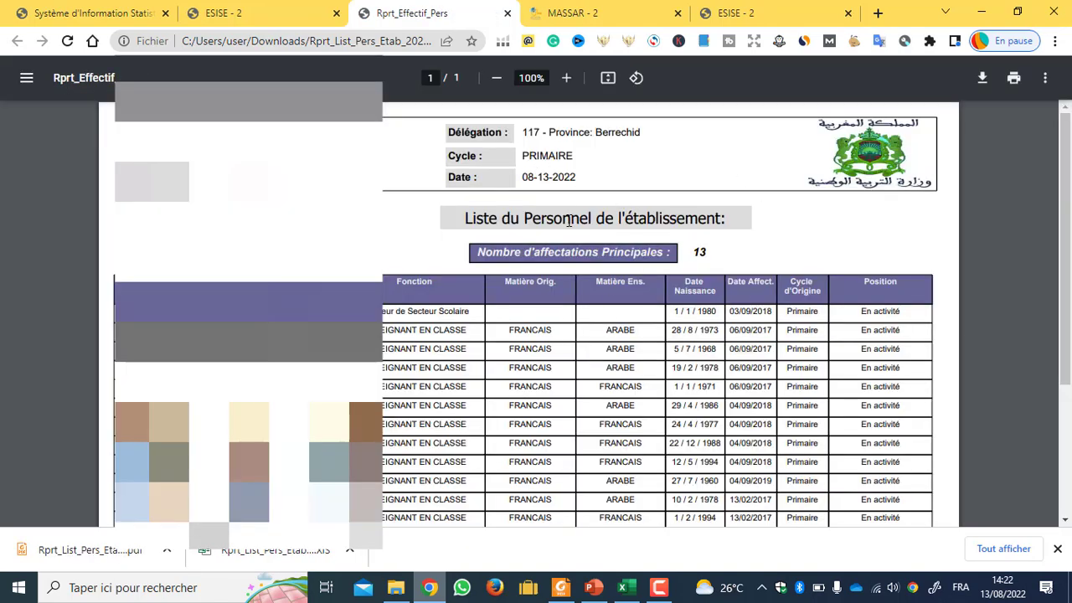
Step: Examine the personnel report's title, number of principal assignments and staff rows, comparing it with the report list in E-SISE
left_click_drag(461, 218, 775, 221)
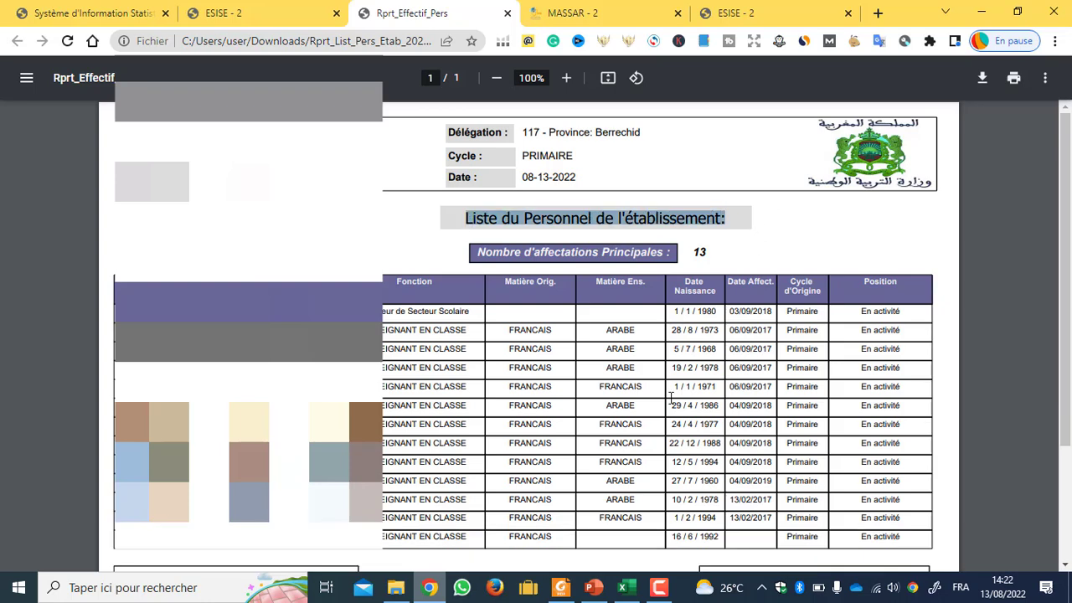
left_click_drag(691, 255, 711, 251)
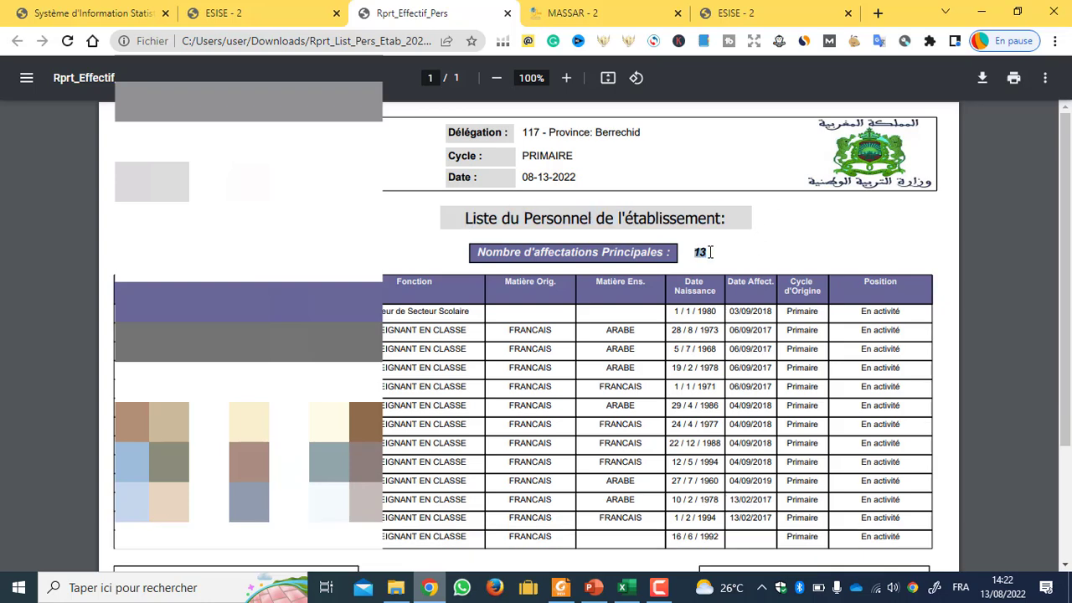
double_click(700, 252)
scroll(457, 314, "down", 1)
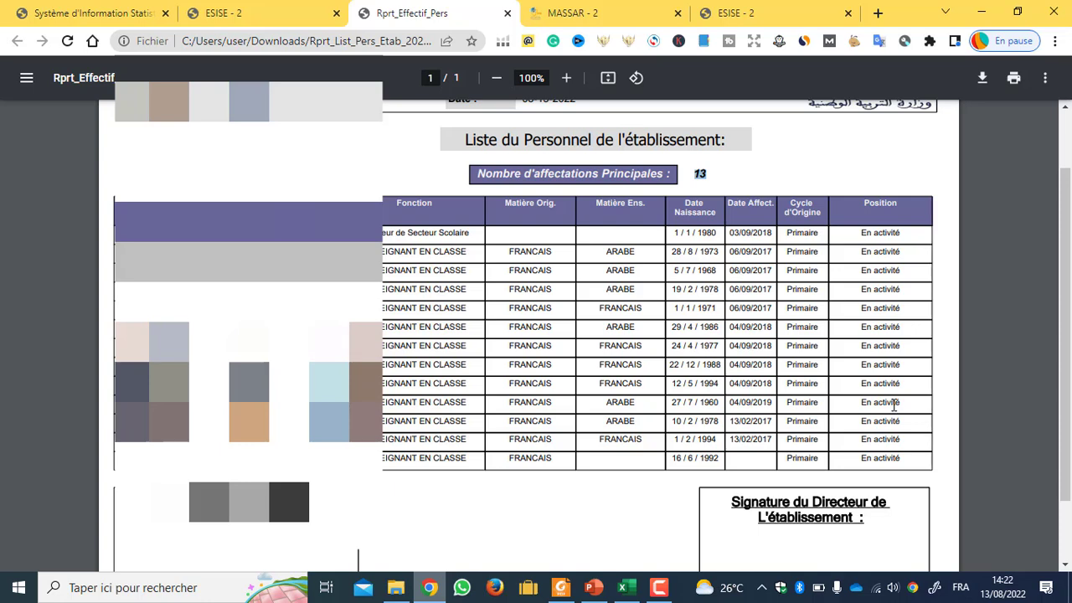
left_click(248, 17)
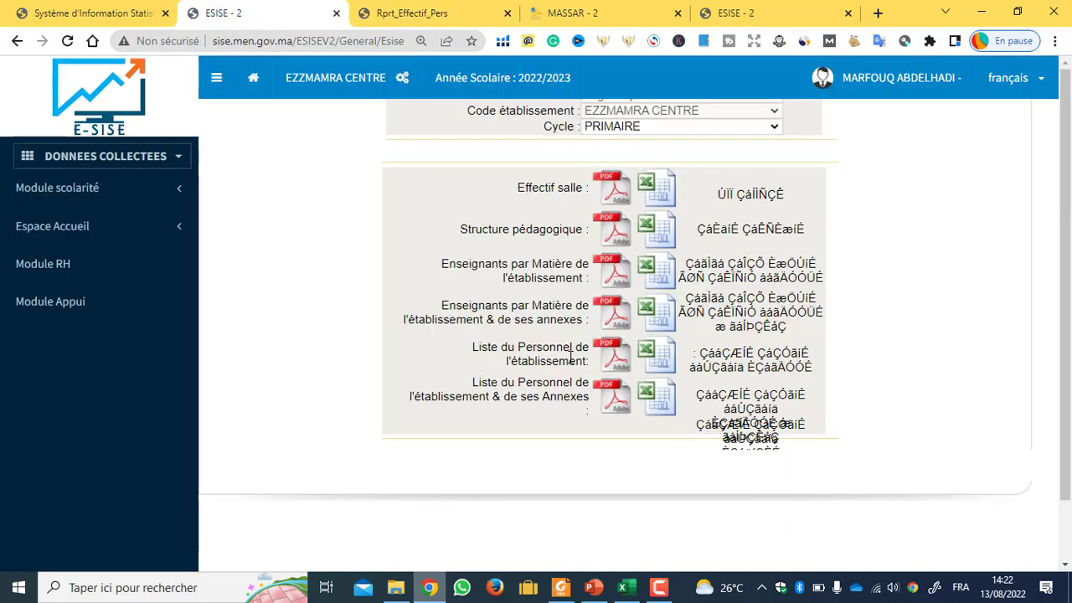
left_click(456, 15)
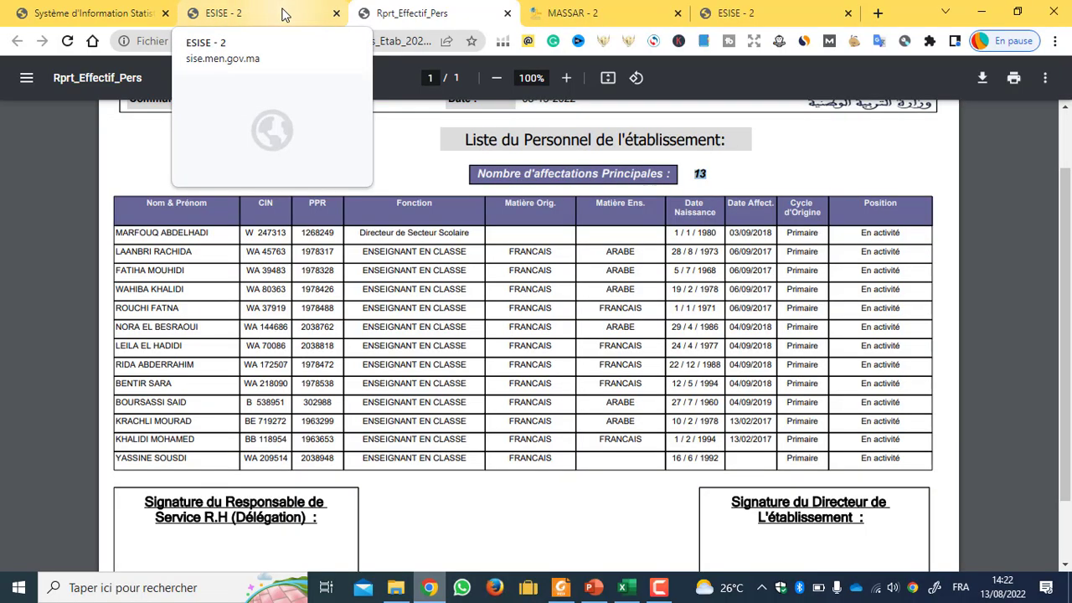
Step: Return to E-SISE's RH module page and open Liste Nominative des Affectés under Etats d'Edition
left_click(283, 15)
left_click(62, 262)
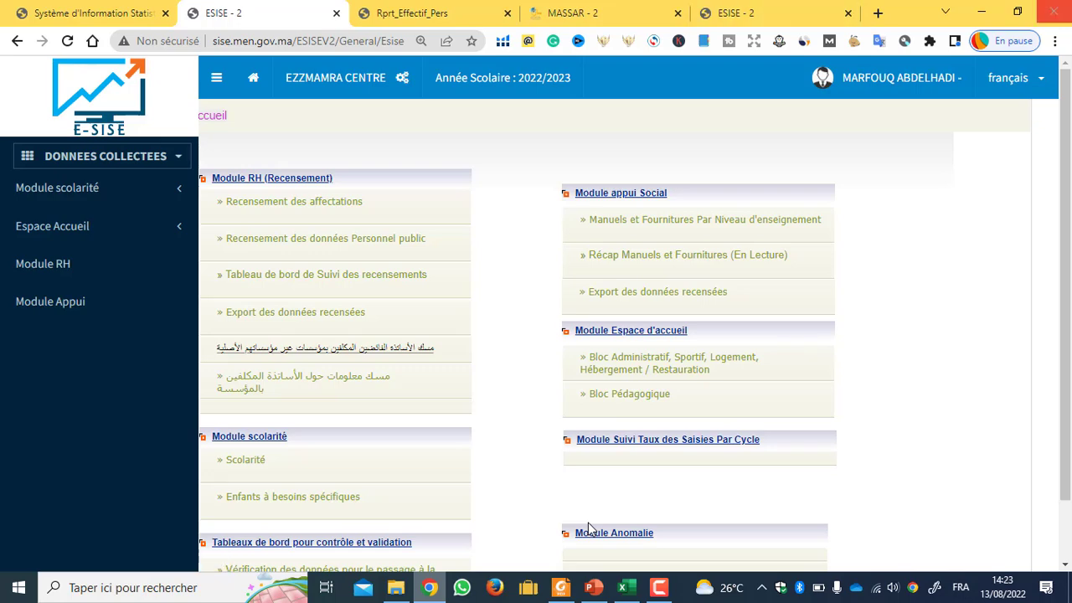
scroll(588, 529, "down", 4)
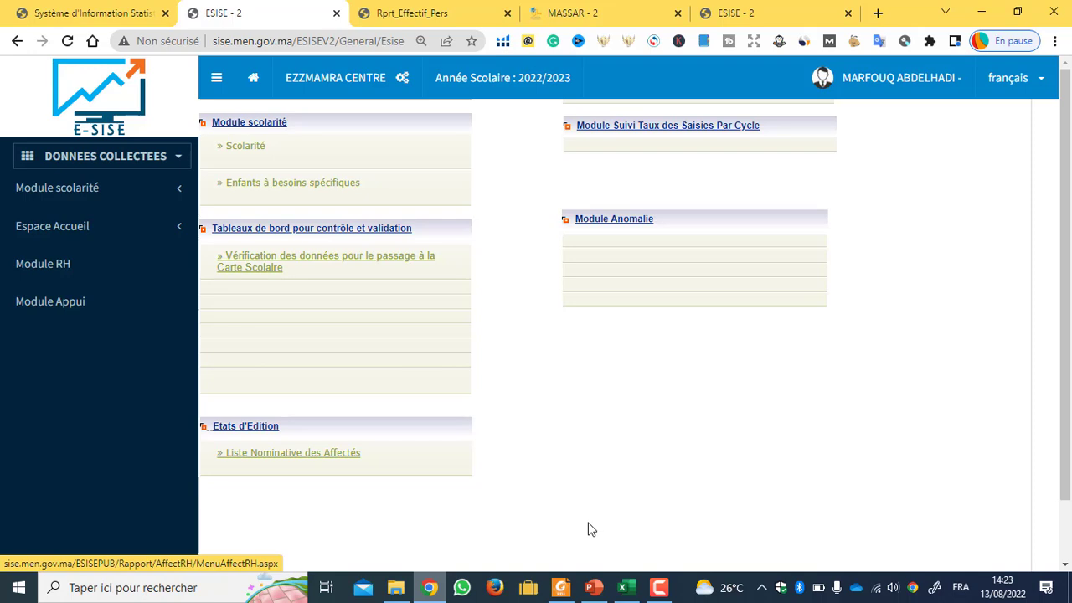
scroll(588, 529, "down", 1)
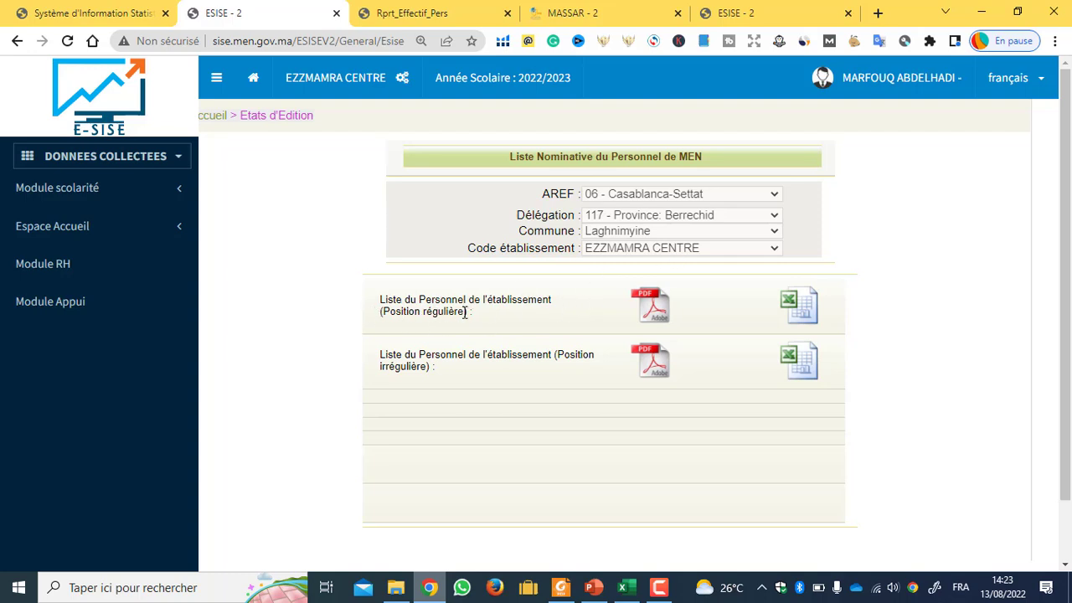
Step: Download the Liste du Personnel de l'établissement (Position régulière) as a PDF and open it
left_click_drag(399, 376, 621, 358)
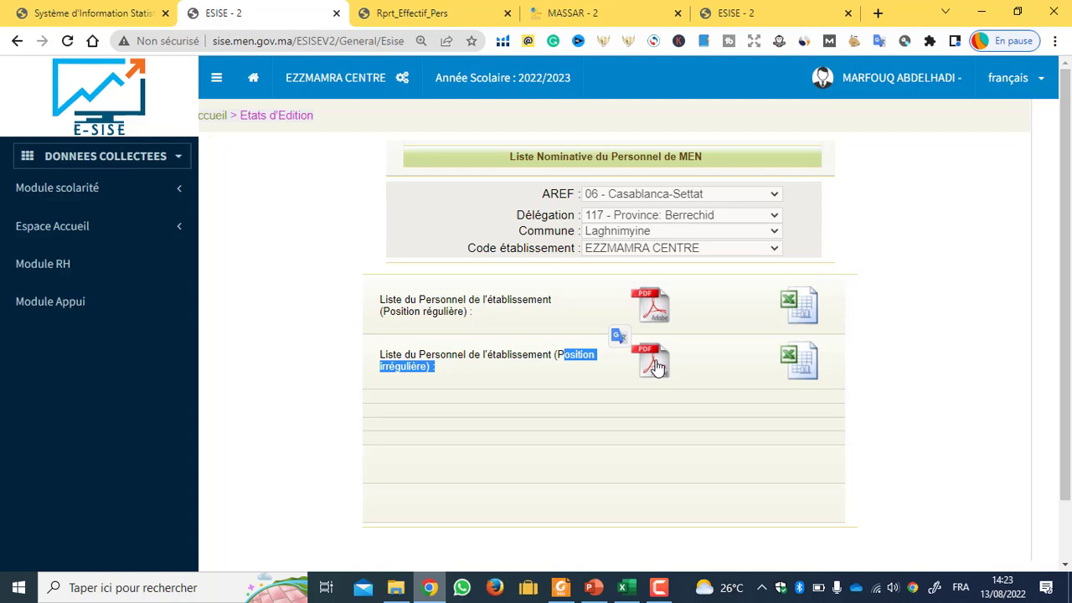
left_click(657, 311)
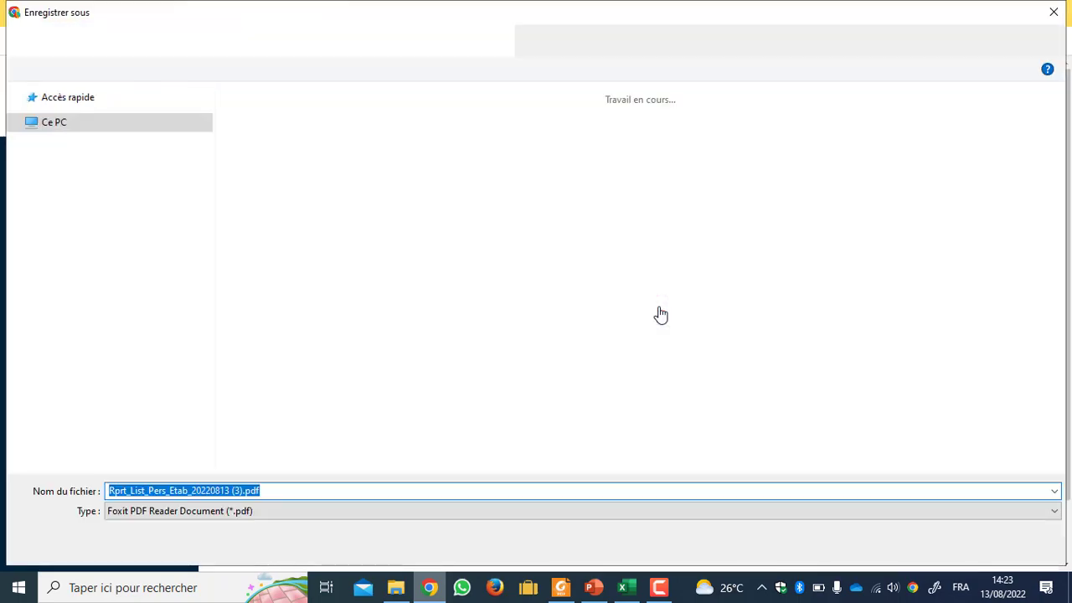
left_click(936, 545)
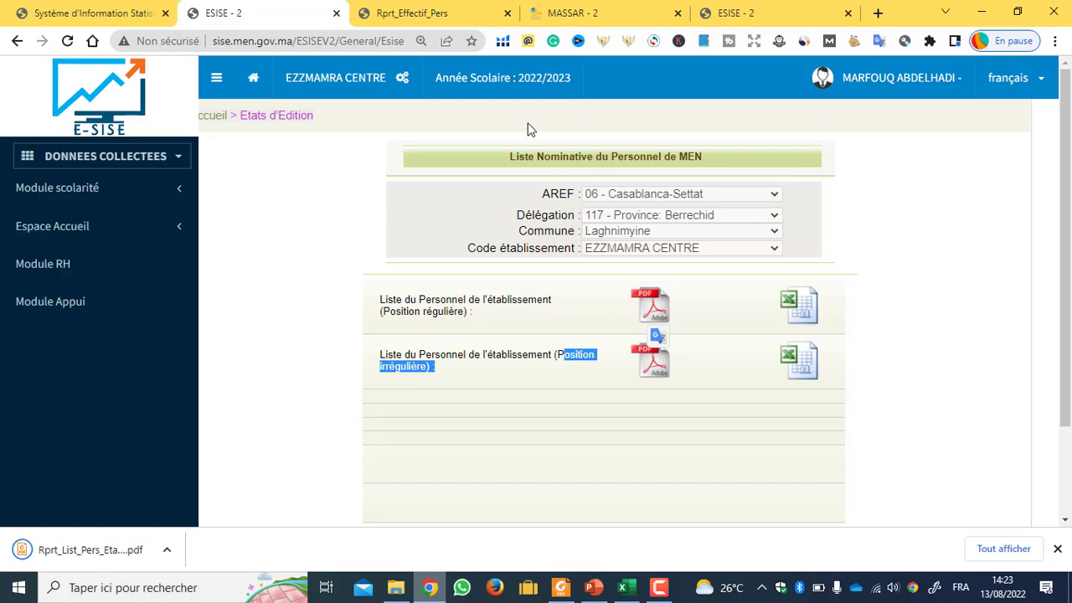
left_click(113, 554)
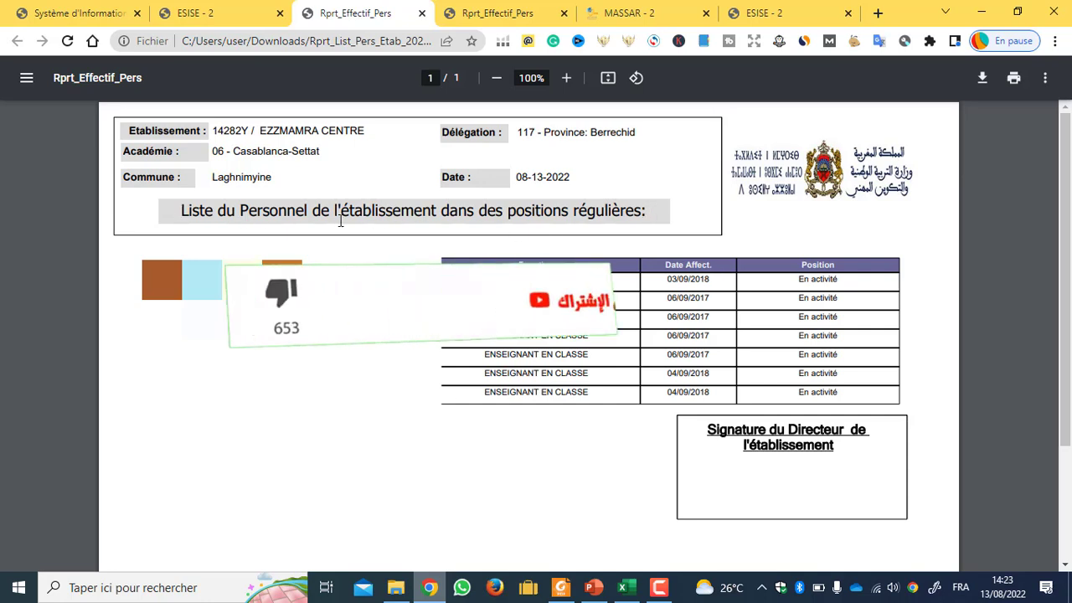
Step: Open the Référentiel RH login page through Référentiel des Ressources Humaines on the census applications page
left_click(65, 14)
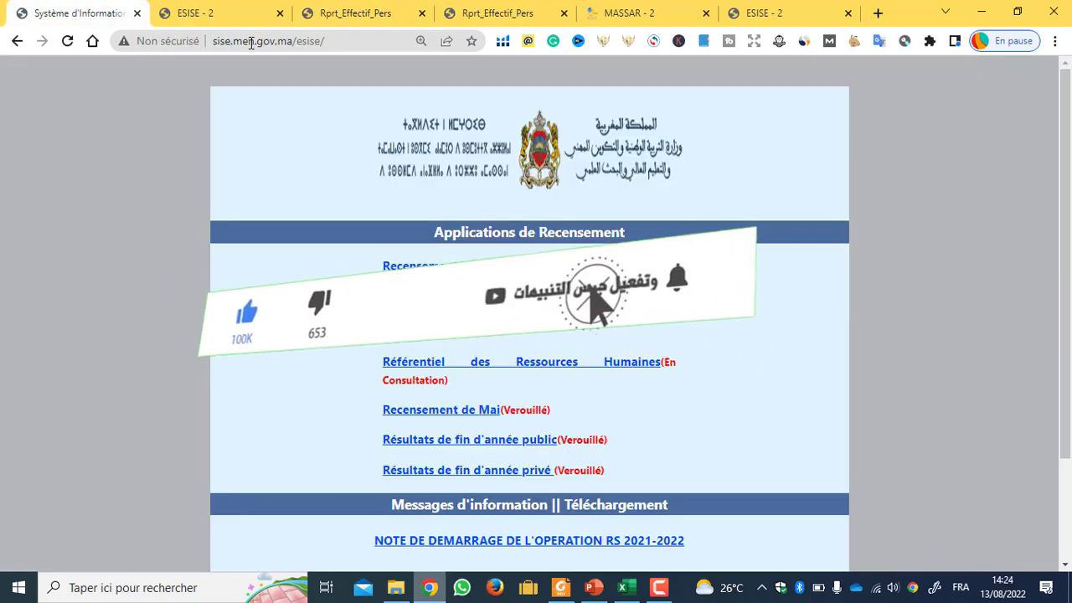
left_click(521, 370)
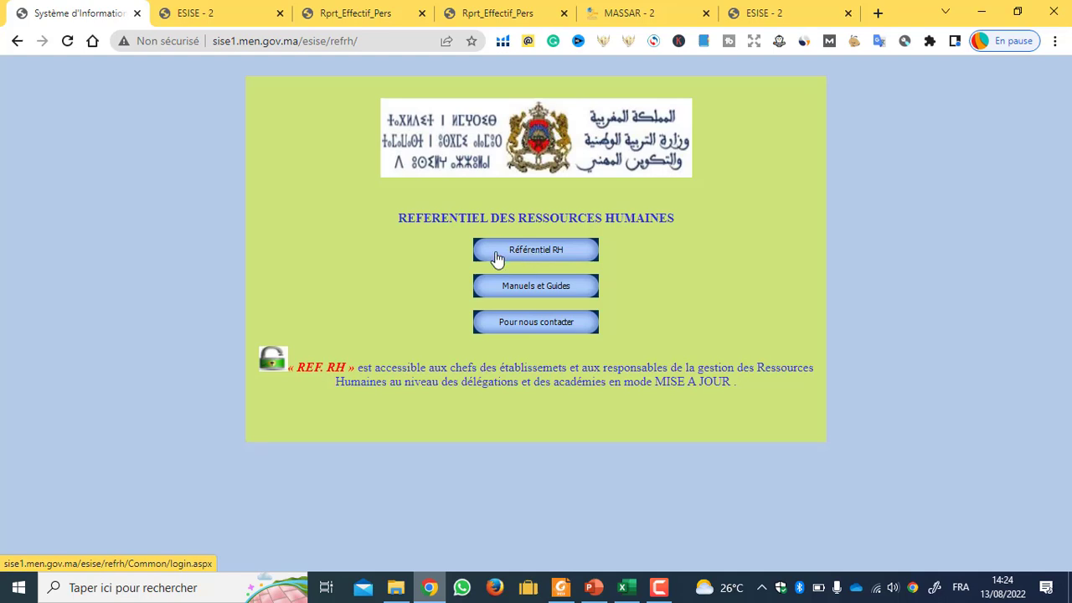
left_click(535, 251)
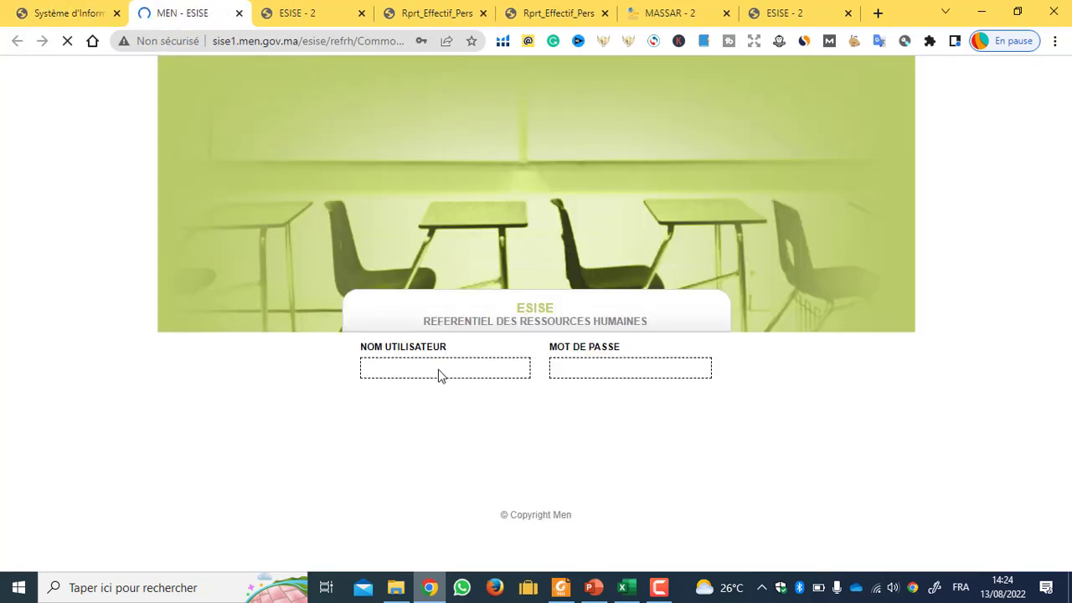
Step: Log in to the Référentiel des Ressources Humaines with the school's saved username and password
left_click(438, 371)
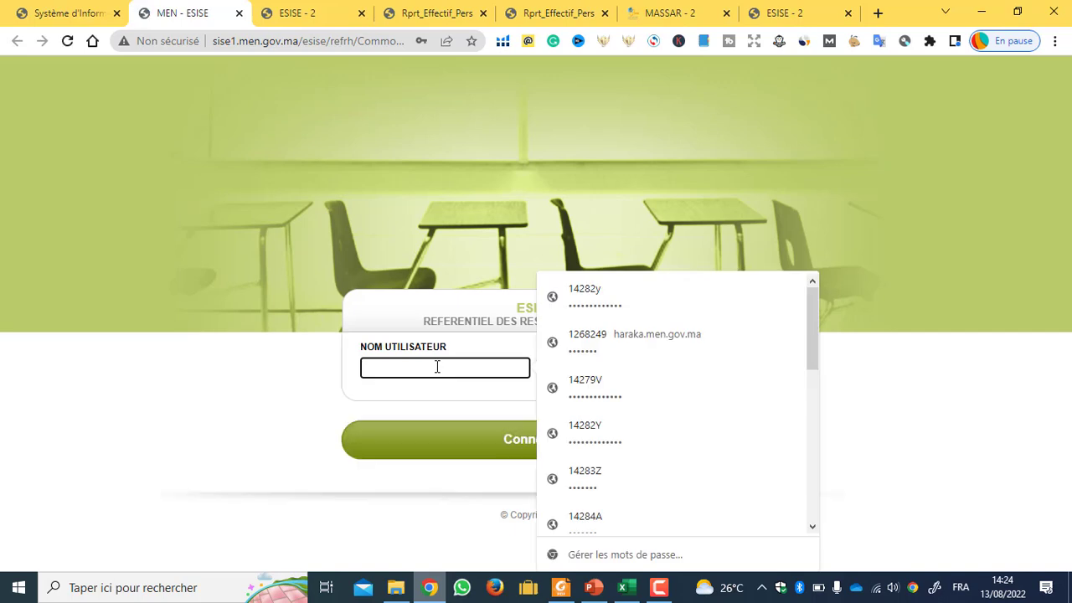
key("Down")
key("Down")
key("Up")
key("Up")
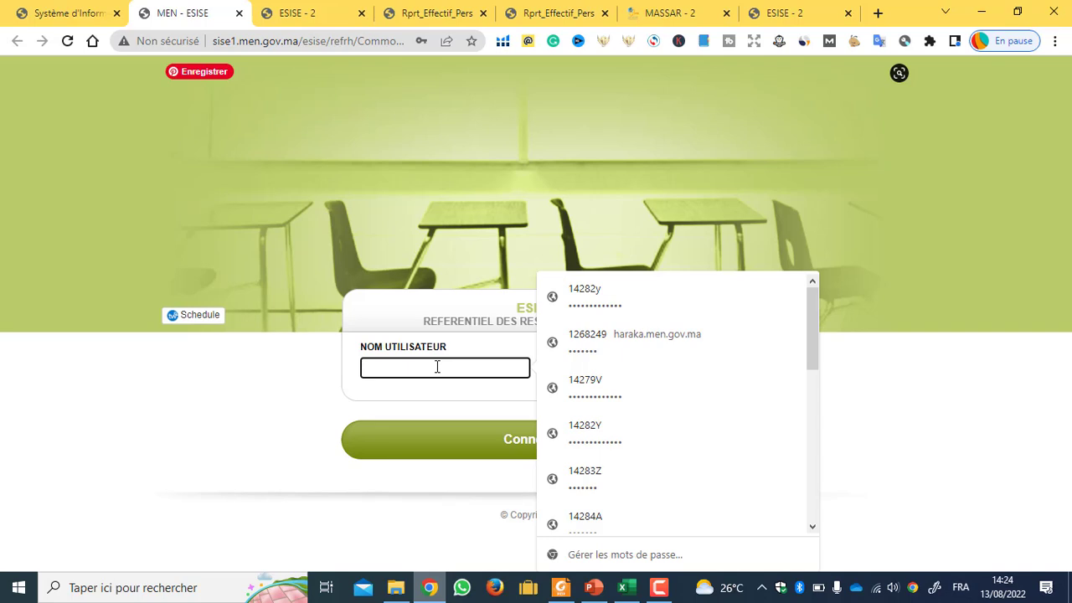
key("Down")
key("Up")
key("Down")
key("Down")
key("Down")
key("Down")
key("Up")
key("Up")
key("Up")
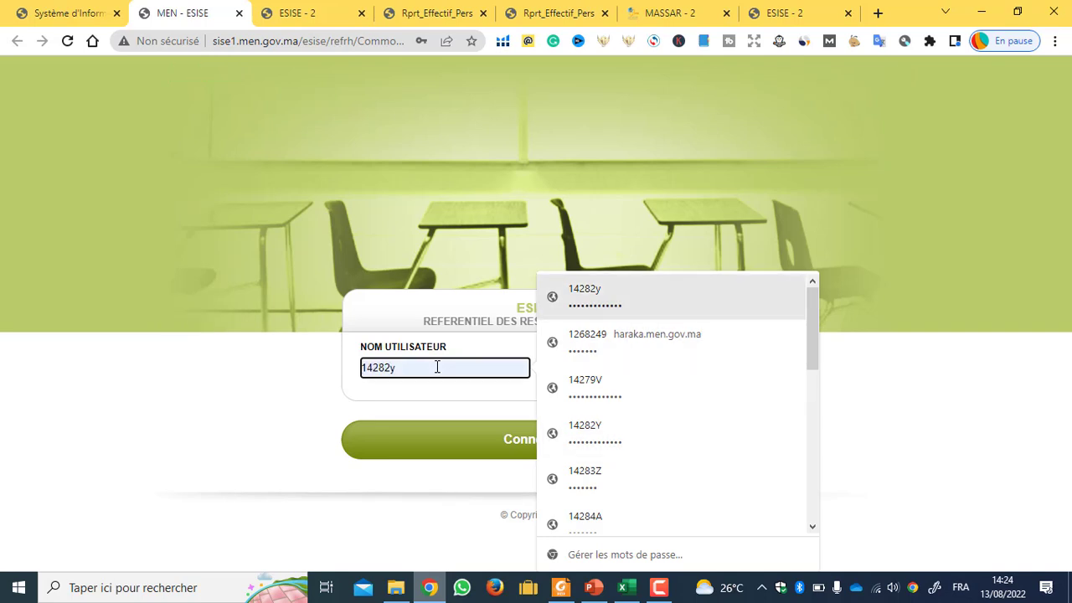
key("Return")
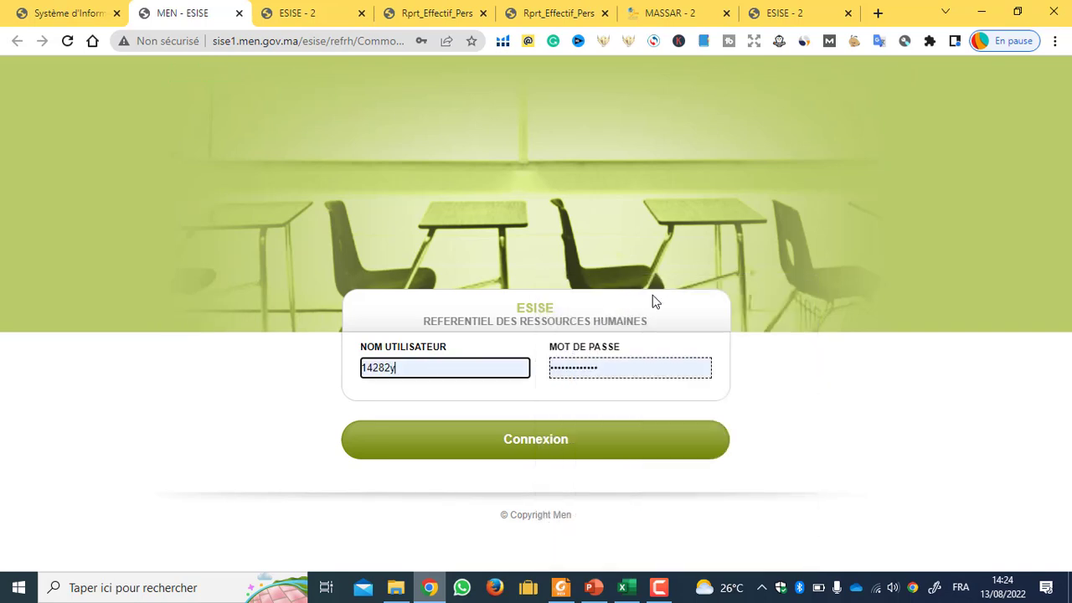
left_click(537, 453)
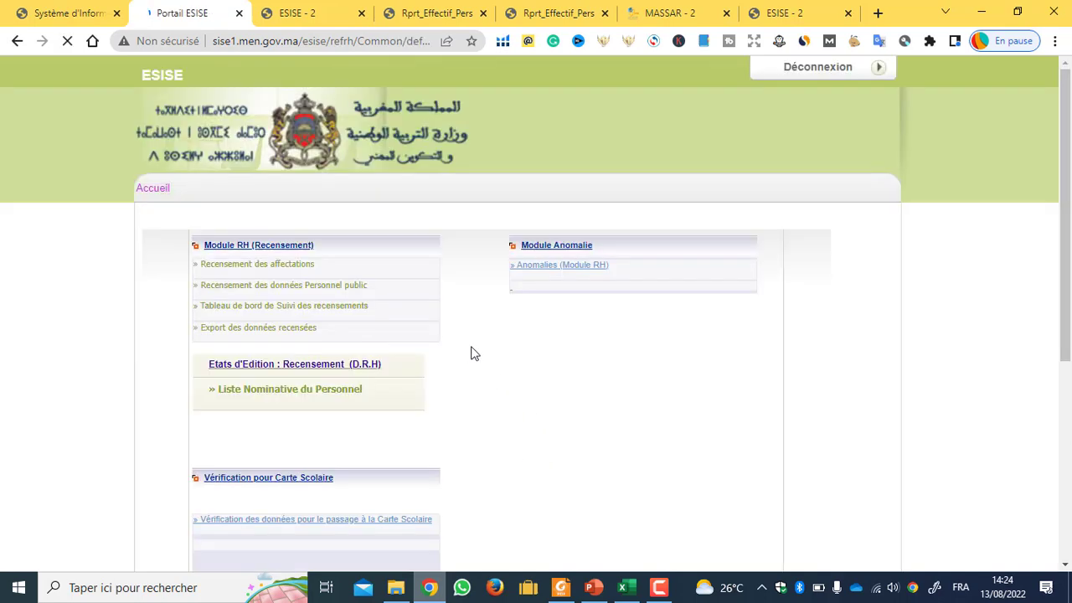
Step: Open Liste Nominative du Personnel under Etats d'Edition : Recensement (D.R.H)
left_click(253, 390)
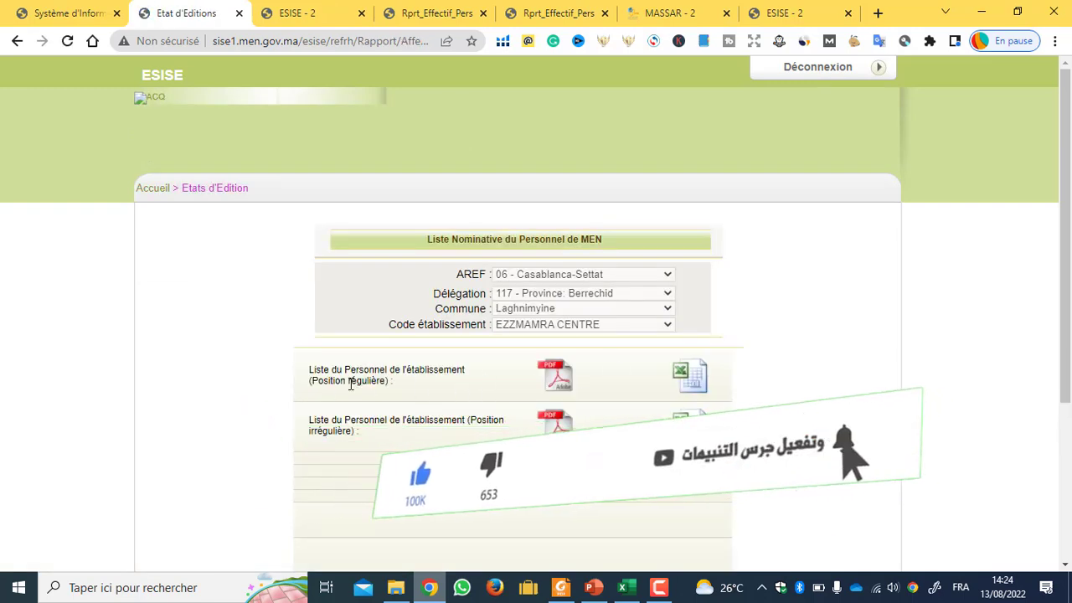
Step: Download the Liste du Personnel de l'établissement (Position régulière) as a PDF from Référentiel RH, open it and review the list
left_click(561, 377)
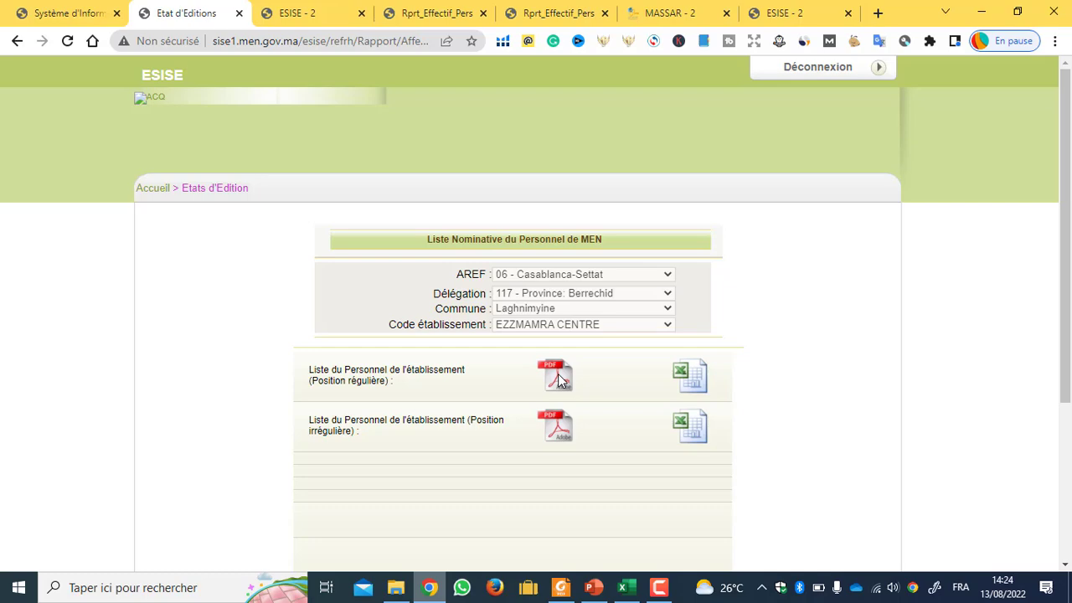
left_click(559, 378)
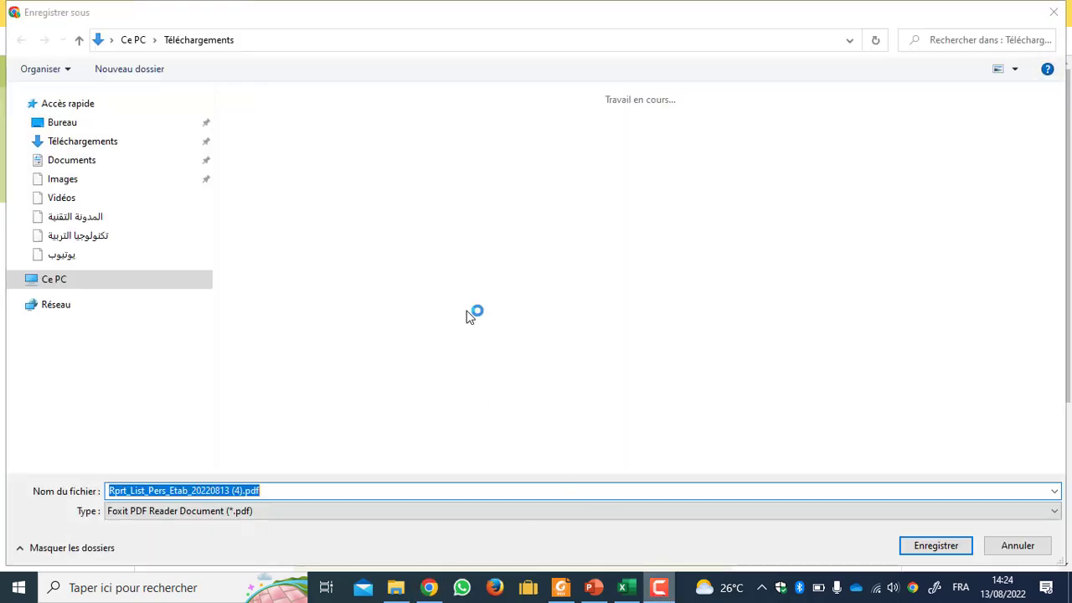
left_click(934, 553)
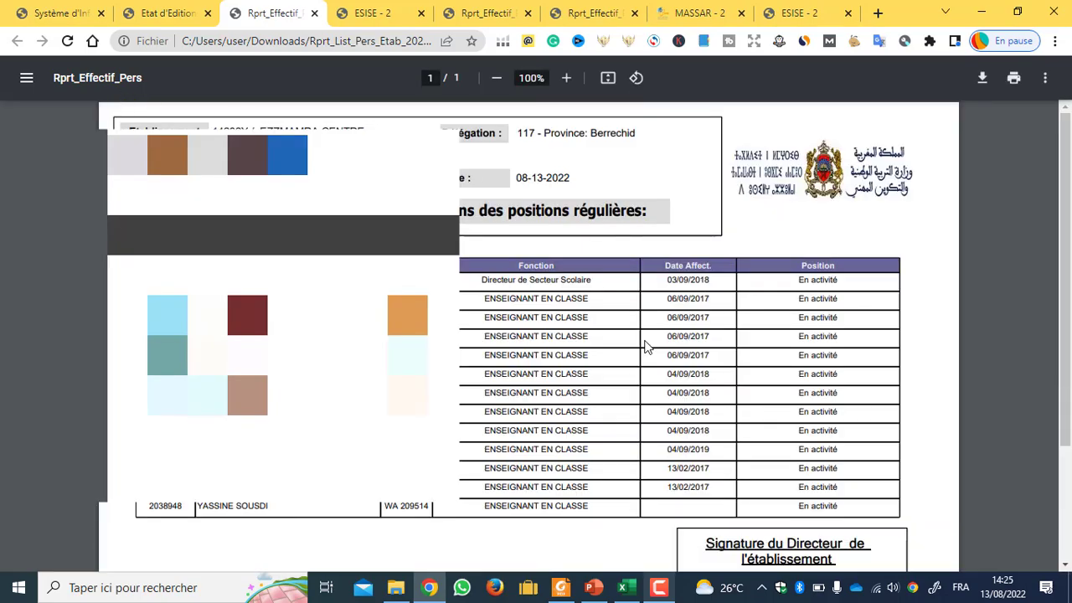
scroll(517, 279, "down", 2)
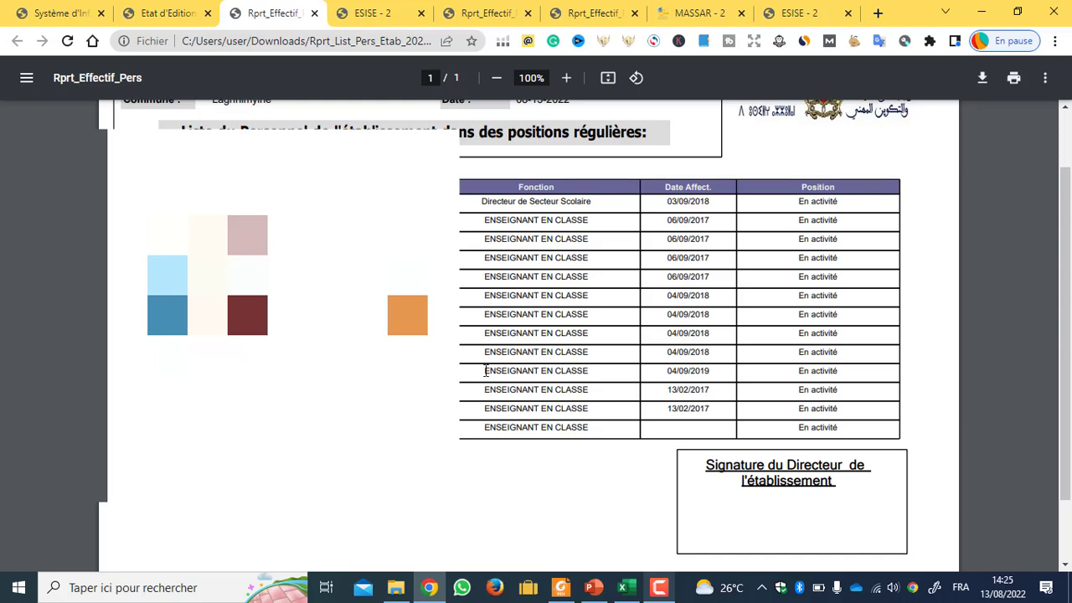
scroll(485, 371, "up", 2)
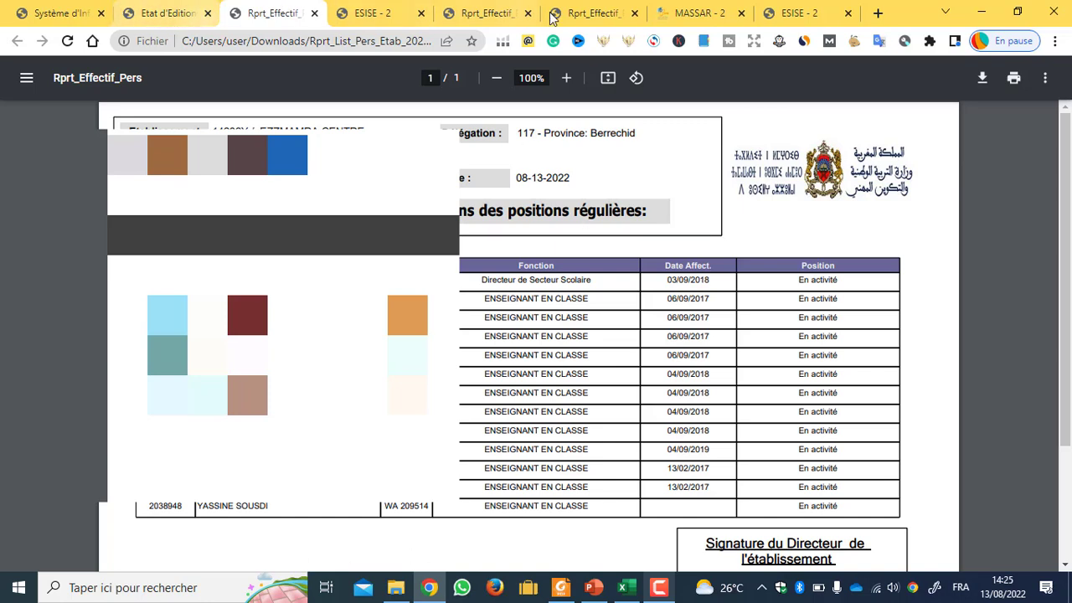
Step: Return to Etats d'Edition, download the Liste du Personnel de l'établissement (Position irrégulière) as a PDF and open it
left_click(168, 17)
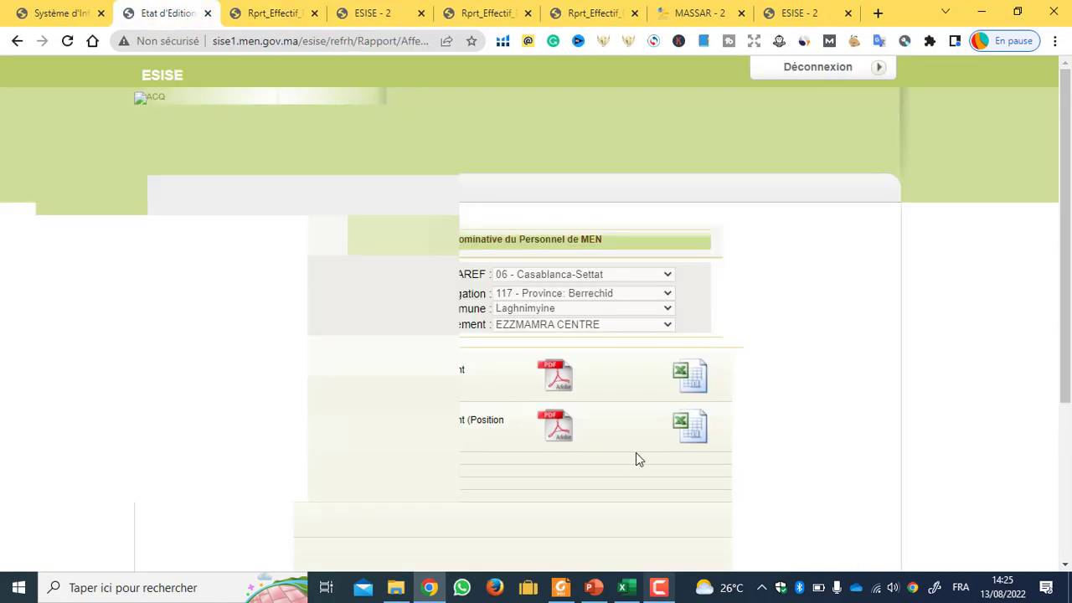
left_click(561, 429)
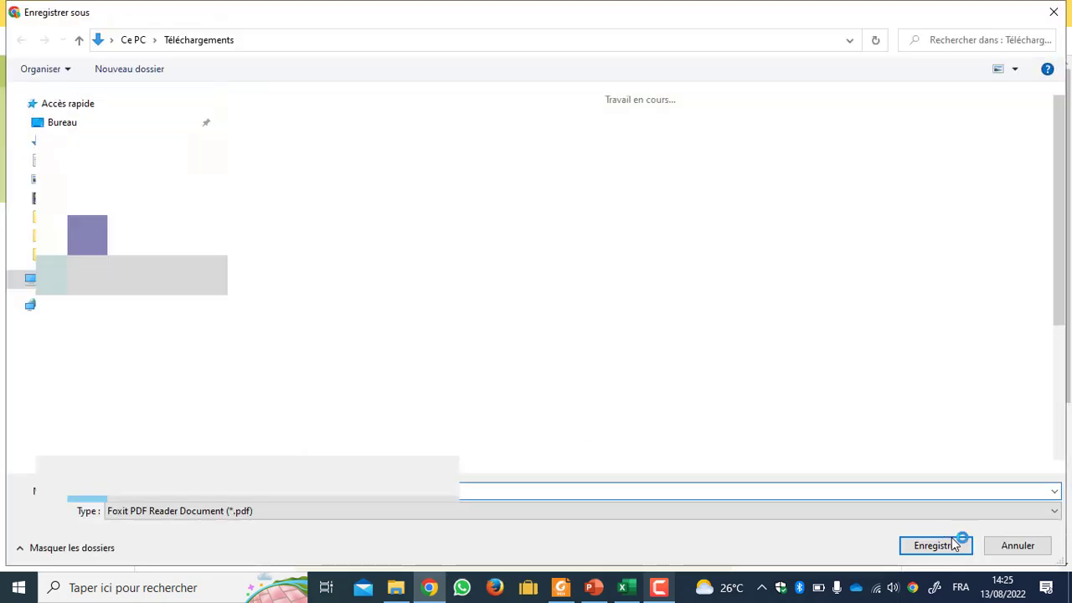
left_click(944, 547)
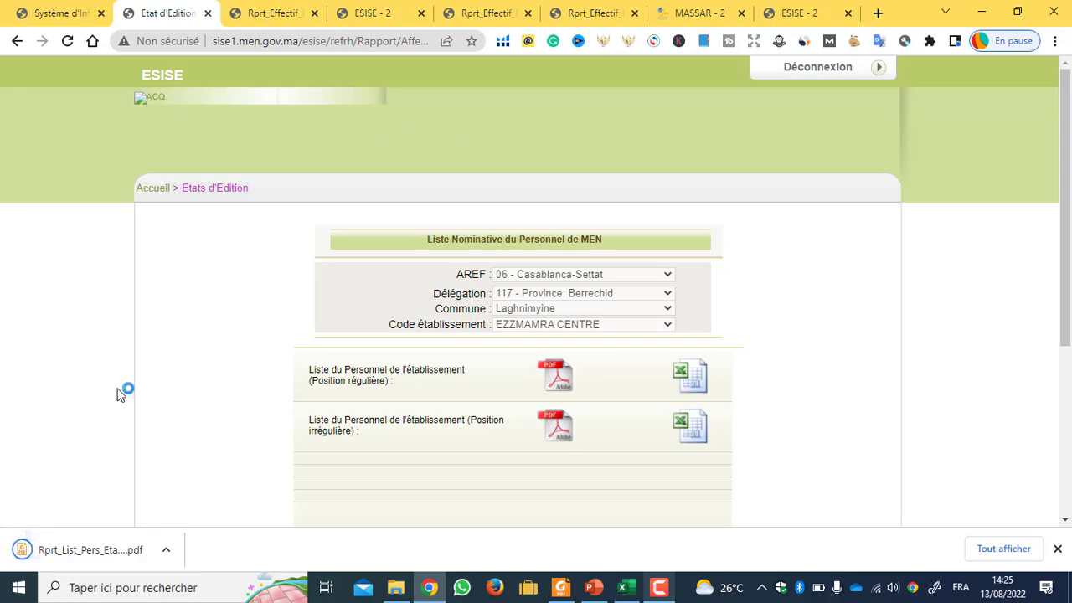
left_click(76, 556)
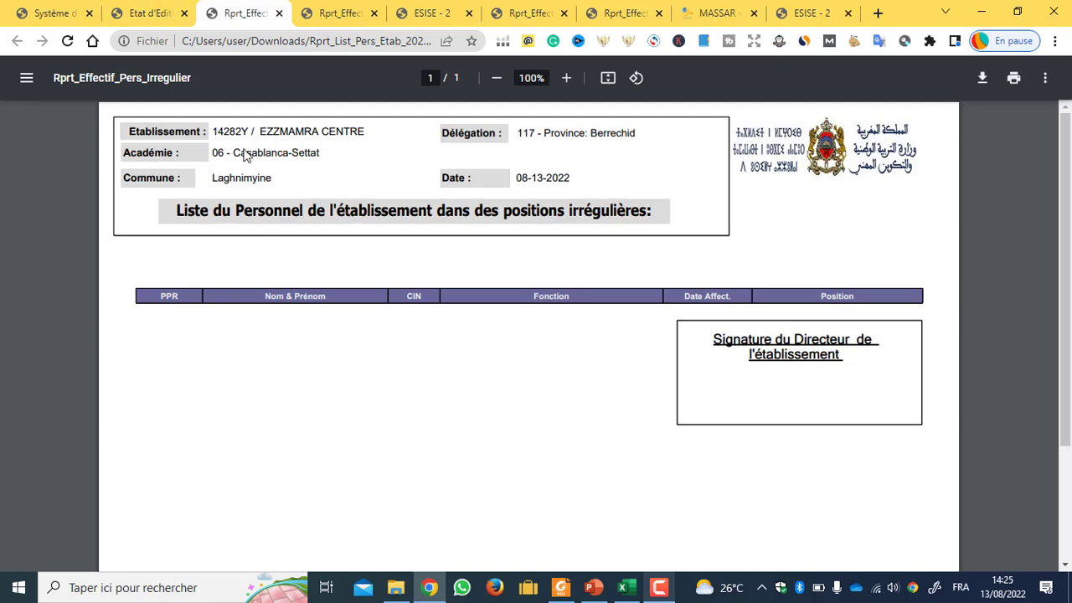
Step: Check the topic outline in the PowerPoint presentation tarbiatice.com.pptx, and switch to the MASSAR page in Chrome
left_click(592, 588)
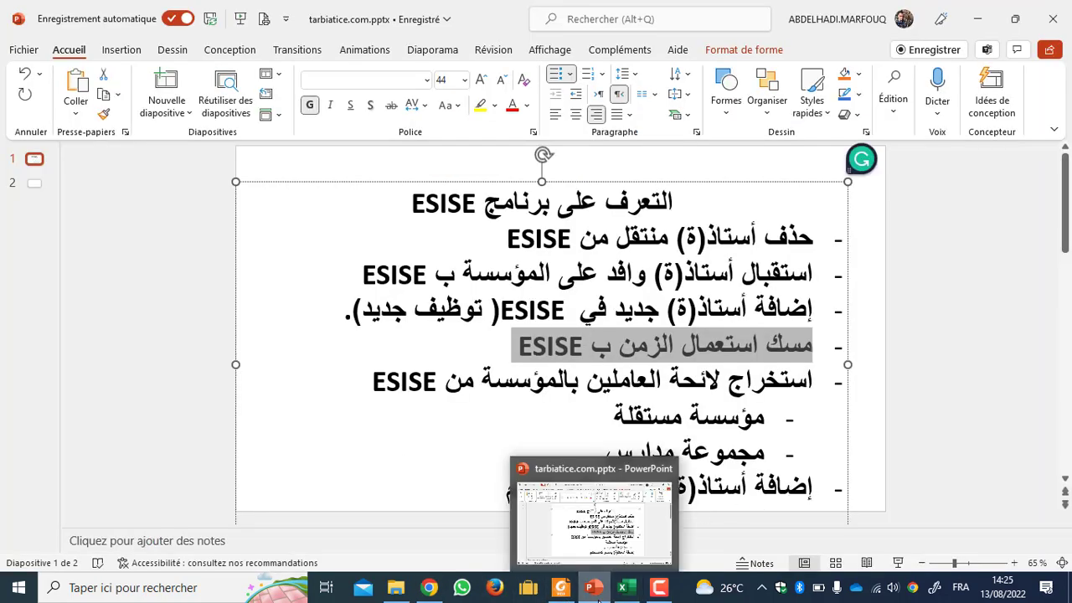
left_click(597, 594)
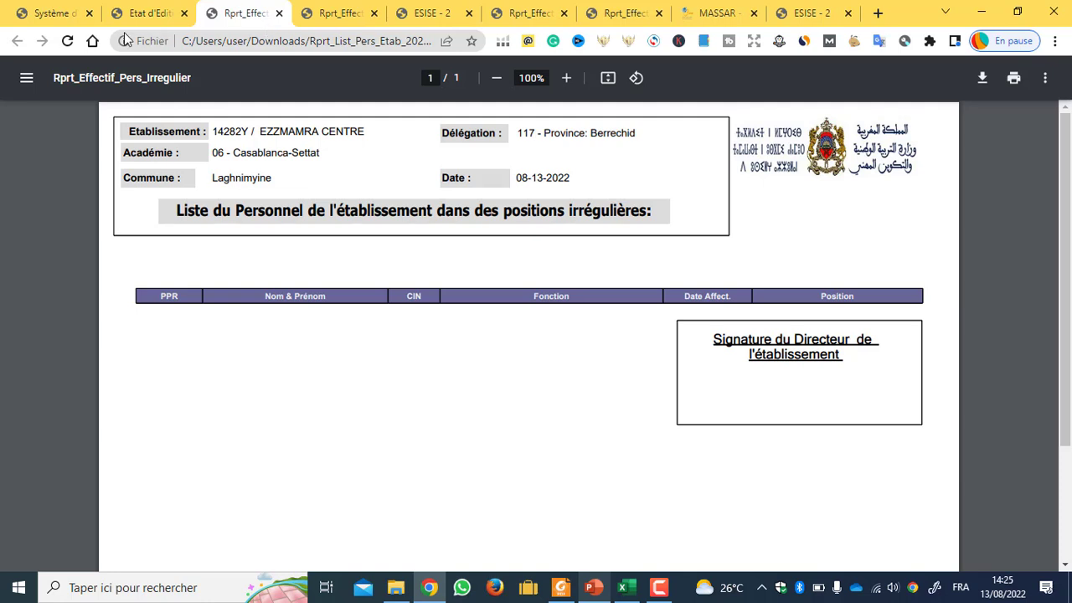
left_click(717, 12)
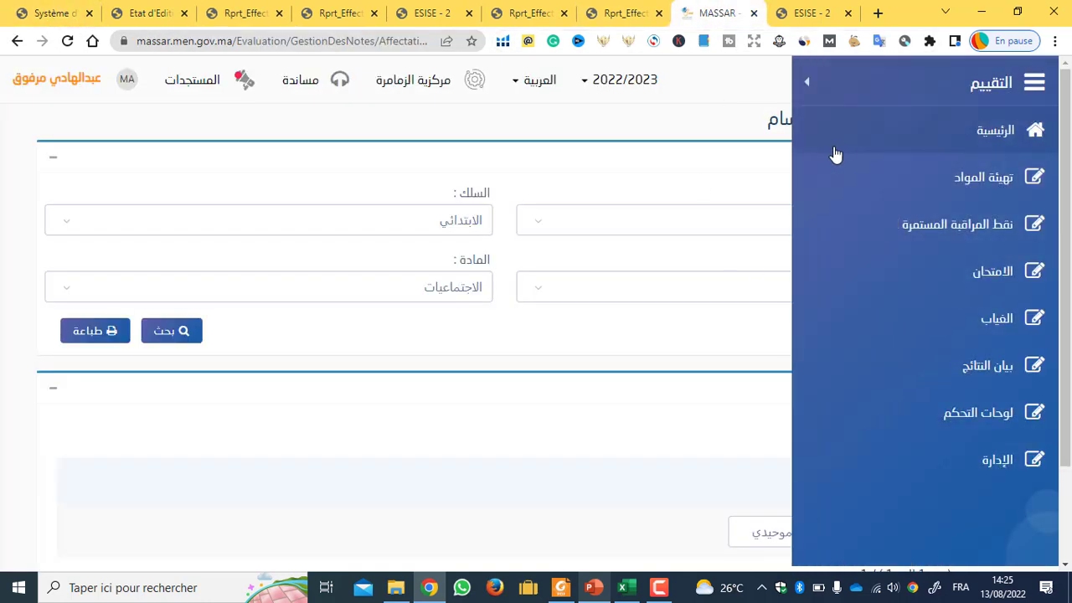
Step: Look at the الإدارة options of the التقييم module, and switch MASSAR to the الدخول المدرسي module
mouse_move(1027, 141)
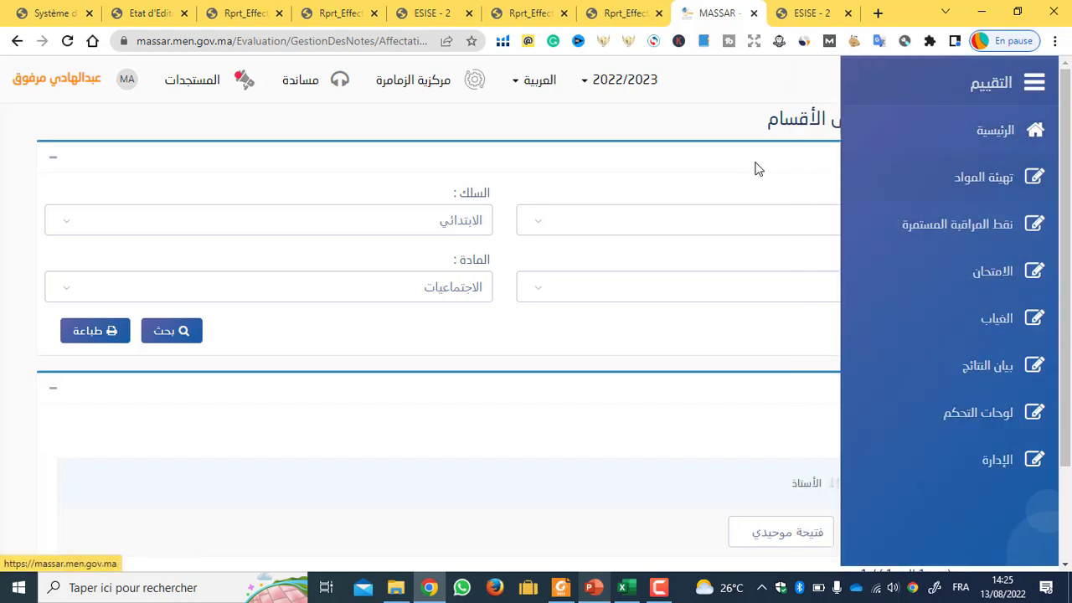
mouse_move(1045, 410)
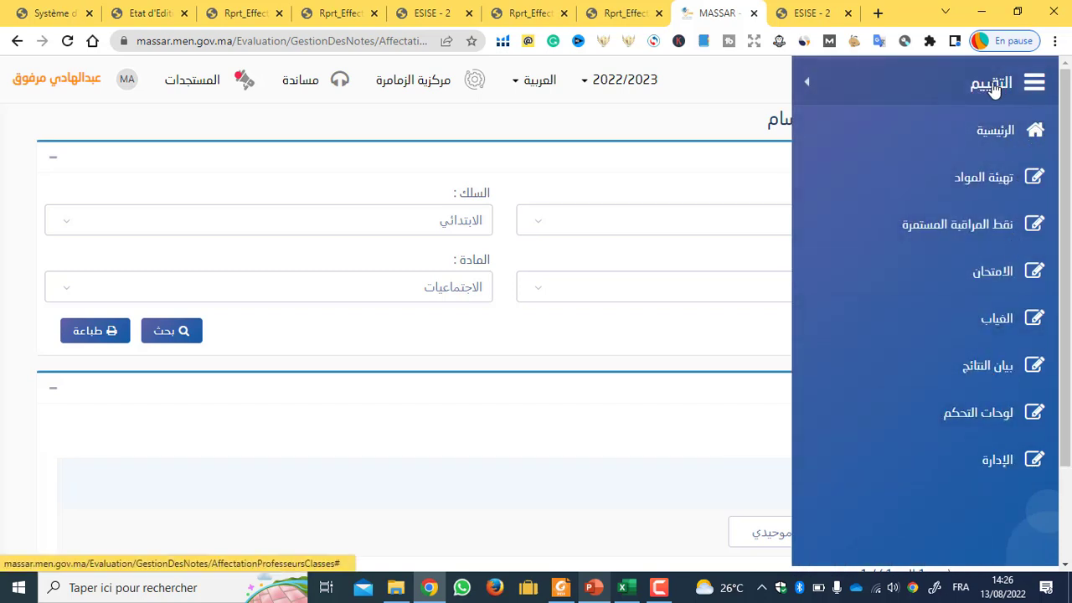
left_click(998, 463)
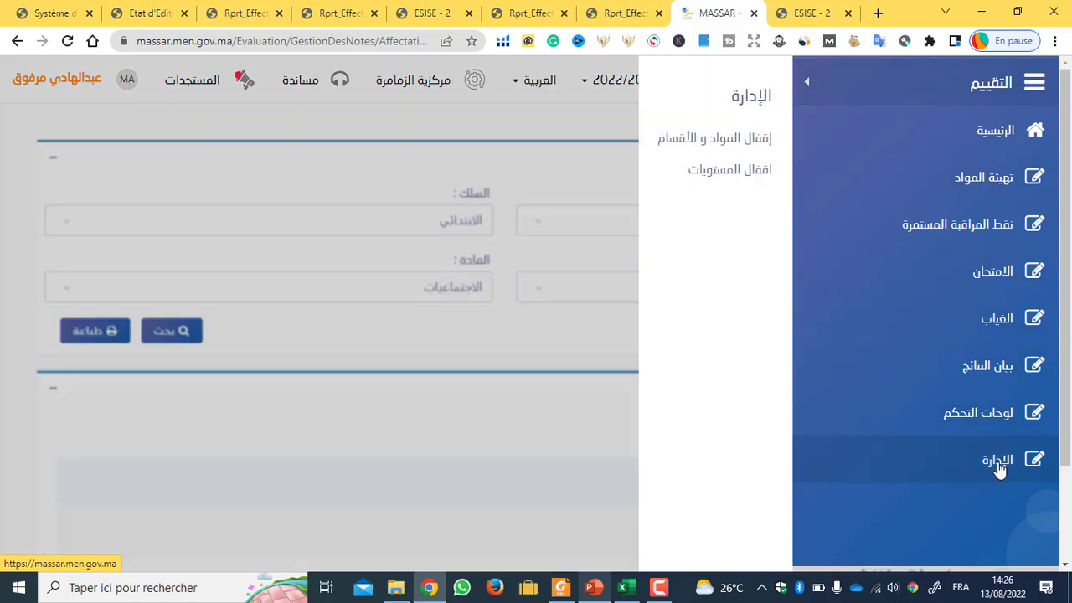
left_click(1000, 82)
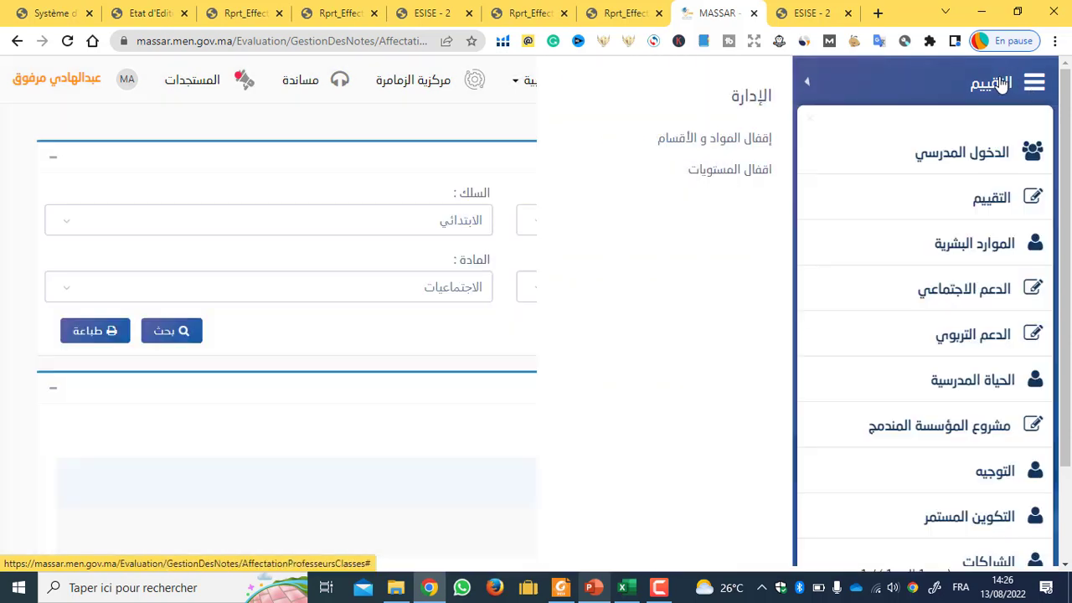
left_click(985, 156)
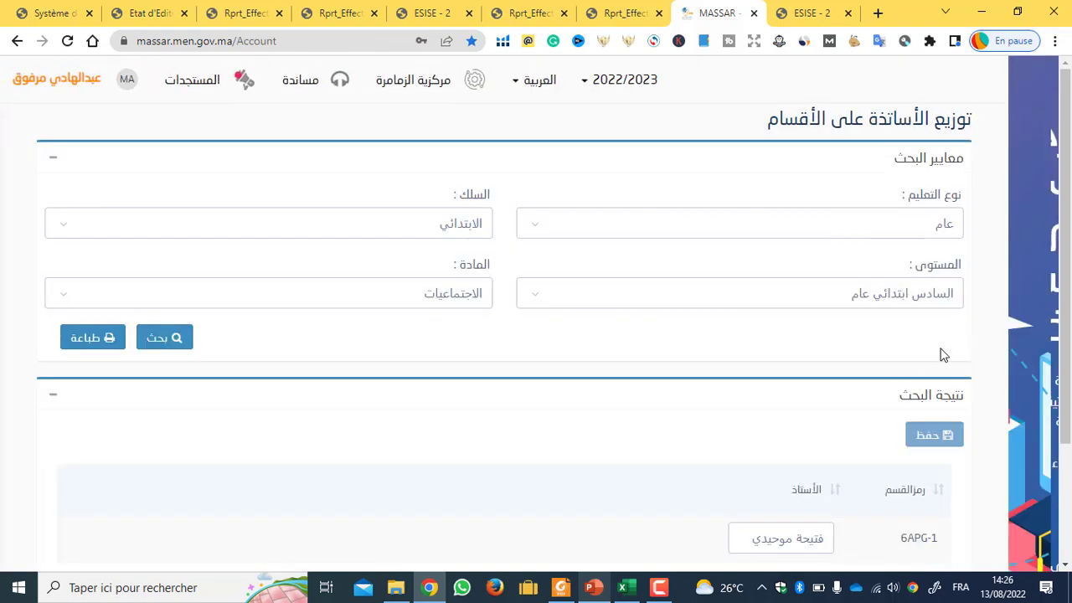
Step: Reload the MASSAR login page and log in with the saved username and password
left_click(67, 40)
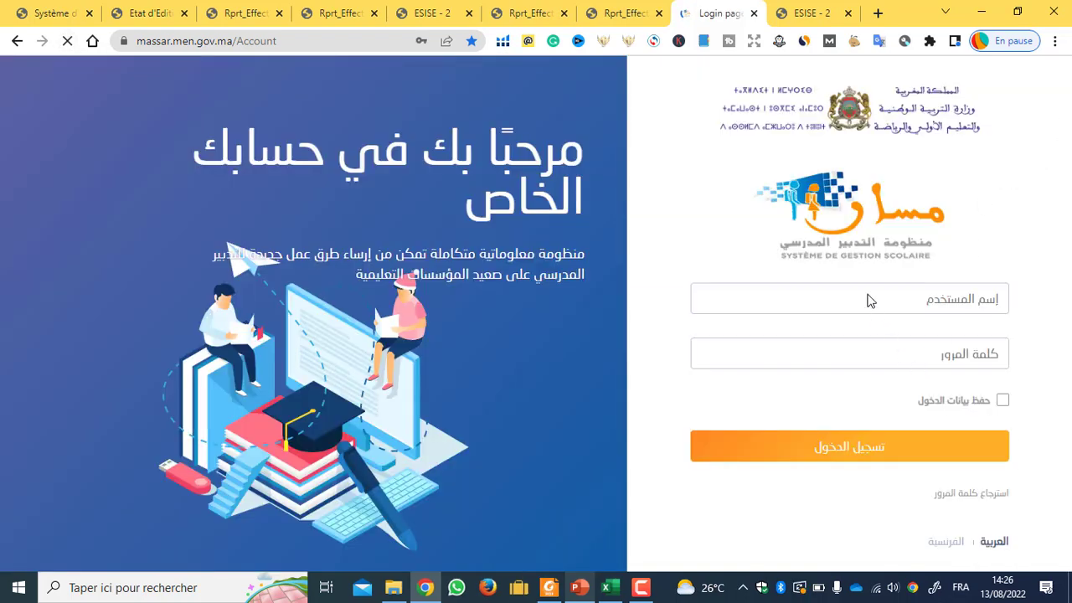
left_click(856, 307)
key("Down")
key("Return")
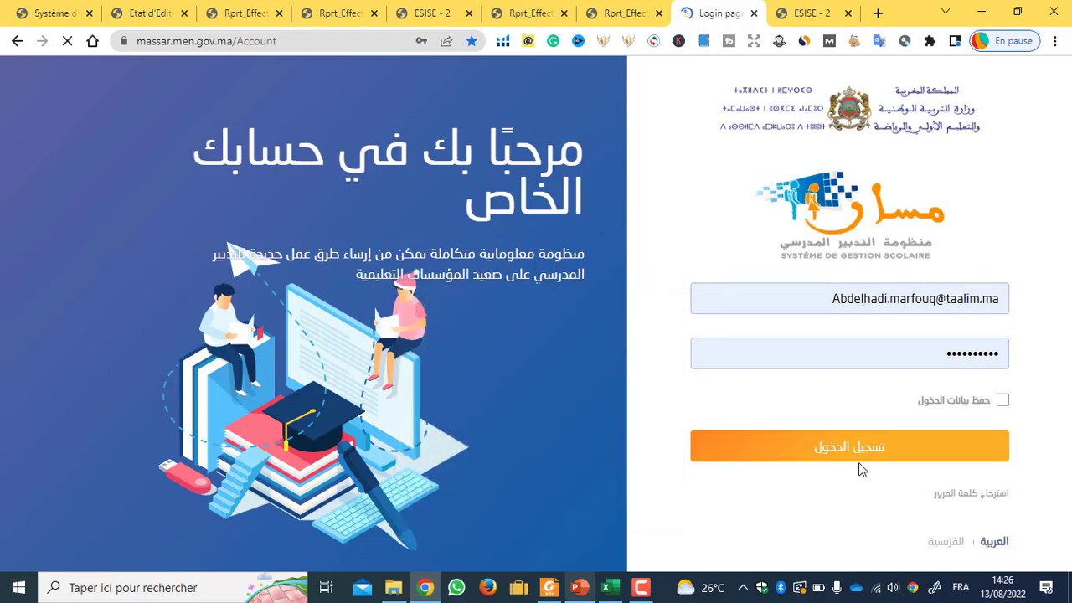
left_click(854, 456)
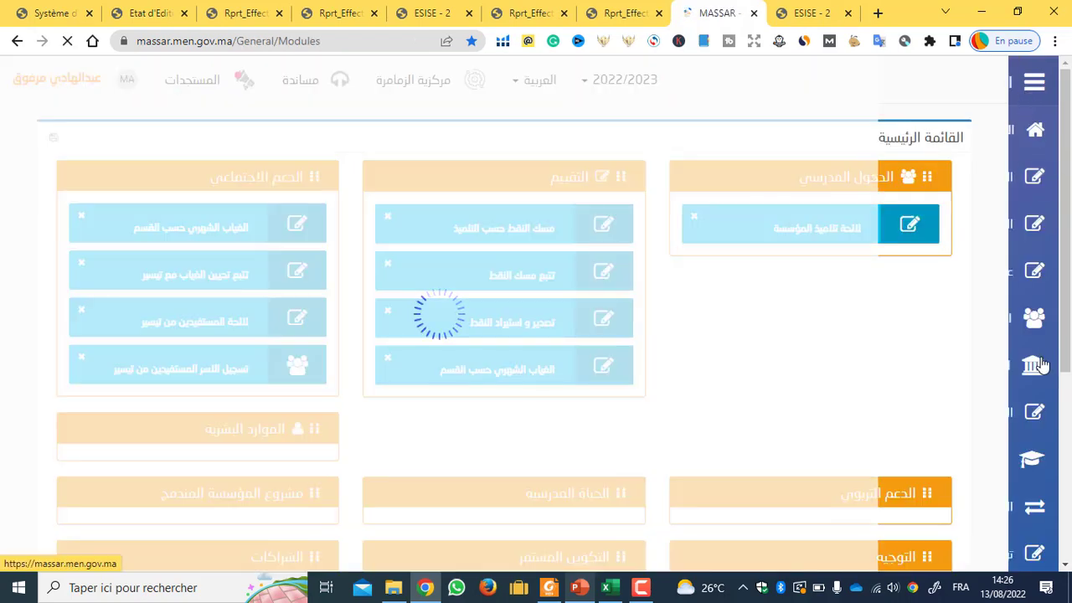
Step: Open the teachers' password reset page, إعادة تهيئة كلمة المرور المدرسين, under الإدارة
mouse_move(1032, 361)
scroll(1032, 360, "down", 3)
scroll(1032, 360, "down", 2)
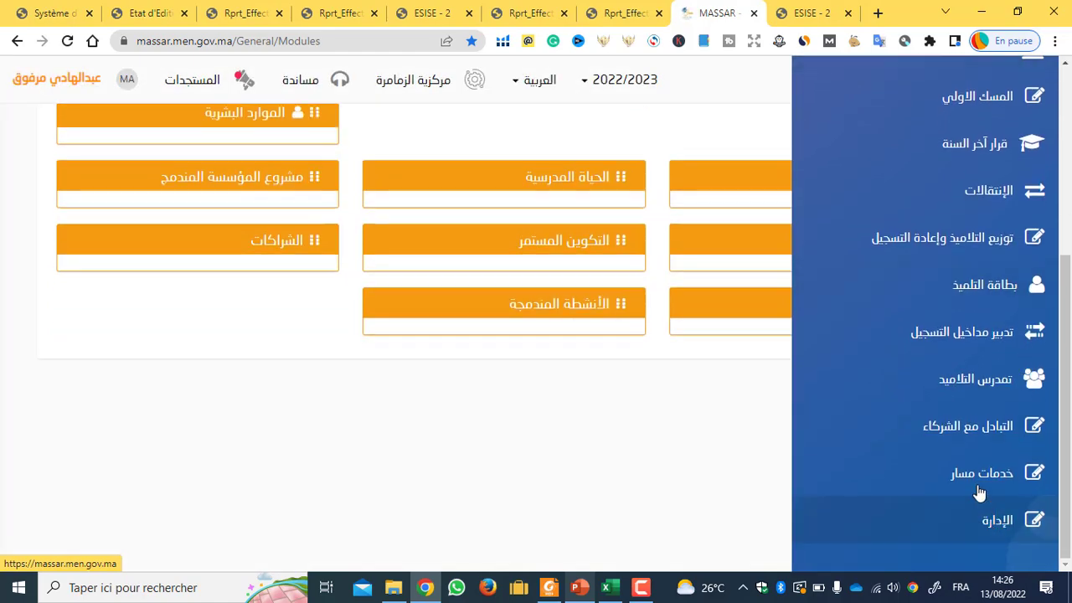
left_click(996, 522)
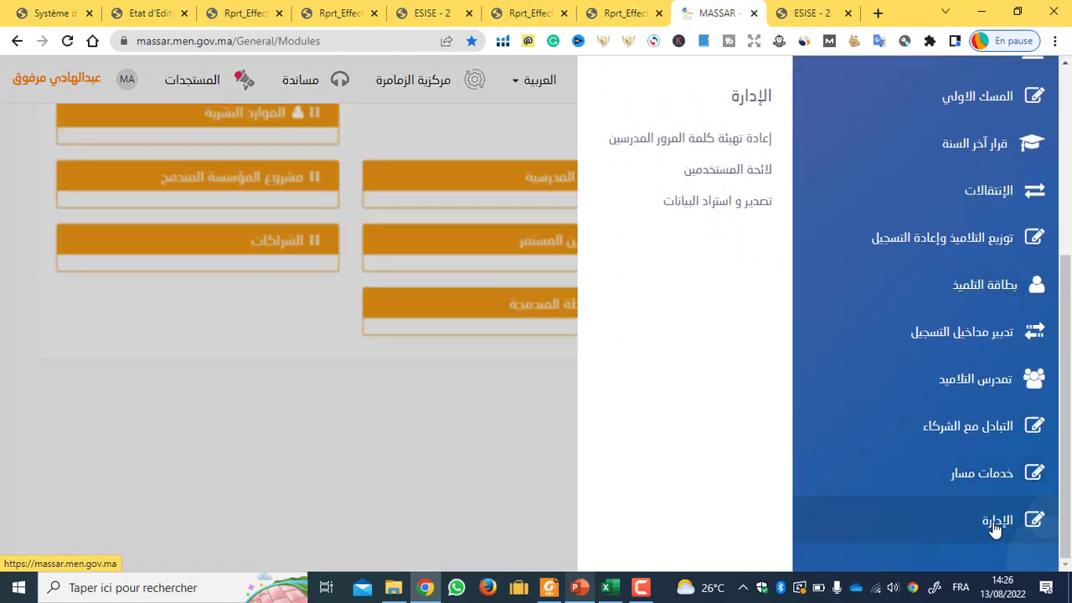
left_click(675, 145)
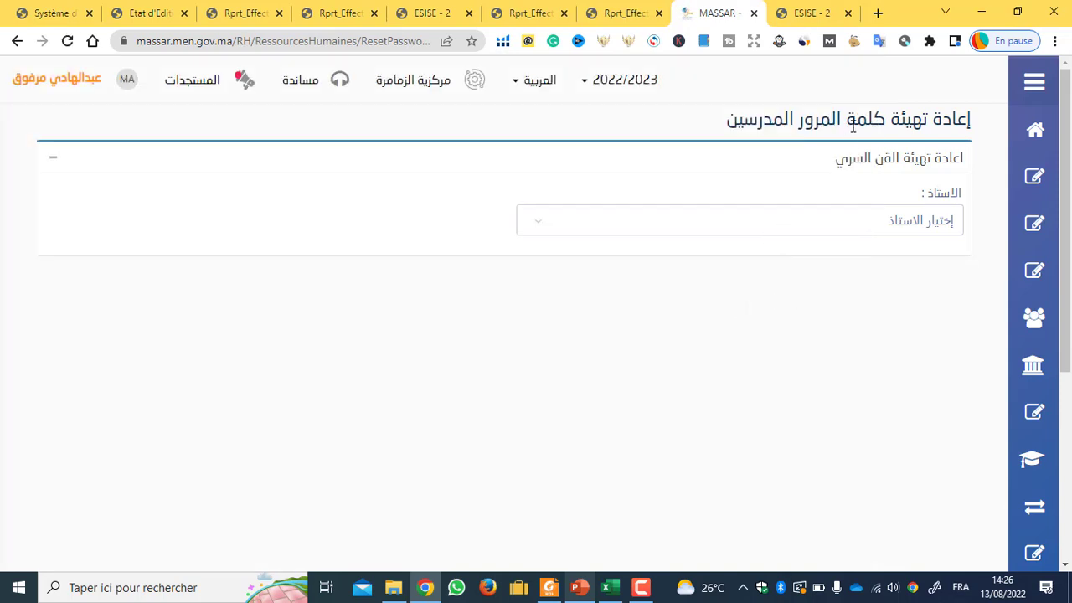
Step: Choose a teacher under الاستاذ and highlight the teacher's code in the القن السري field
left_click(853, 223)
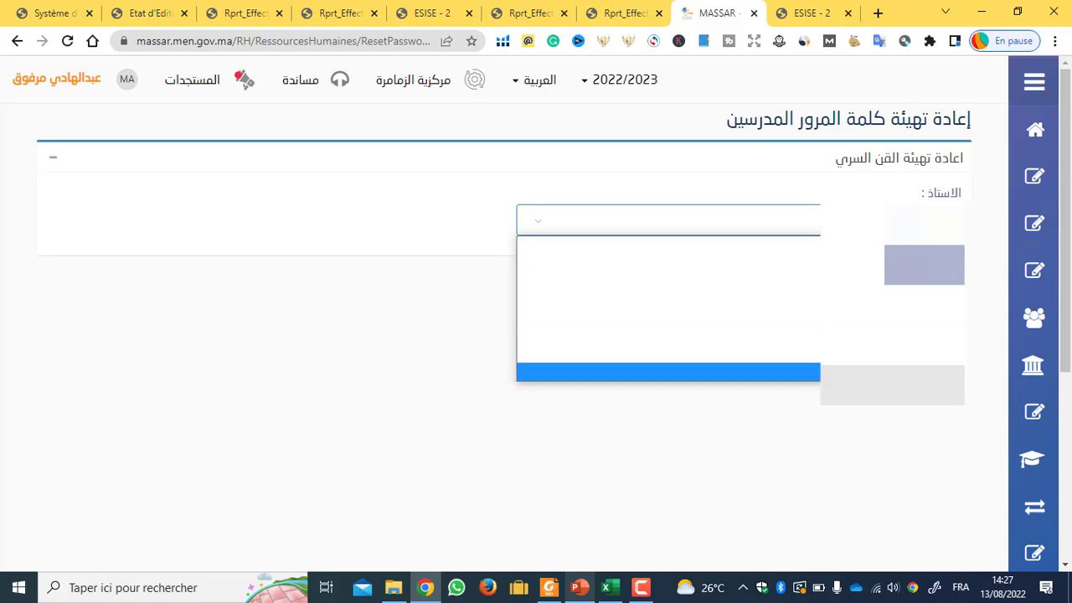
key("Up")
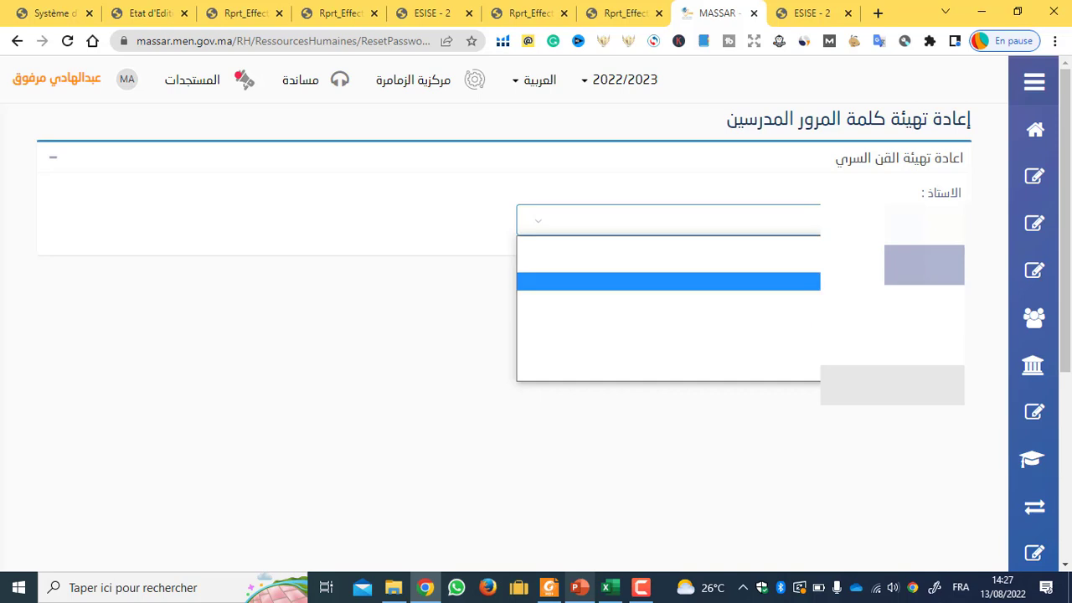
key("Down")
key("Down")
key("Return")
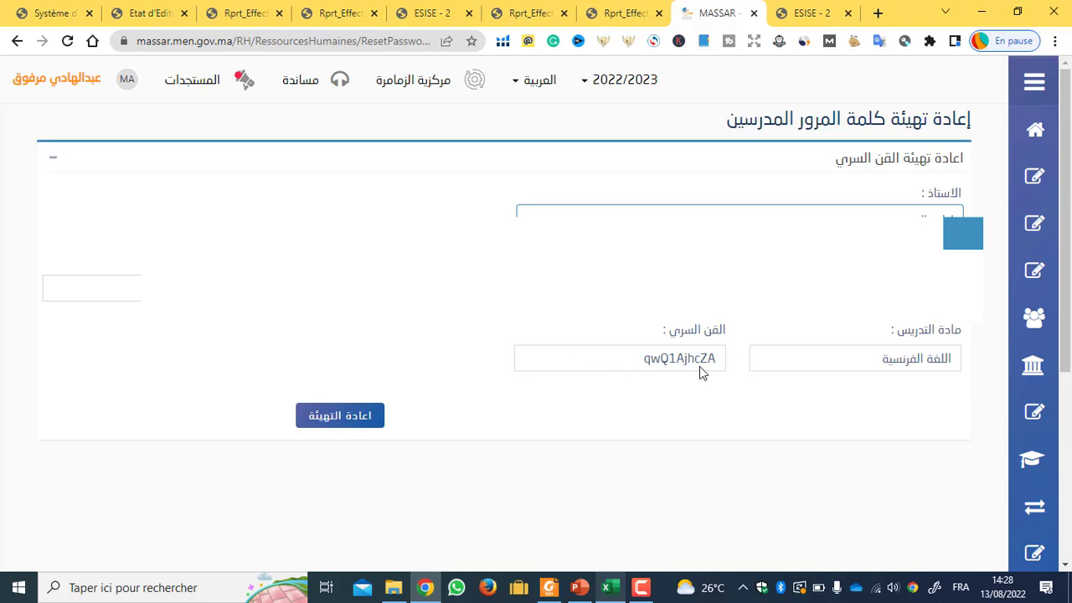
left_click_drag(634, 361, 729, 362)
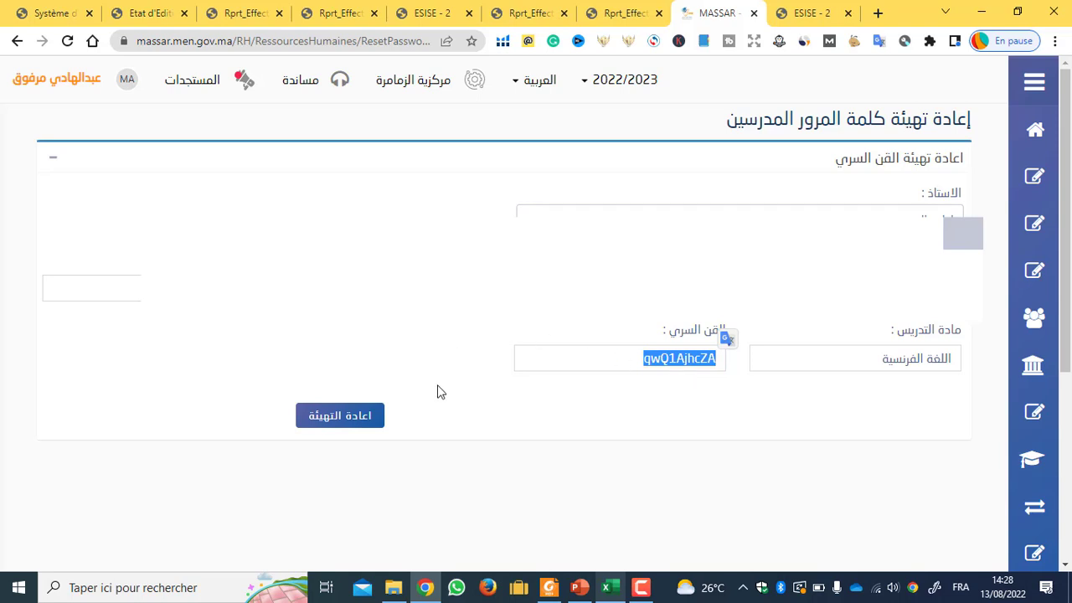
Step: Open the users list, لائحة المستخدمين, under الإدارة in the الدخول المدرسي module
mouse_move(1038, 238)
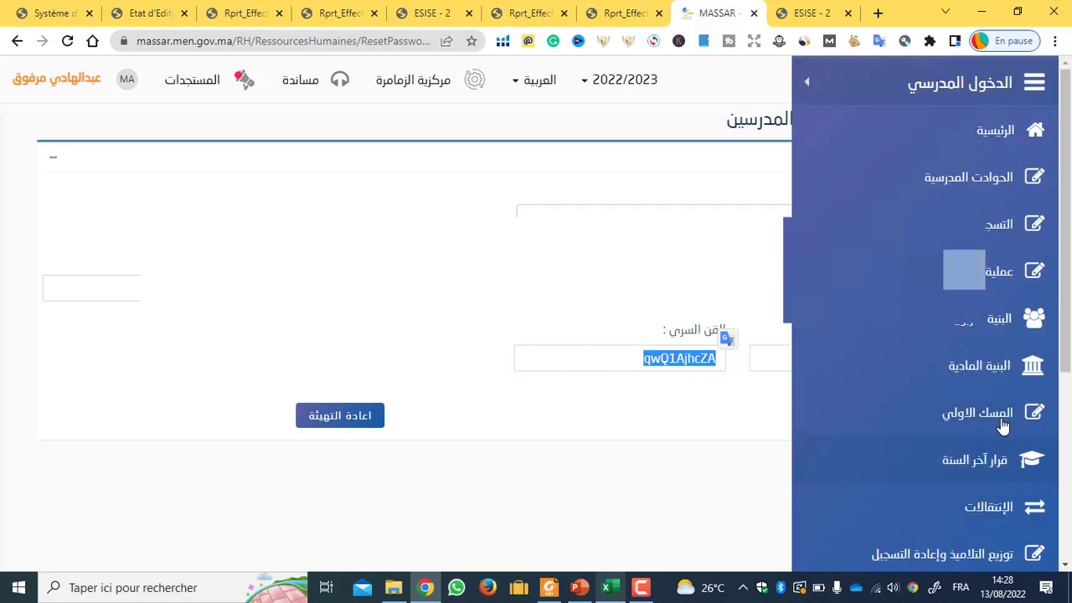
scroll(944, 453, "down", 2)
scroll(944, 453, "down", 2)
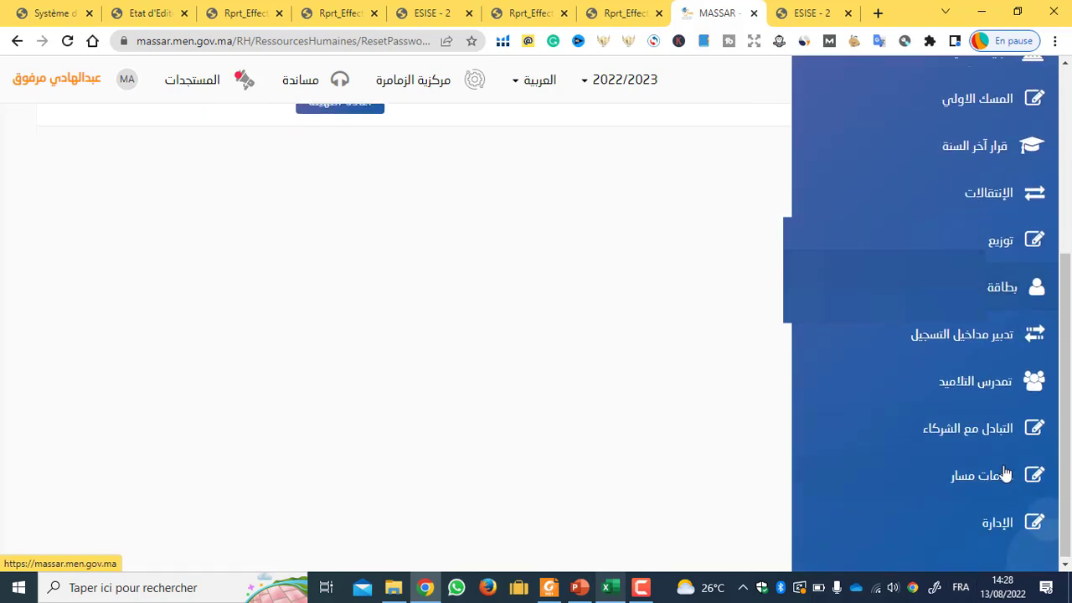
left_click(993, 521)
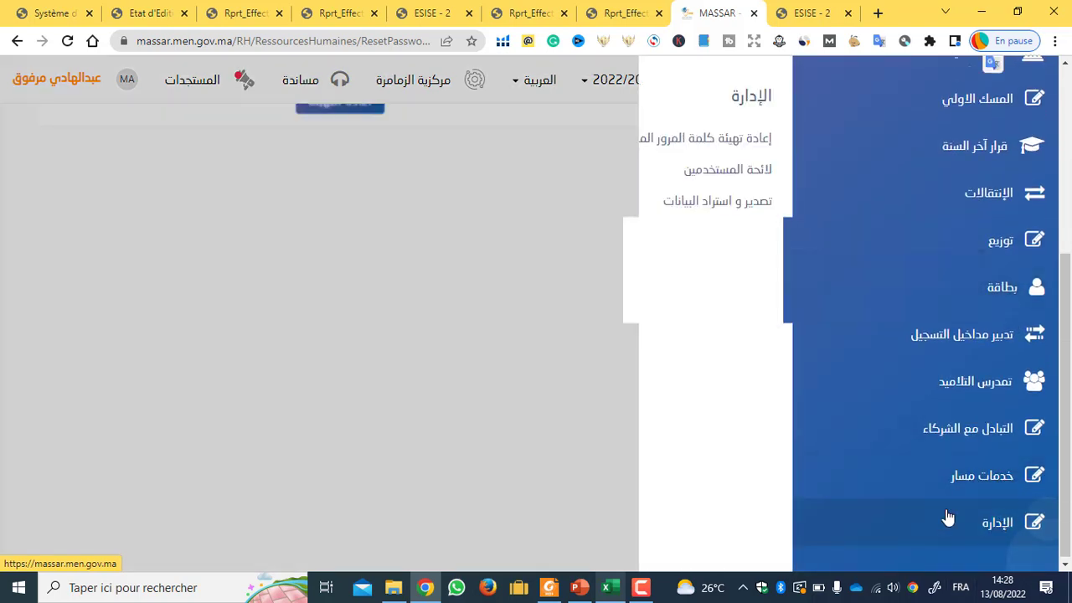
left_click(740, 175)
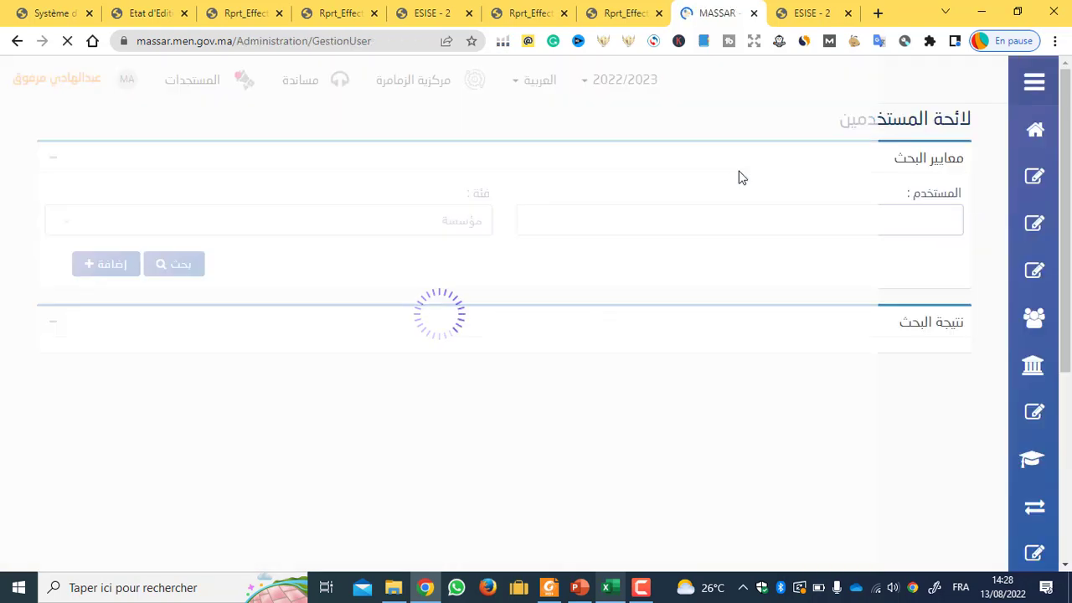
Step: Search for the users in the مؤسسة category and open the first listed user's record for editing
left_click(699, 218)
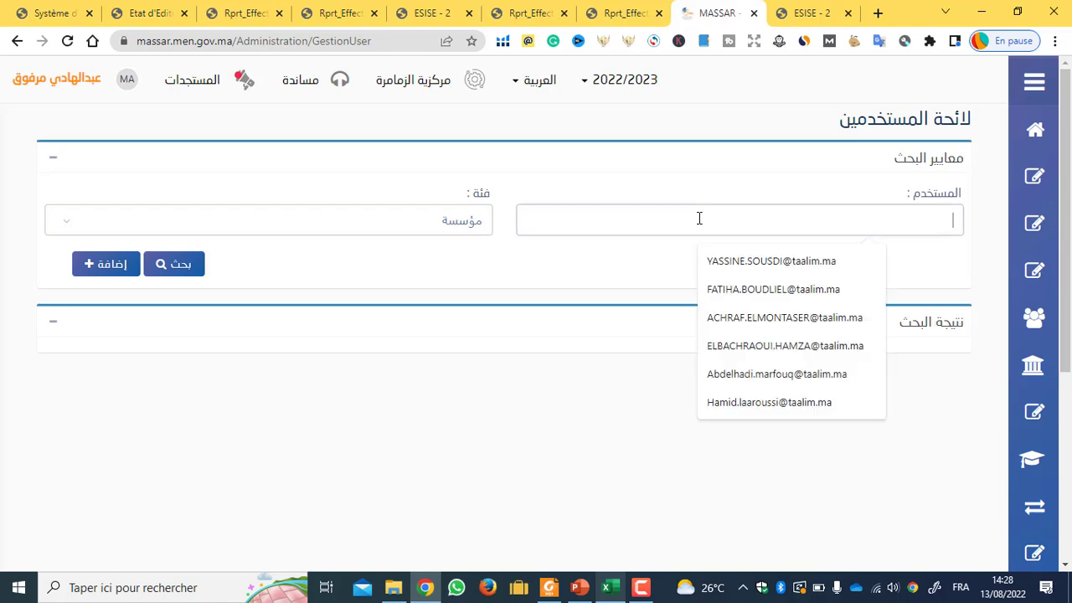
left_click(622, 282)
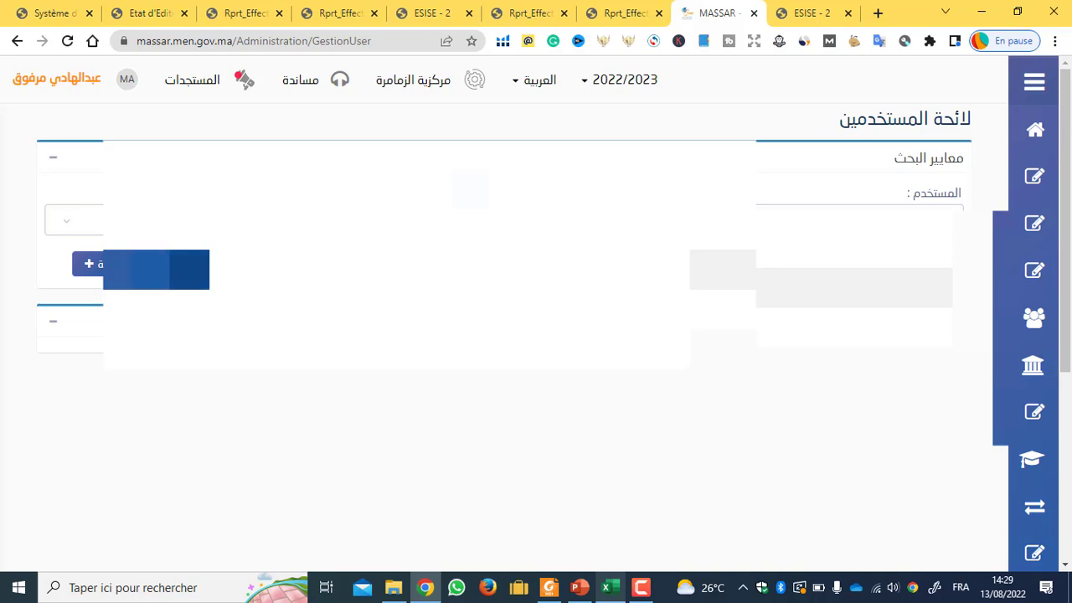
scroll(770, 510, "down", 3)
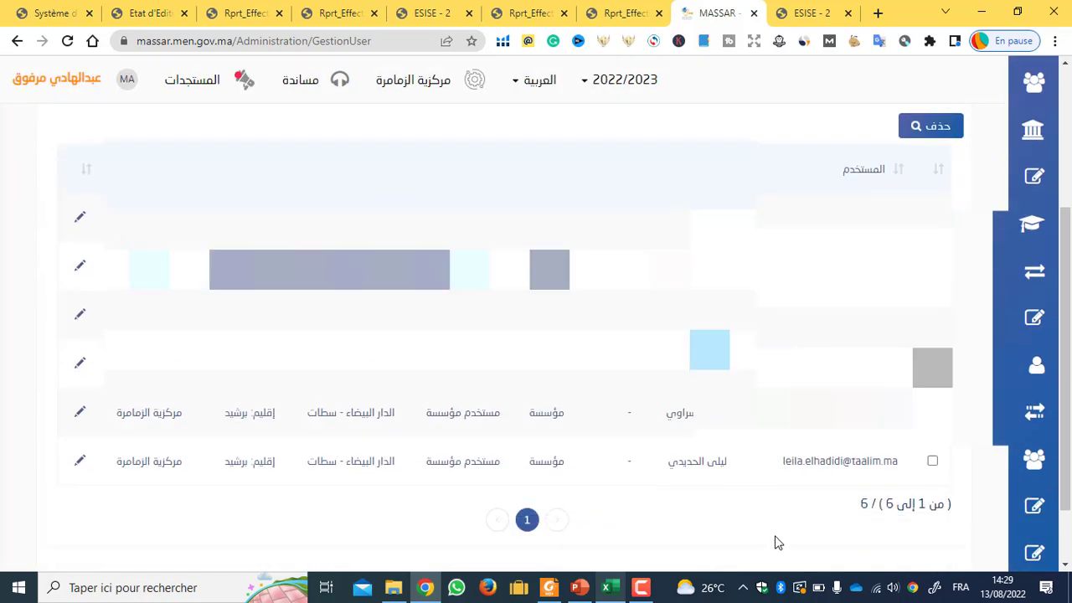
left_click(81, 223)
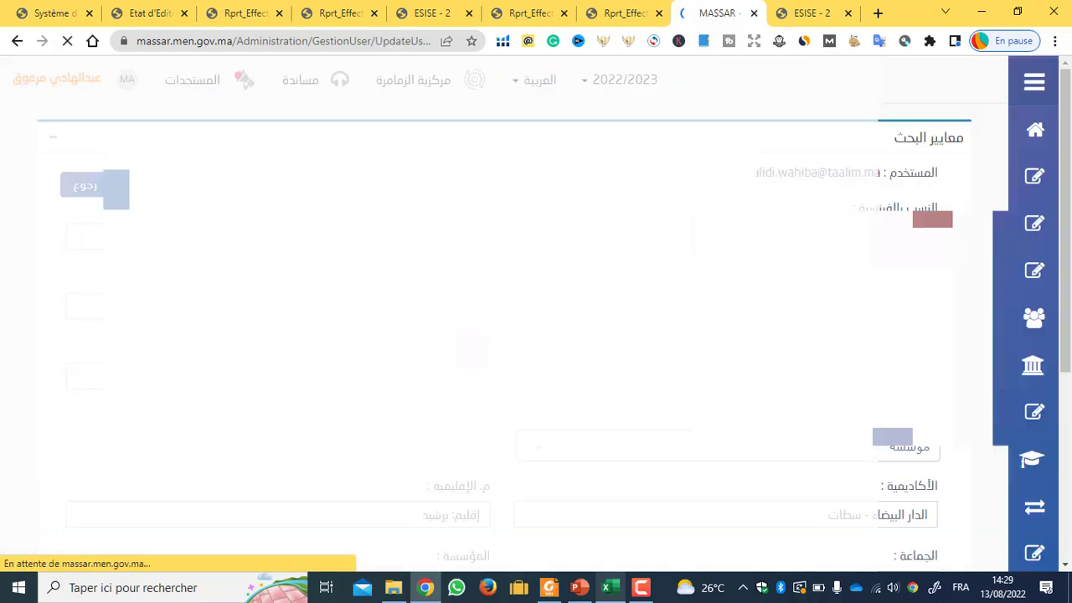
Step: Set the account type, نوع الحساب, to أستاذ in the user's record and save the change
scroll(502, 335, "down", 1)
scroll(502, 335, "down", 5)
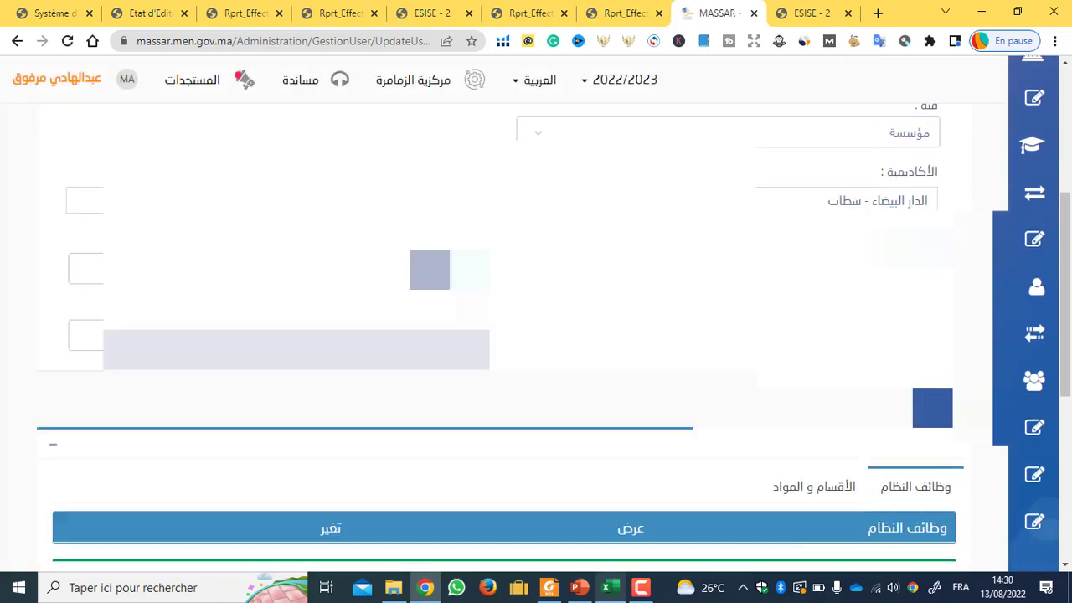
scroll(444, 417, "up", 1)
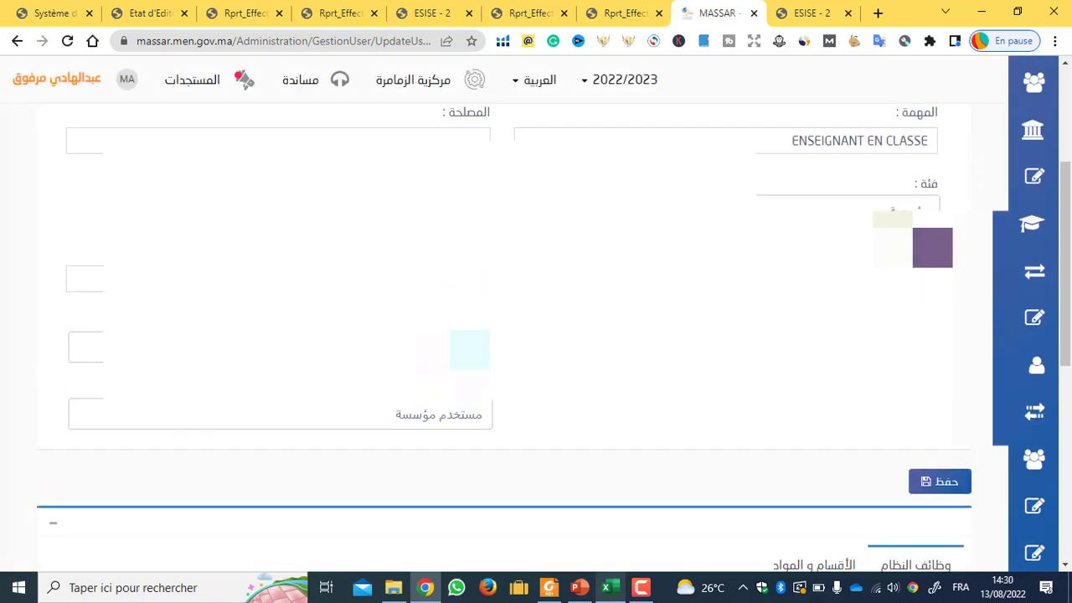
left_click(450, 419)
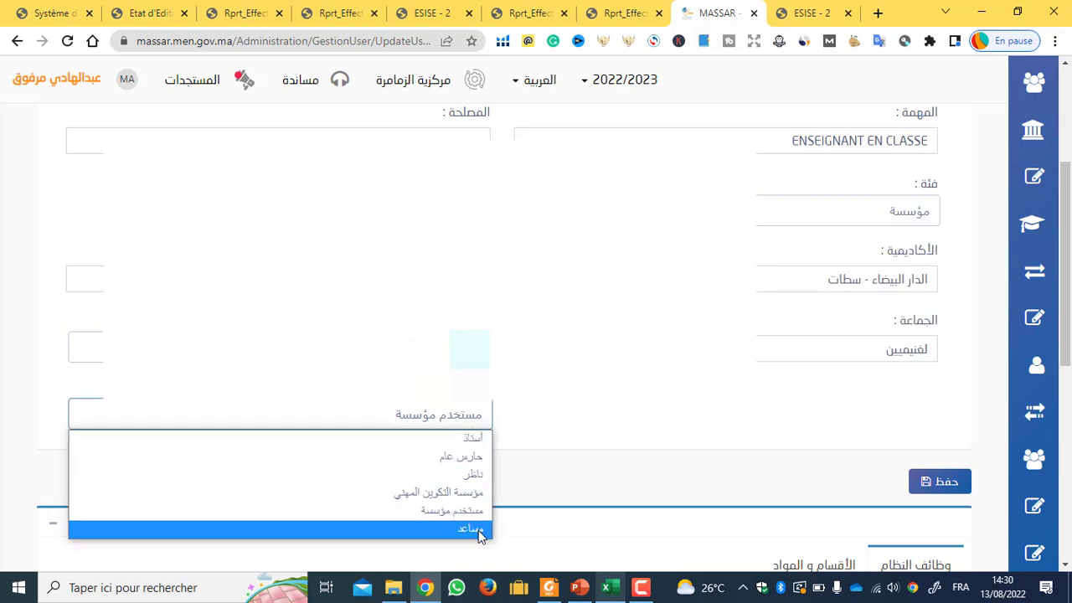
left_click(472, 439)
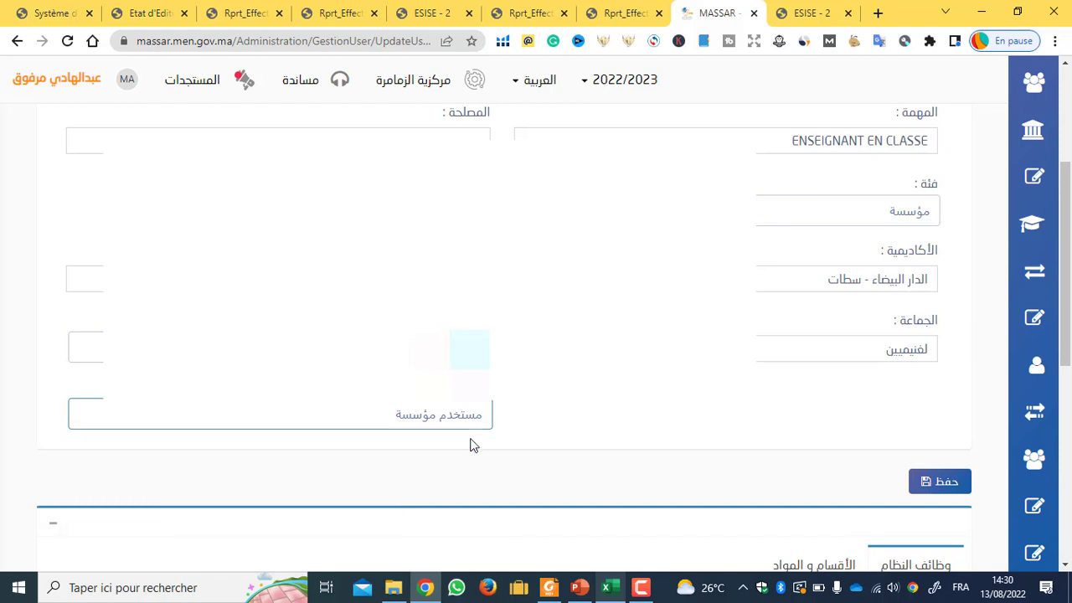
left_click(947, 476)
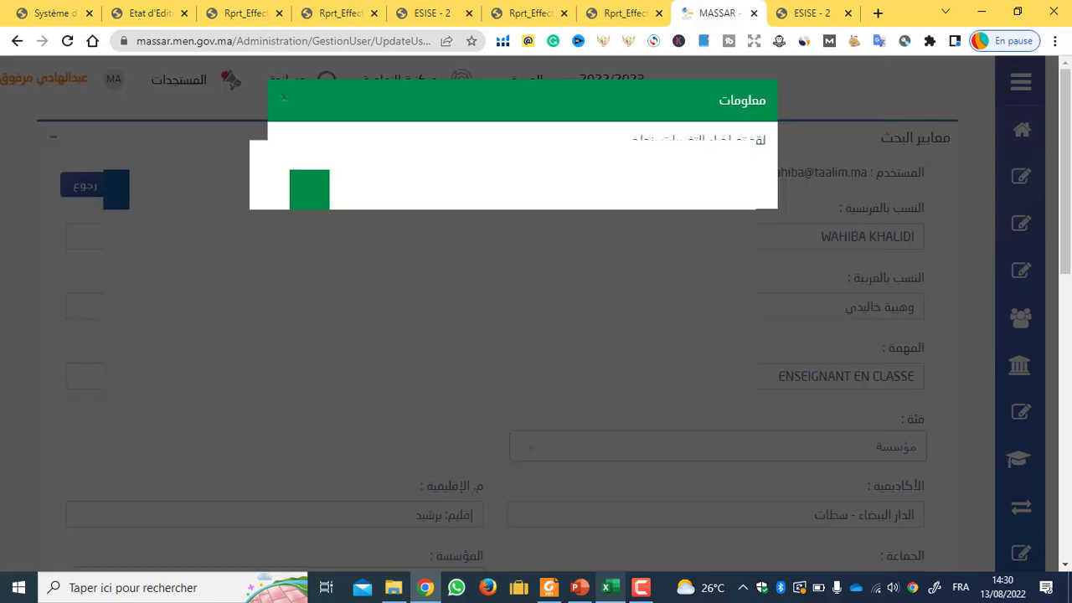
Step: Examine which الدخول المدرسي and التقييم functions the account may view or change under وظائف النظام
scroll(783, 407, "down", 5)
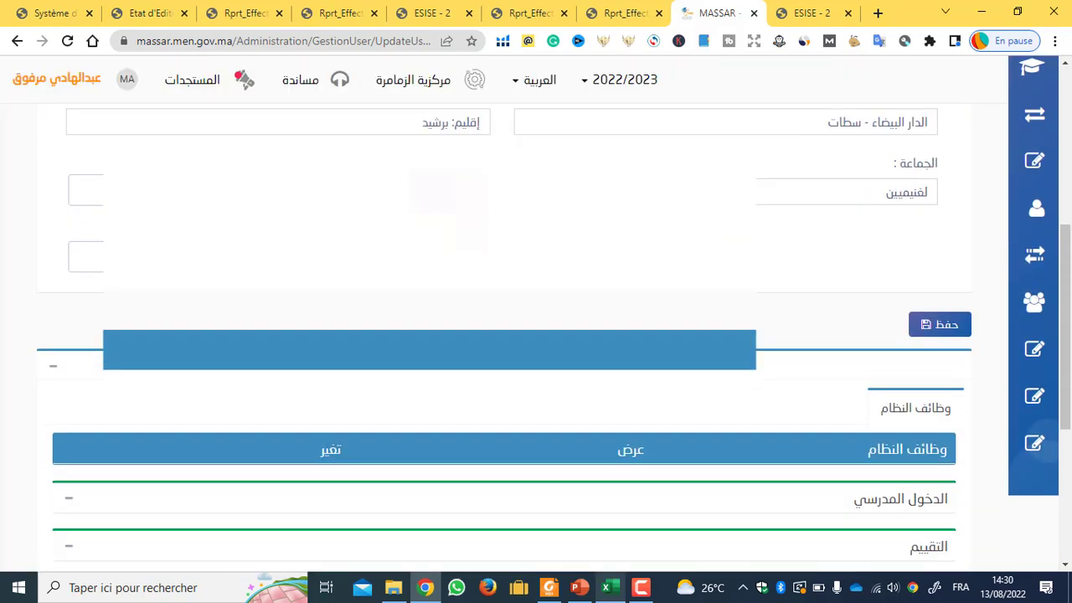
scroll(784, 408, "down", 2)
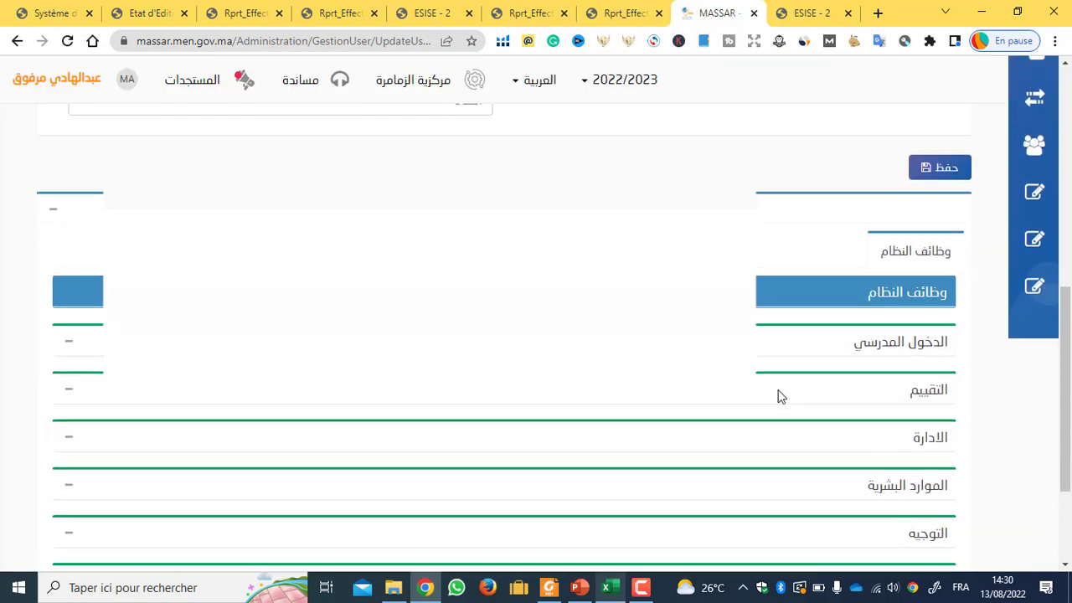
left_click(70, 343)
scroll(909, 364, "down", 2)
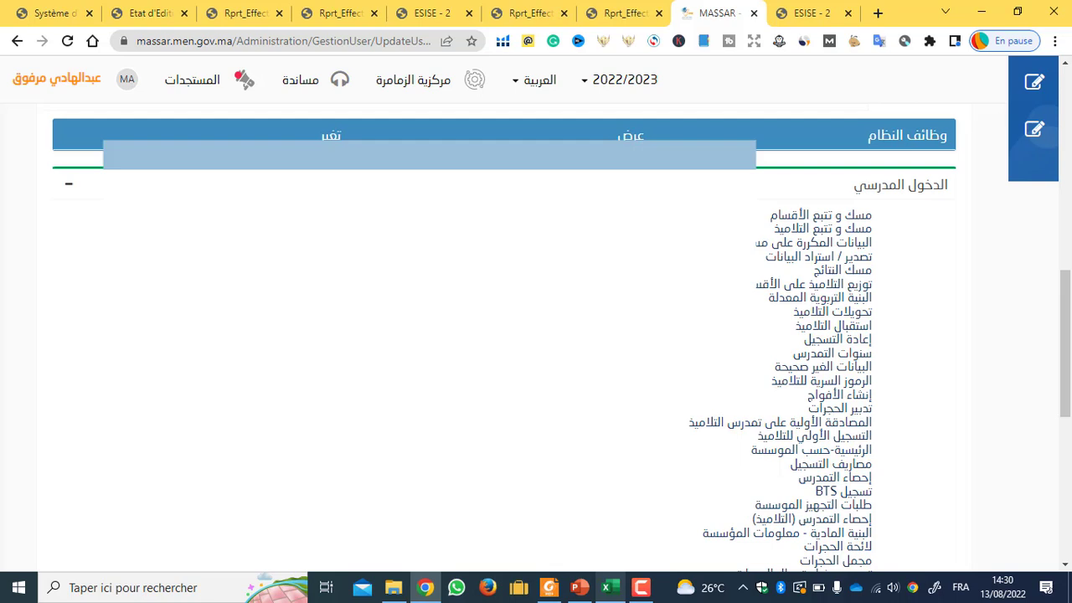
scroll(193, 460, "down", 5)
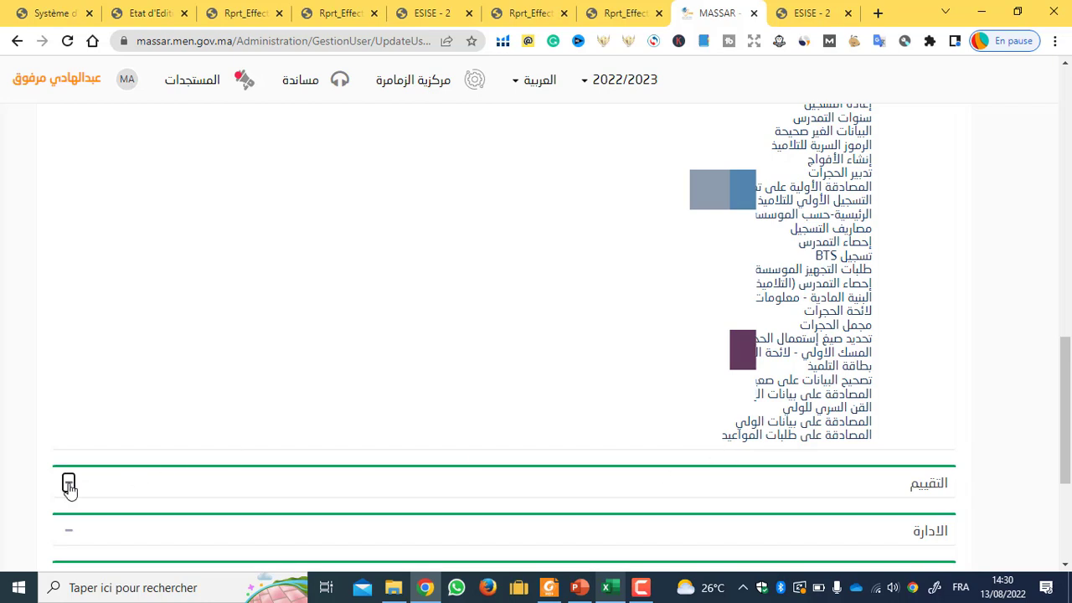
left_click(68, 483)
scroll(764, 375, "down", 5)
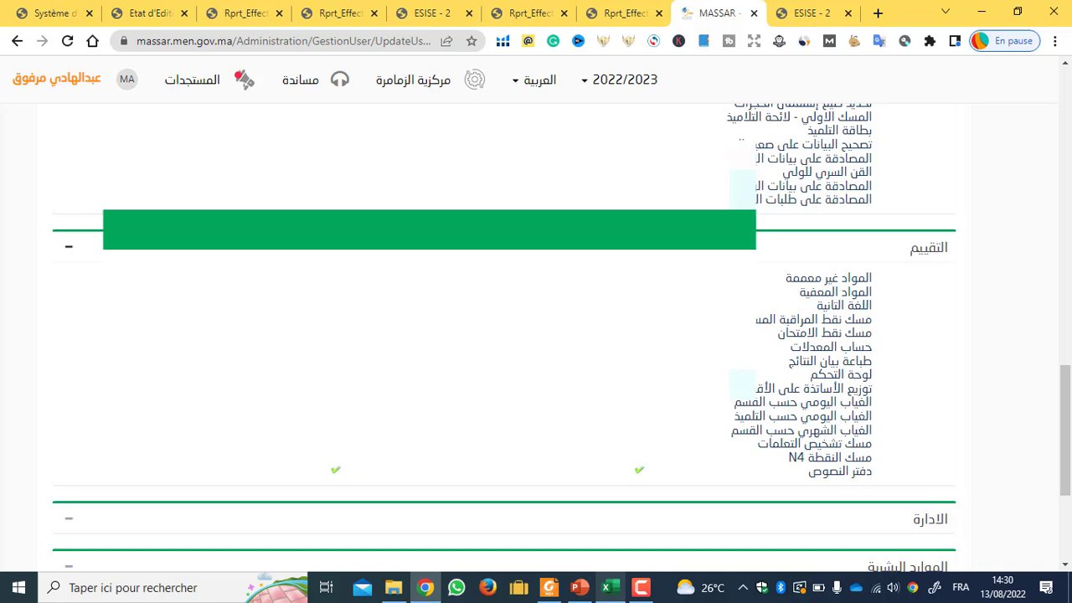
left_click(639, 469)
Step: Examine the account's functions under الإدارة, الموارد البشرية, التوجيه, الدعم الاجتماعي والتربوي and Projet Etablissement Intégré
left_click(69, 361)
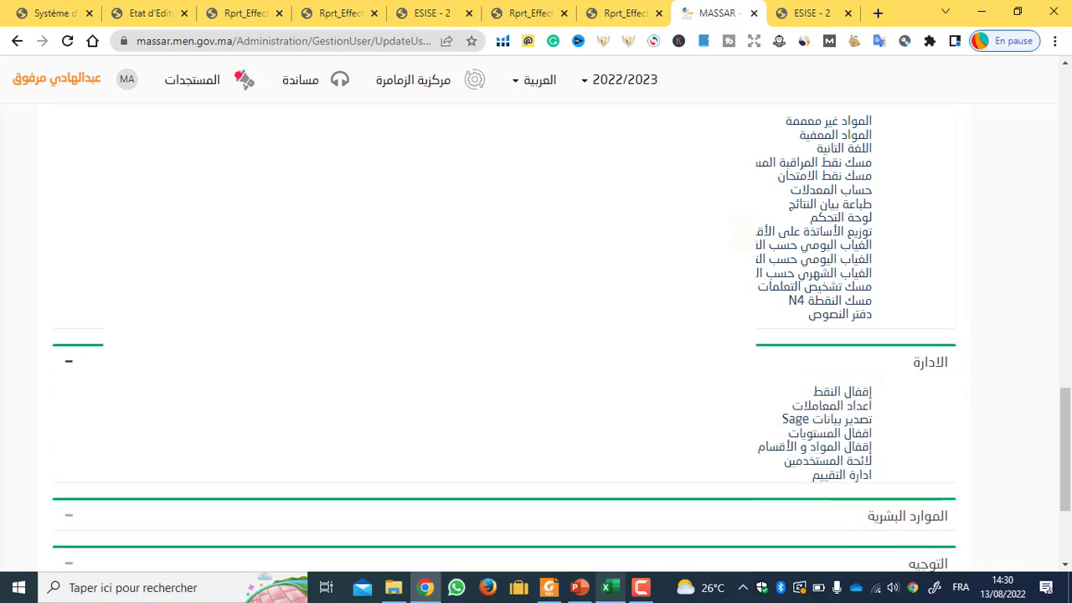
left_click(72, 217)
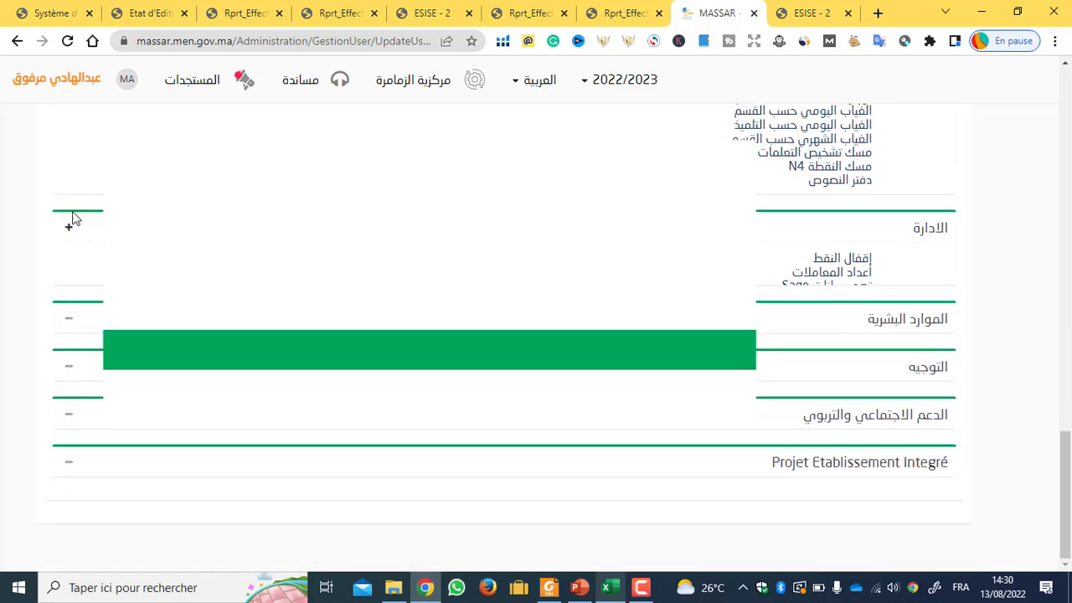
left_click(70, 324)
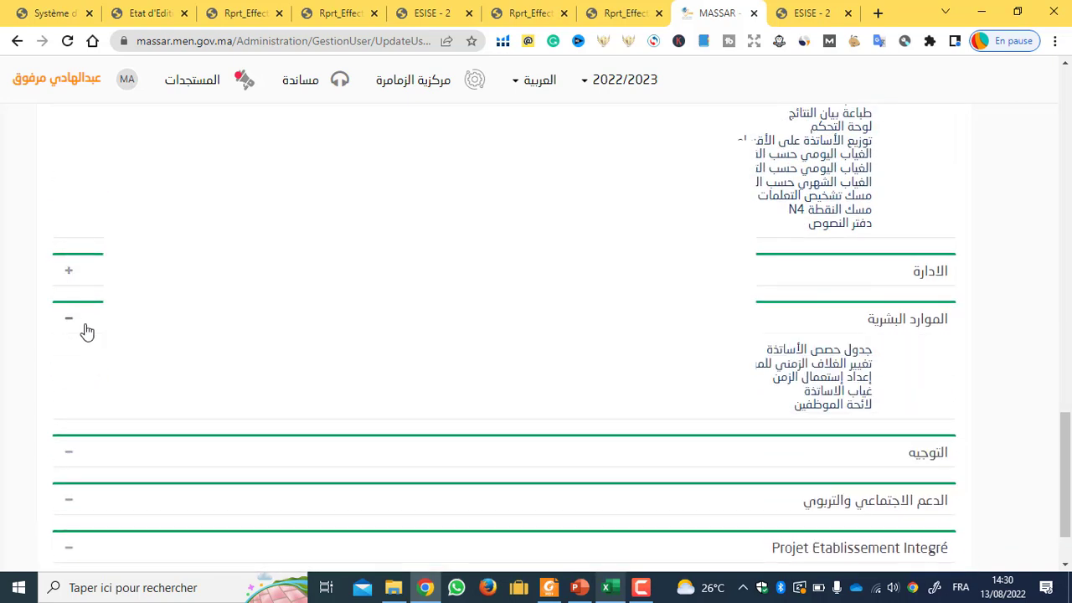
left_click(67, 318)
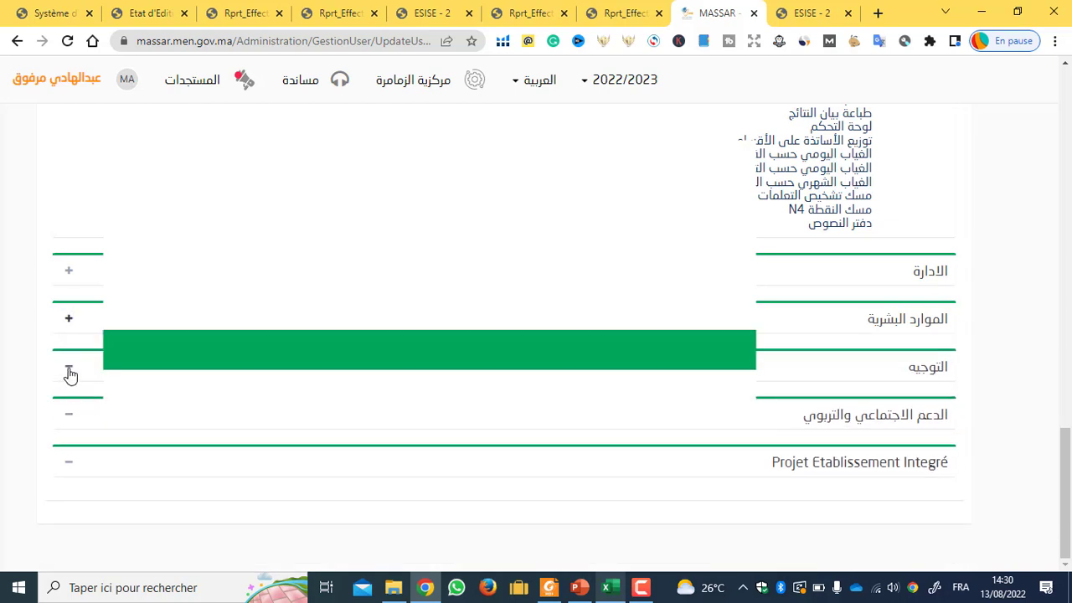
left_click(71, 375)
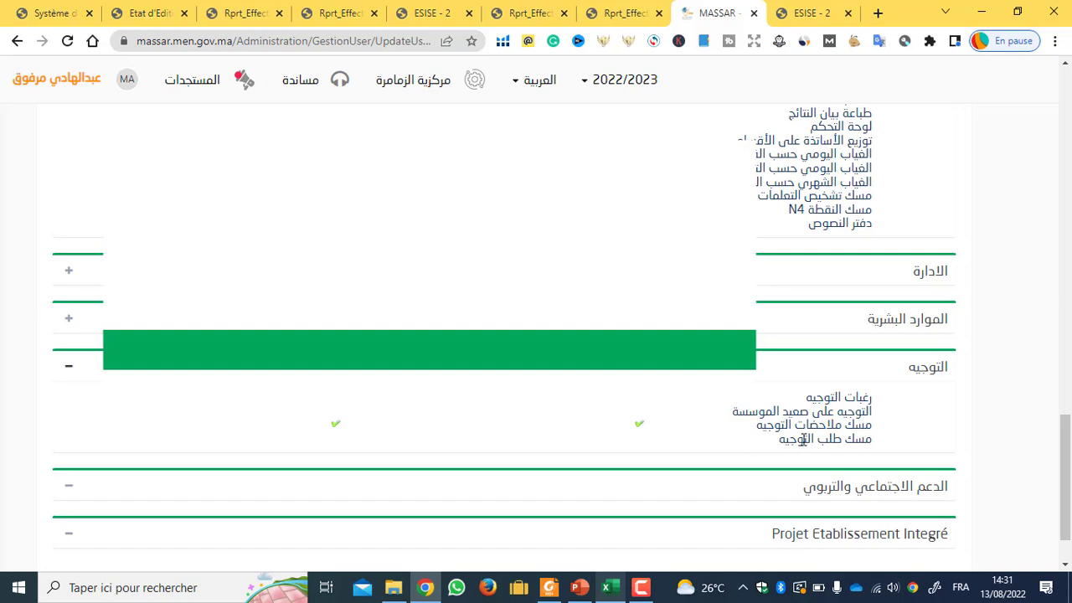
left_click(67, 366)
left_click(69, 415)
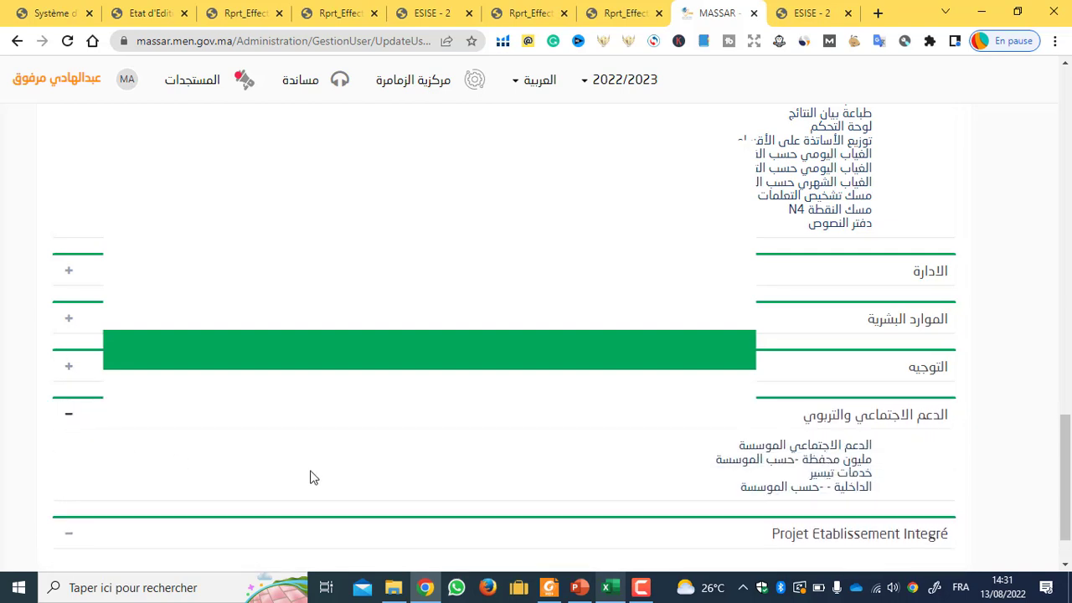
scroll(155, 480, "down", 1)
left_click(72, 466)
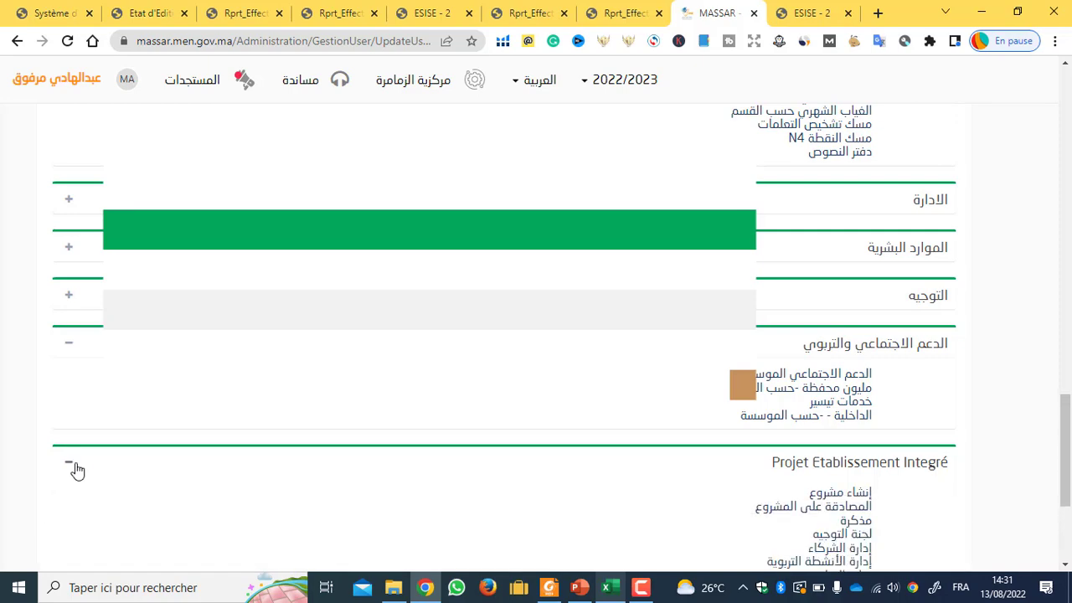
scroll(232, 471, "down", 2)
scroll(256, 455, "down", 1)
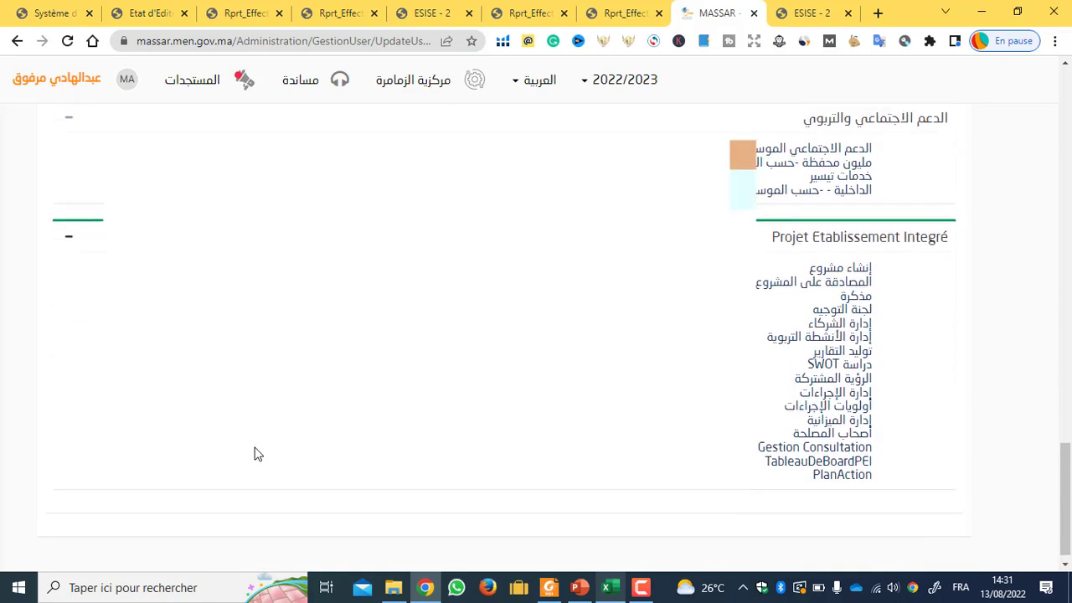
Step: Set the account type to مساعد and review the view and change permissions offered for the الدخول المدرسي functions
scroll(256, 454, "up", 8)
scroll(262, 417, "up", 10)
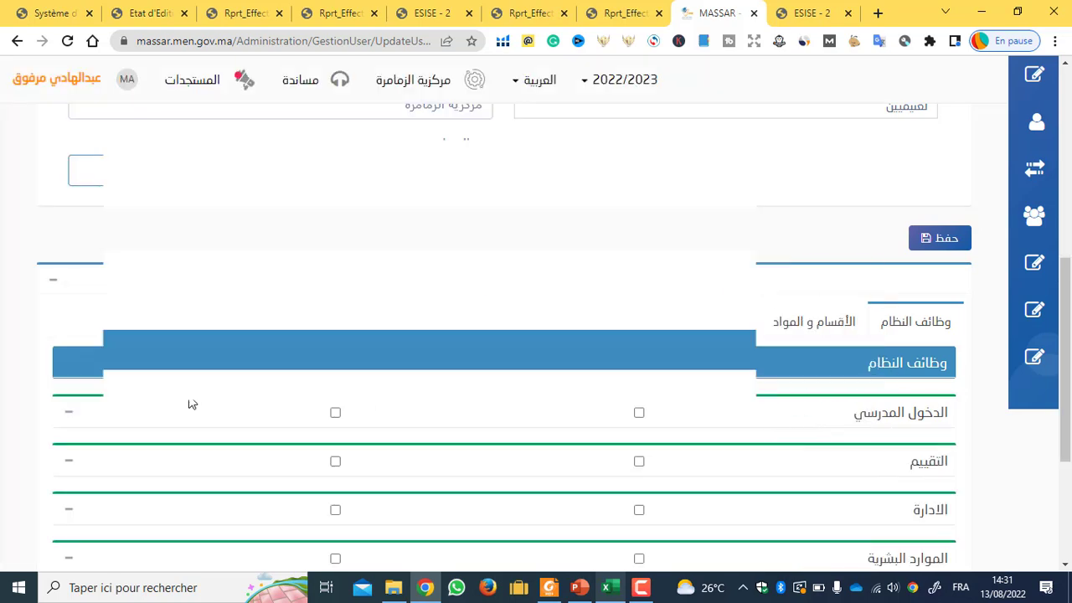
left_click(71, 414)
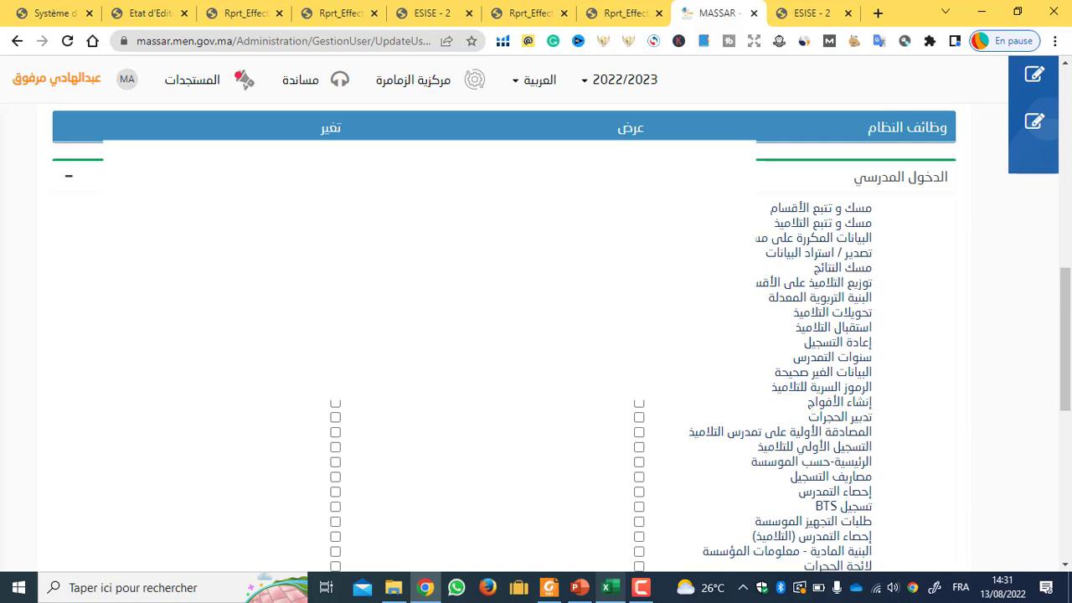
scroll(770, 366, "down", 1)
scroll(770, 343, "down", 1)
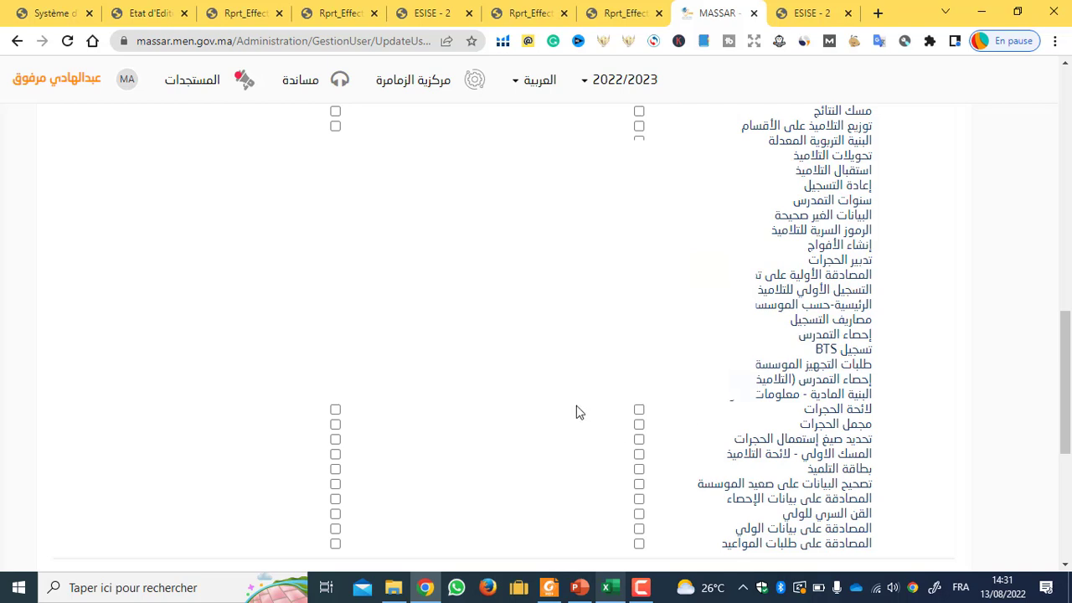
scroll(576, 412, "down", 3)
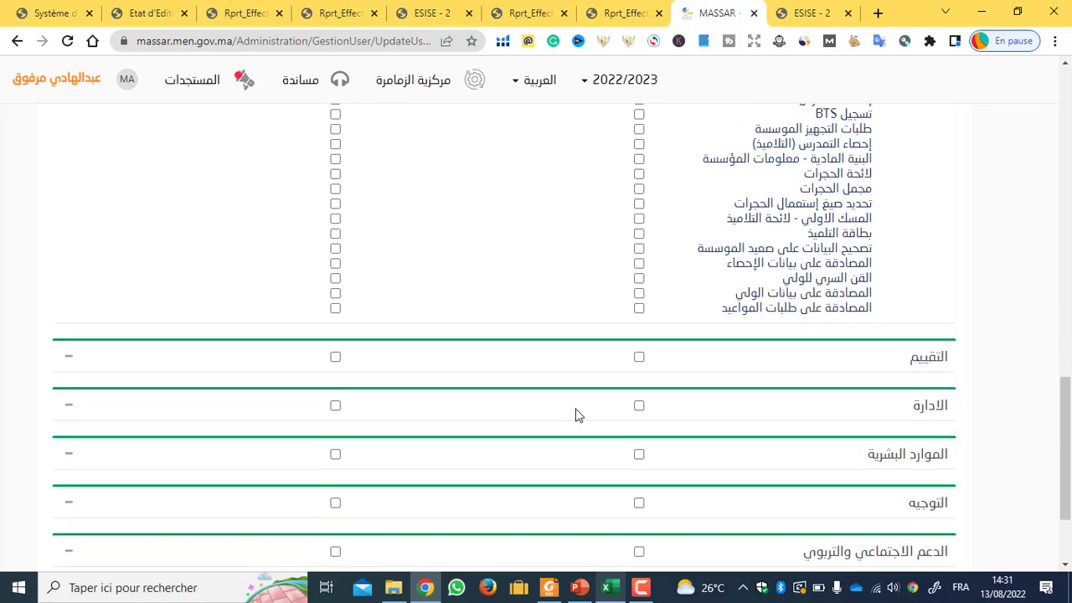
Step: Open the user's class and subject assignments, الأقسام و المواد, and set the cycle, السلك, to الابتدائي
scroll(577, 415, "up", 10)
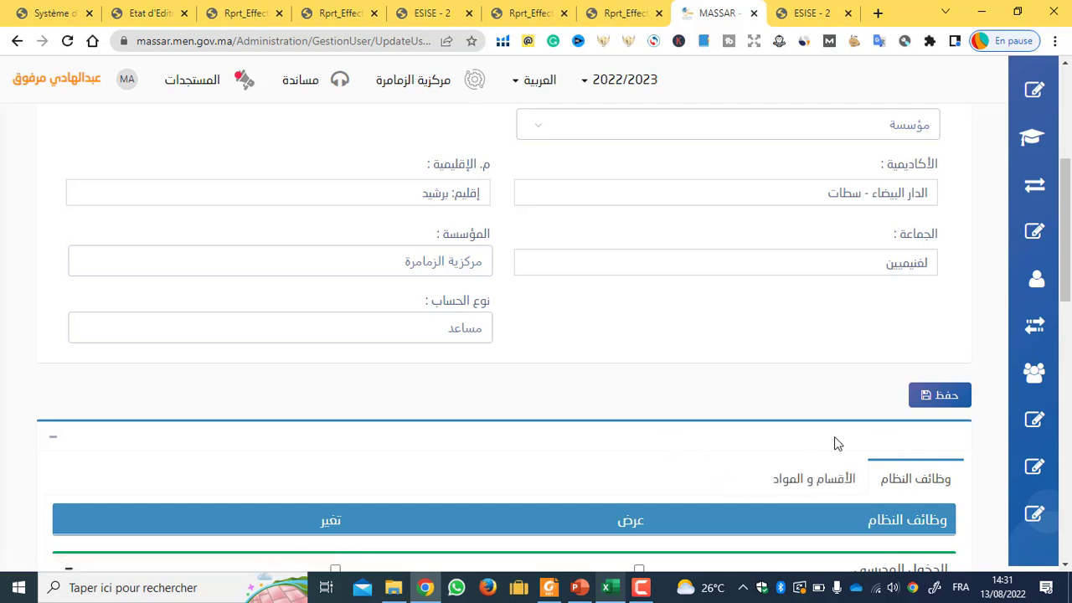
scroll(834, 443, "down", 1)
left_click(830, 411)
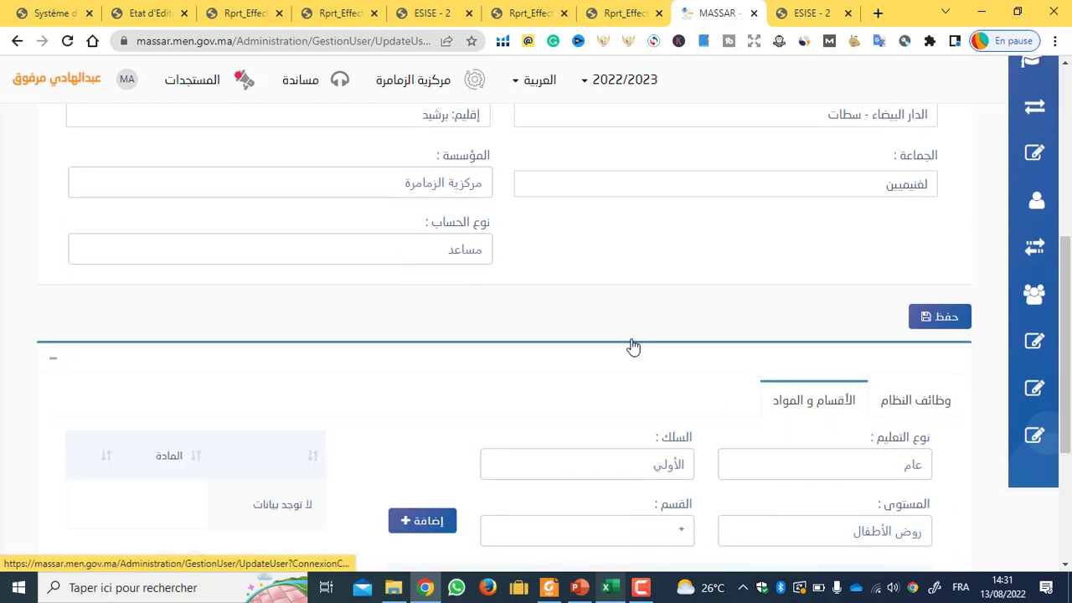
scroll(782, 313, "down", 2)
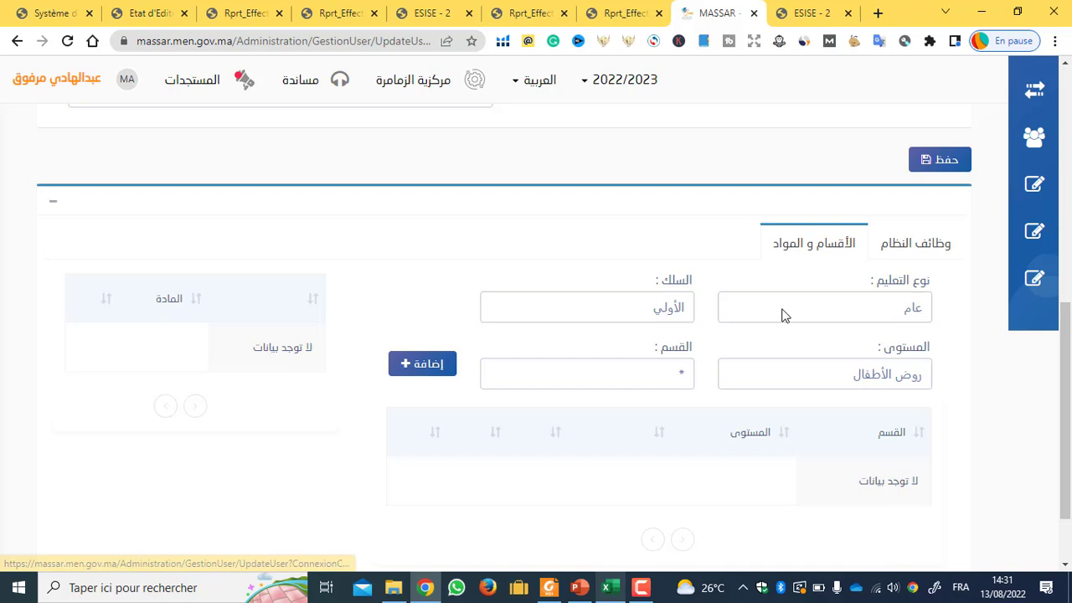
left_click(660, 307)
left_click(661, 350)
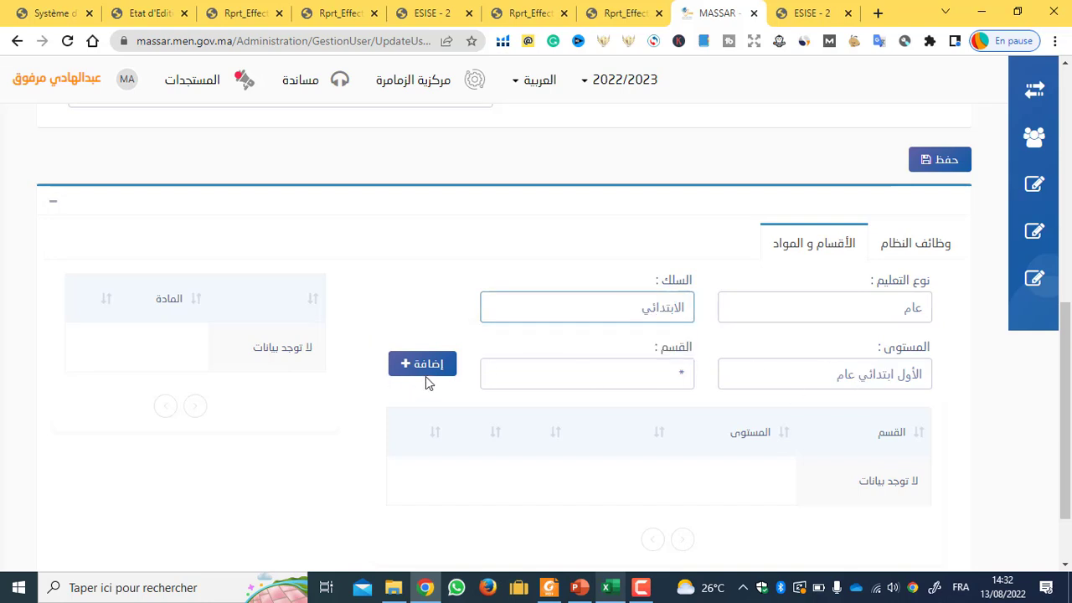
Step: Switch the level, المستوى, to الثاني ابتدائي عام and back to الأول ابتدائي عام, and look through the listed subjects
left_click(779, 382)
left_click(831, 420)
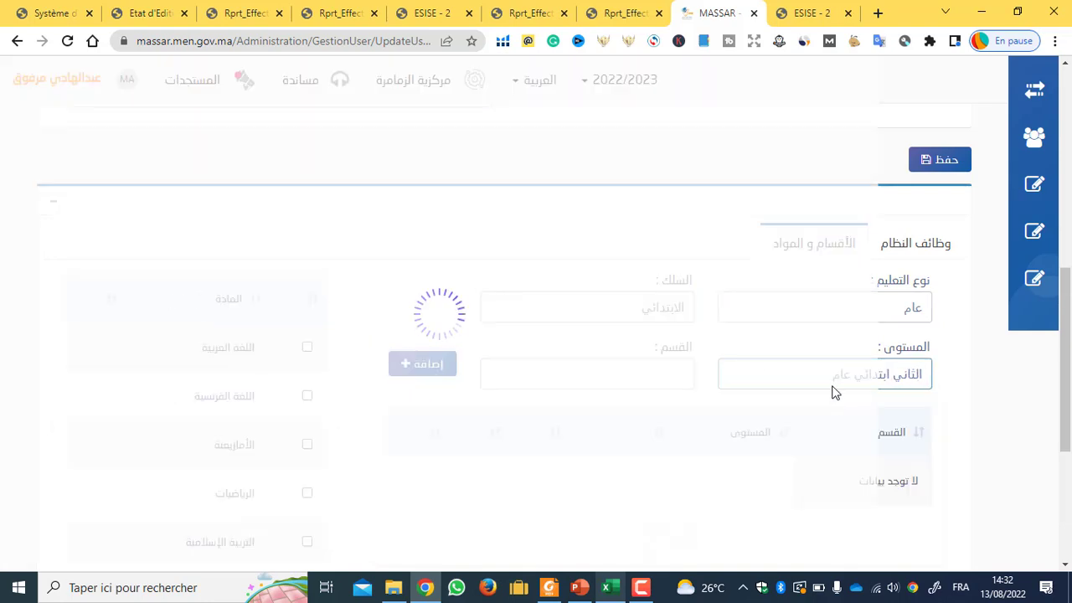
left_click(833, 387)
left_click(846, 400)
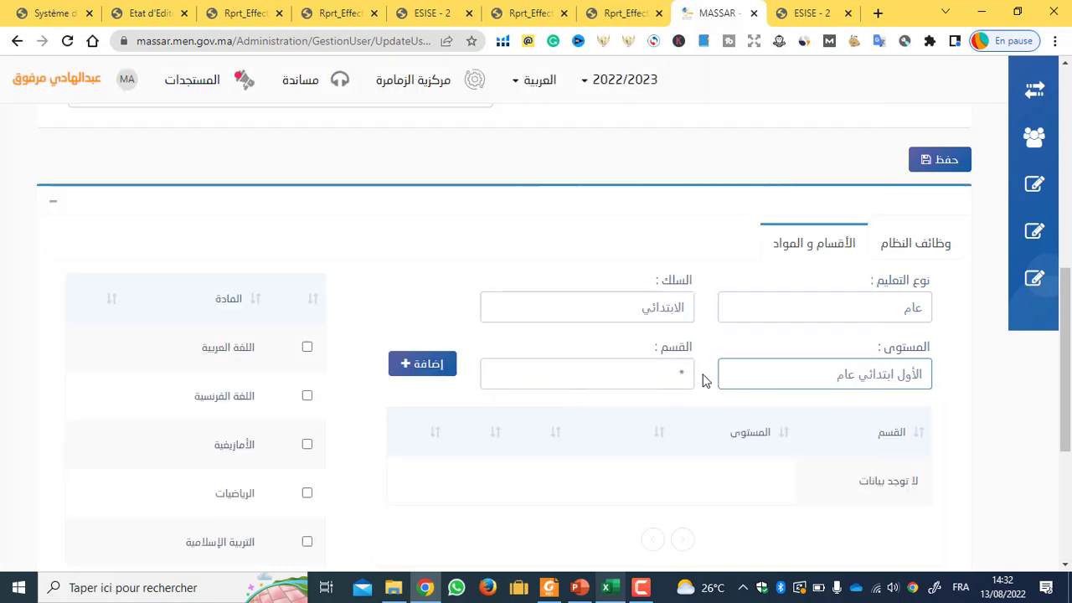
scroll(753, 351, "down", 1)
scroll(327, 281, "down", 3)
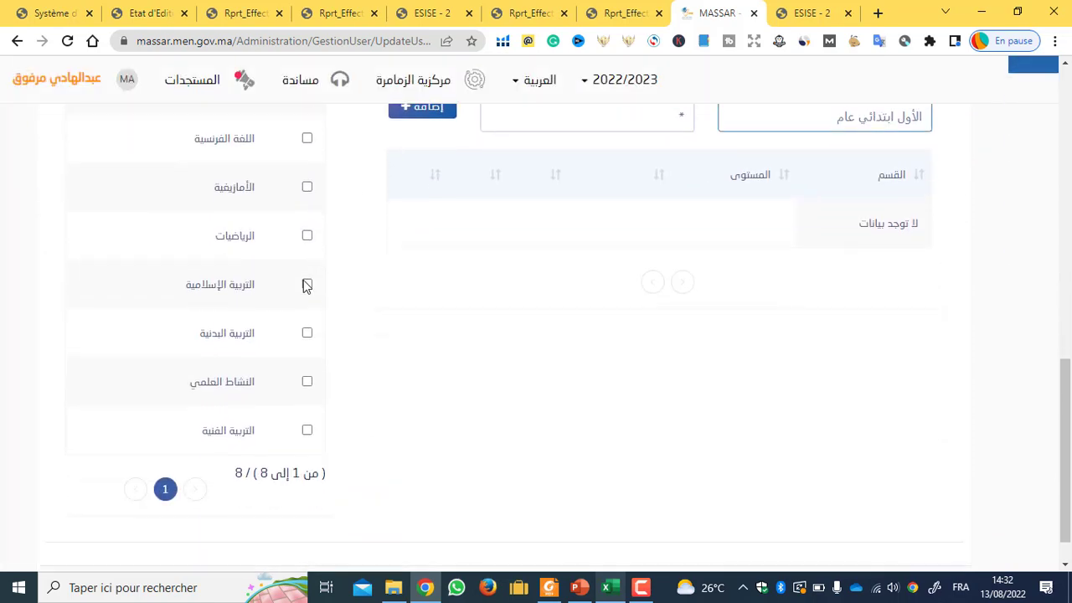
scroll(335, 318, "up", 3)
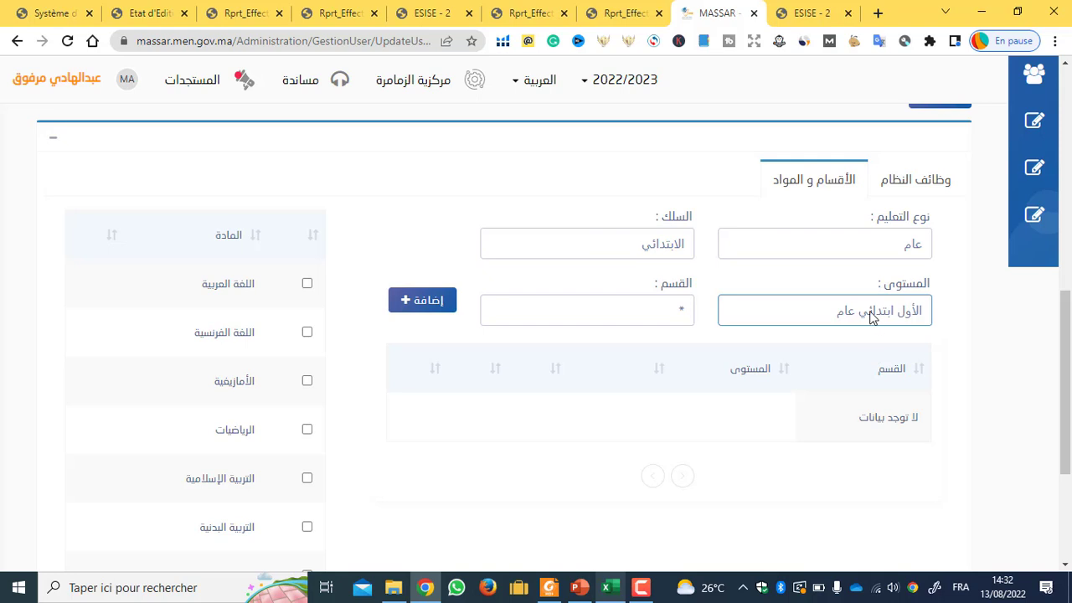
Step: Add all classes of the level الثاني ابتدائي عام with every subject except الأمازيغية selected
left_click(871, 316)
left_click(876, 352)
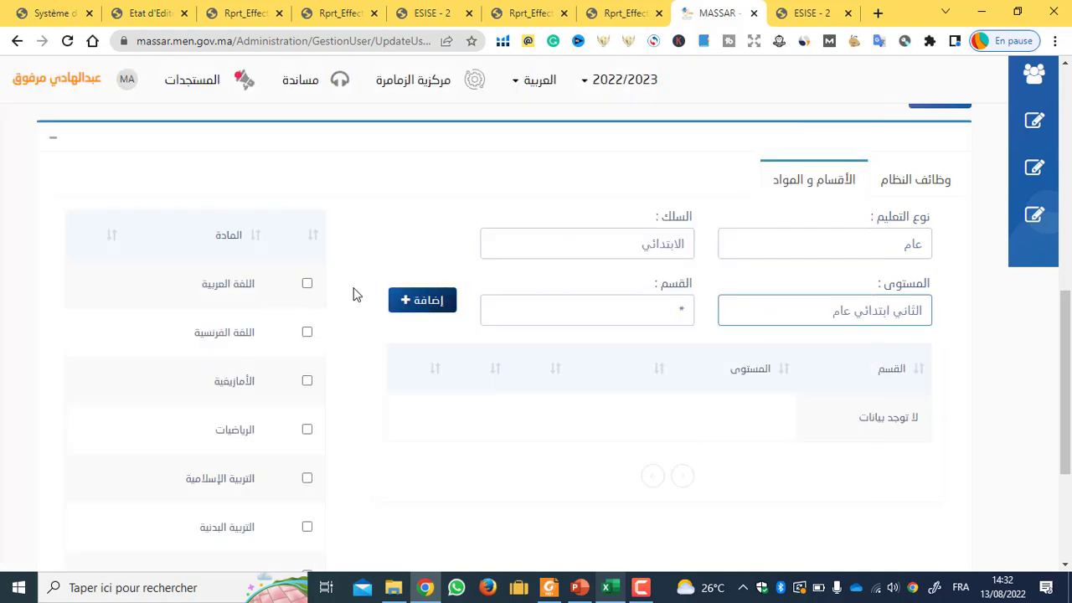
left_click(307, 283)
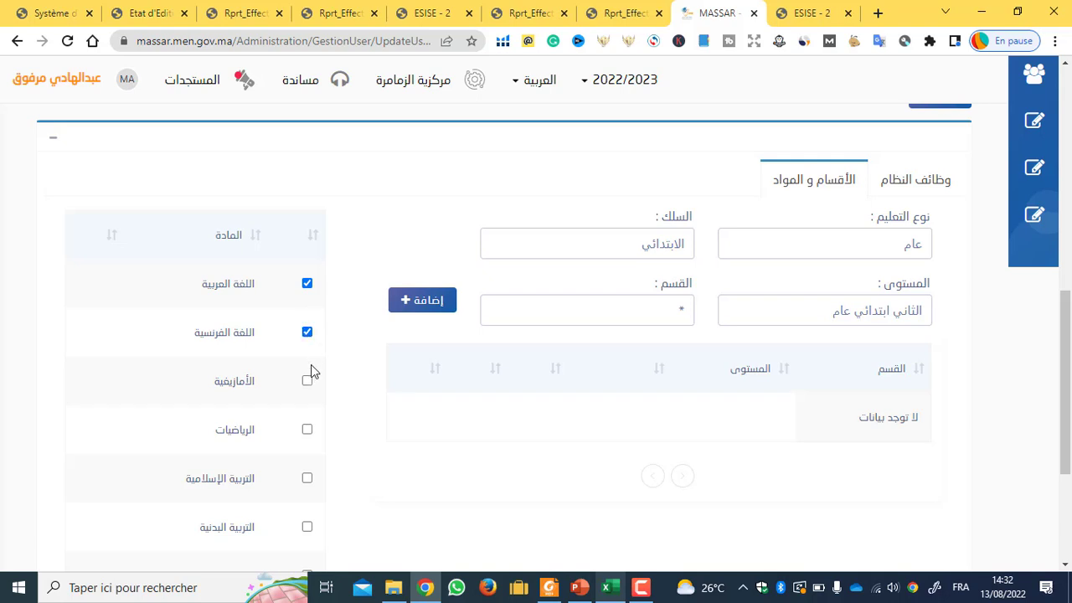
left_click(306, 428)
scroll(330, 377, "down", 2)
left_click(306, 320)
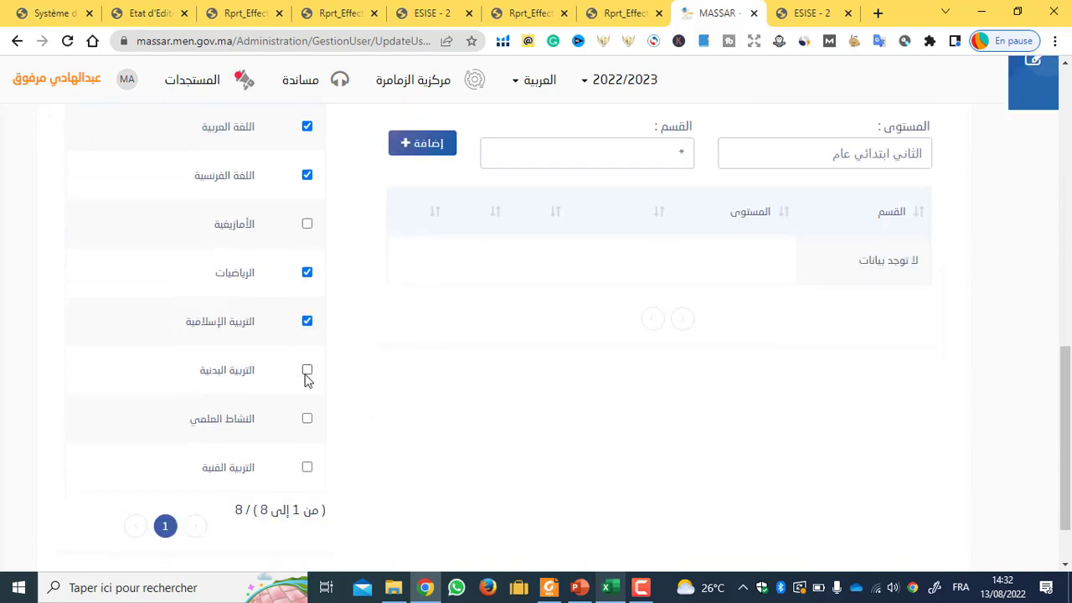
left_click(306, 369)
left_click(307, 417)
left_click(307, 466)
scroll(425, 409, "up", 1)
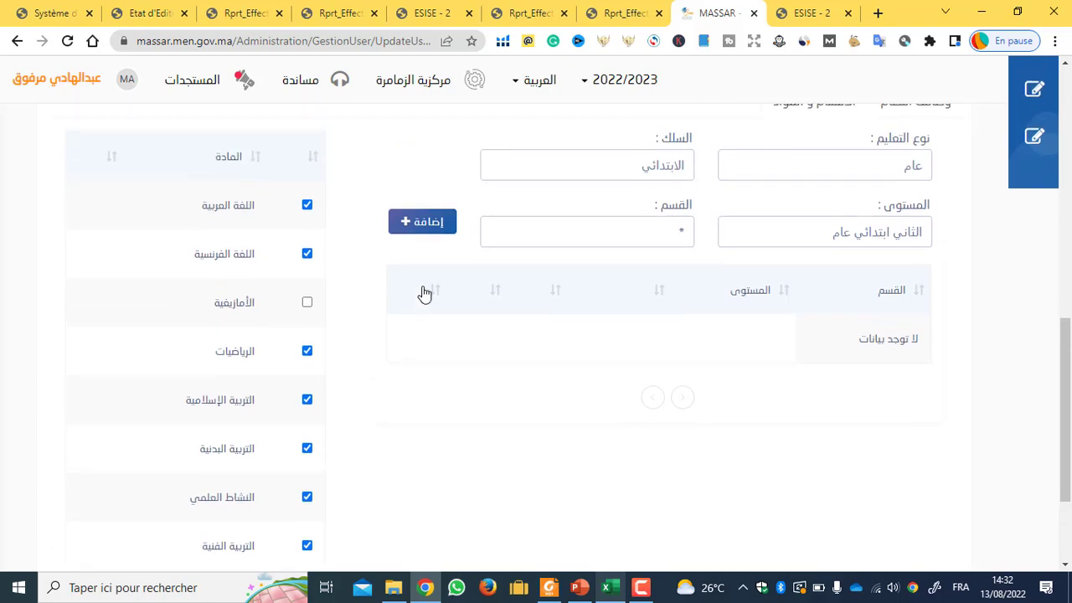
left_click(425, 223)
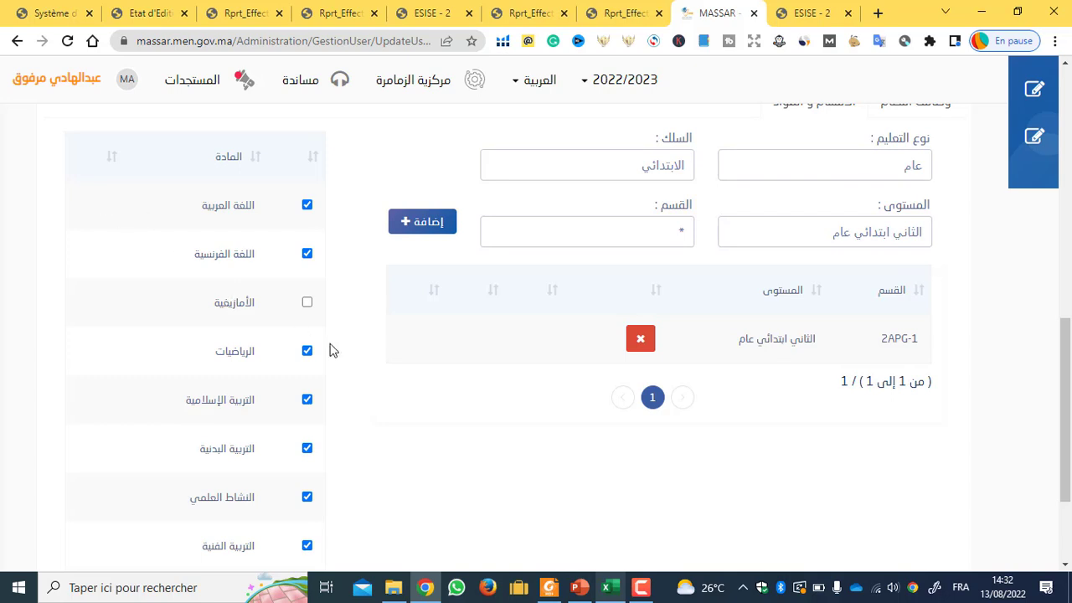
Step: Switch to the evaluation module, التقييم, and open the non-generalised subjects page, المواد غير المعممة, under تهيئة المواد
scroll(395, 290, "up", 3)
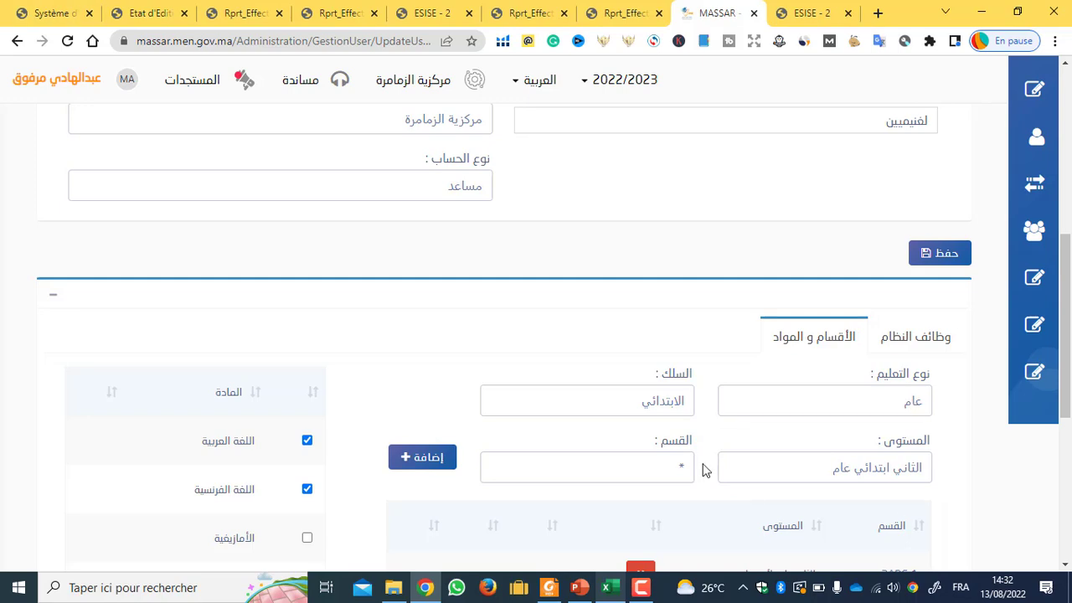
scroll(866, 108, "up", 4)
scroll(1057, 134, "up", 2)
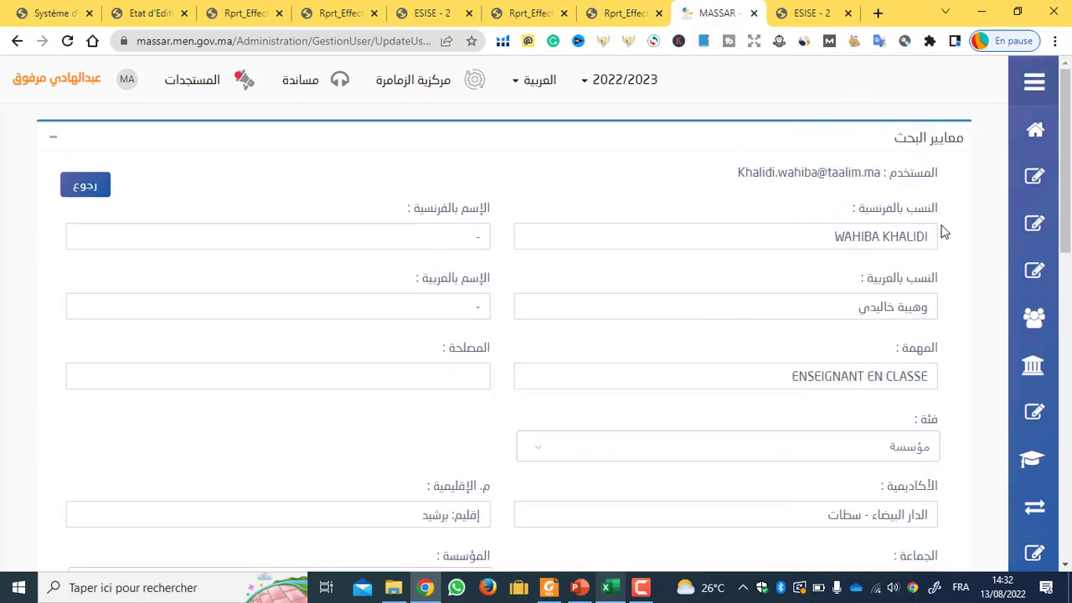
mouse_move(1038, 198)
left_click(985, 98)
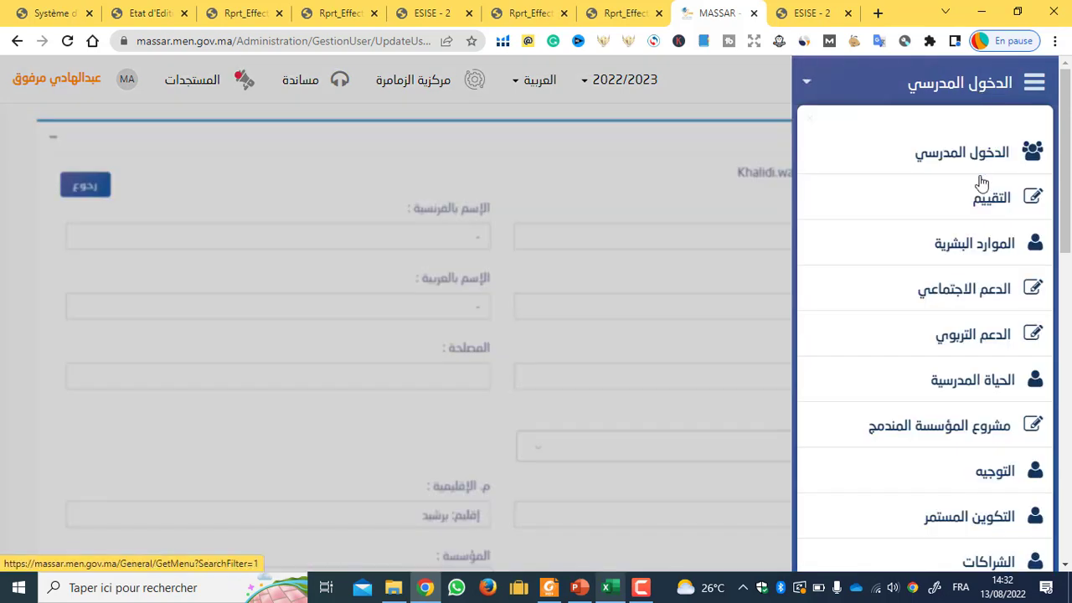
left_click(984, 205)
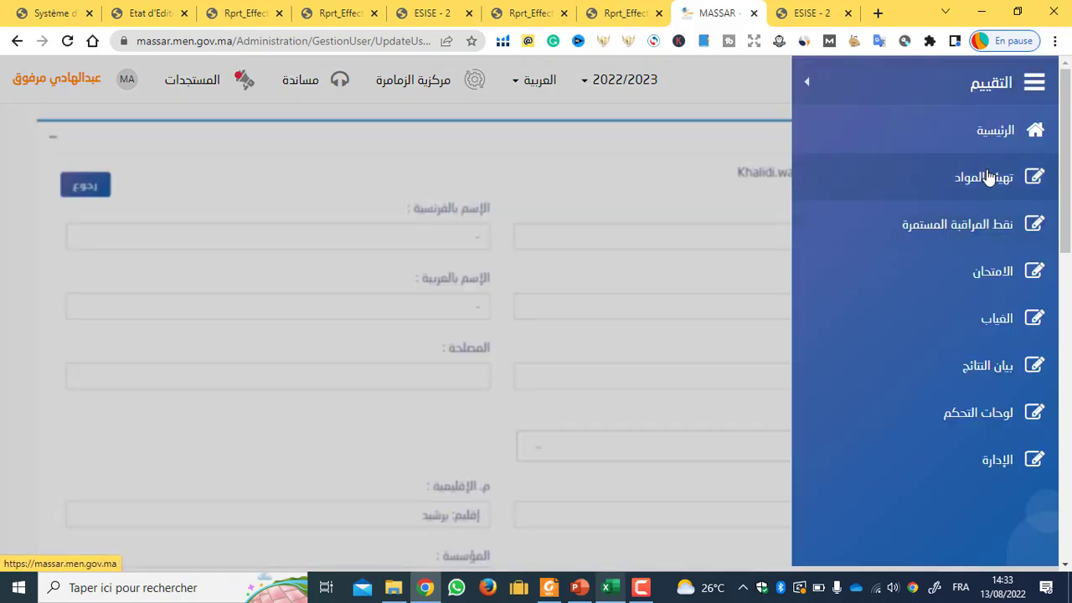
left_click(963, 184)
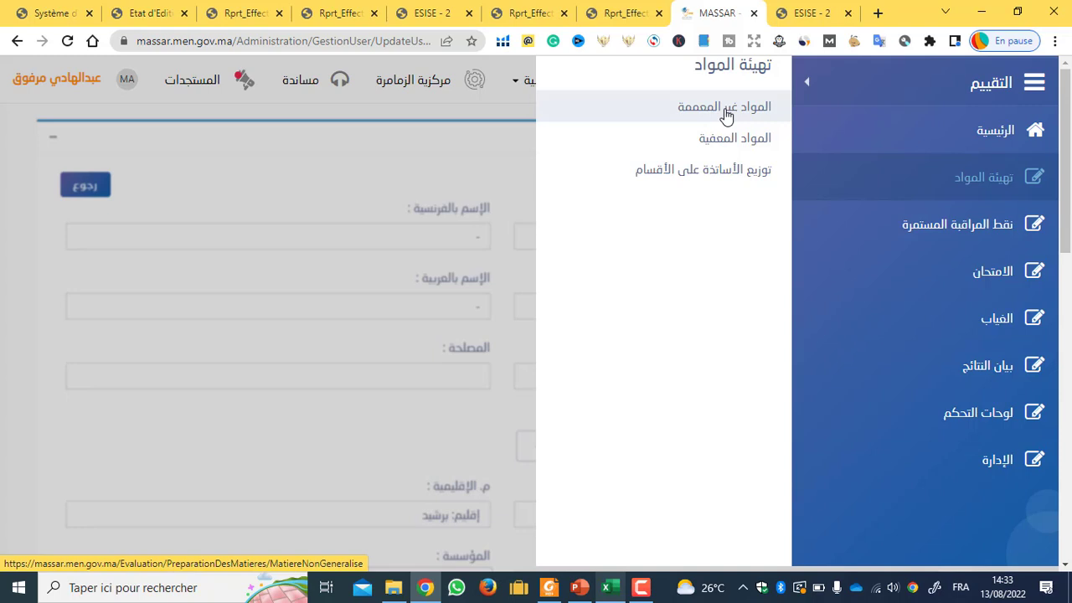
left_click(726, 116)
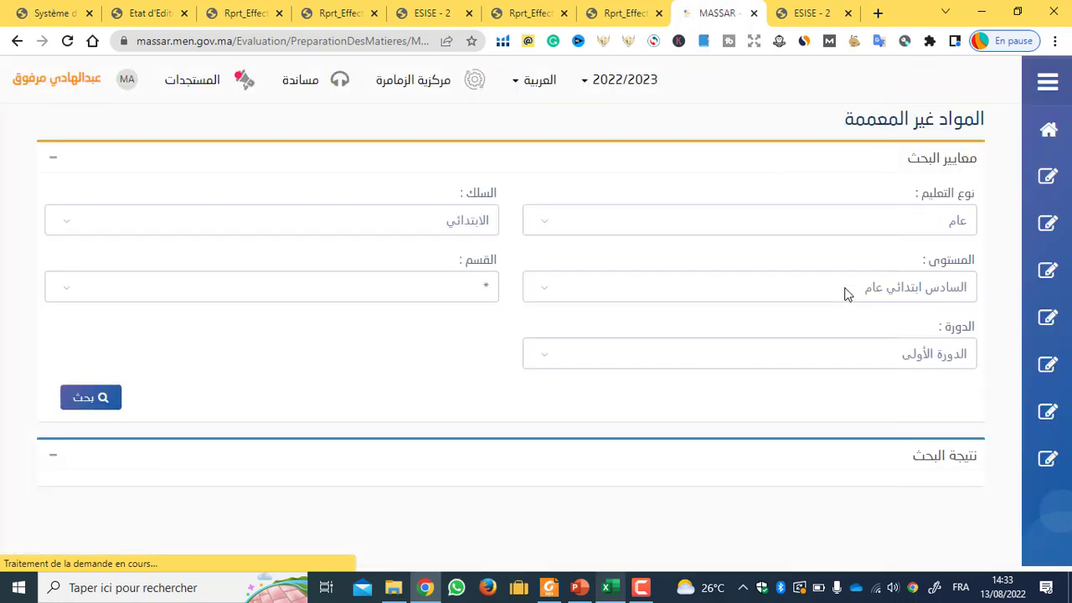
Step: Search the non-generalised subjects for the level الثاني ابتدائي عام and class 2APG-1
left_click(890, 287)
left_click(886, 328)
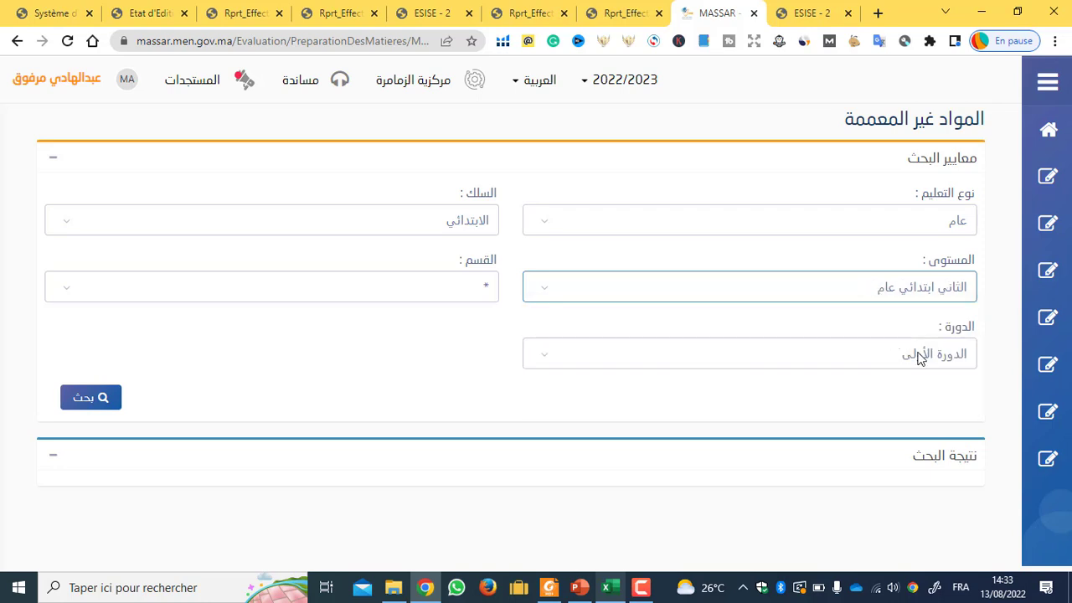
left_click(426, 292)
left_click(377, 328)
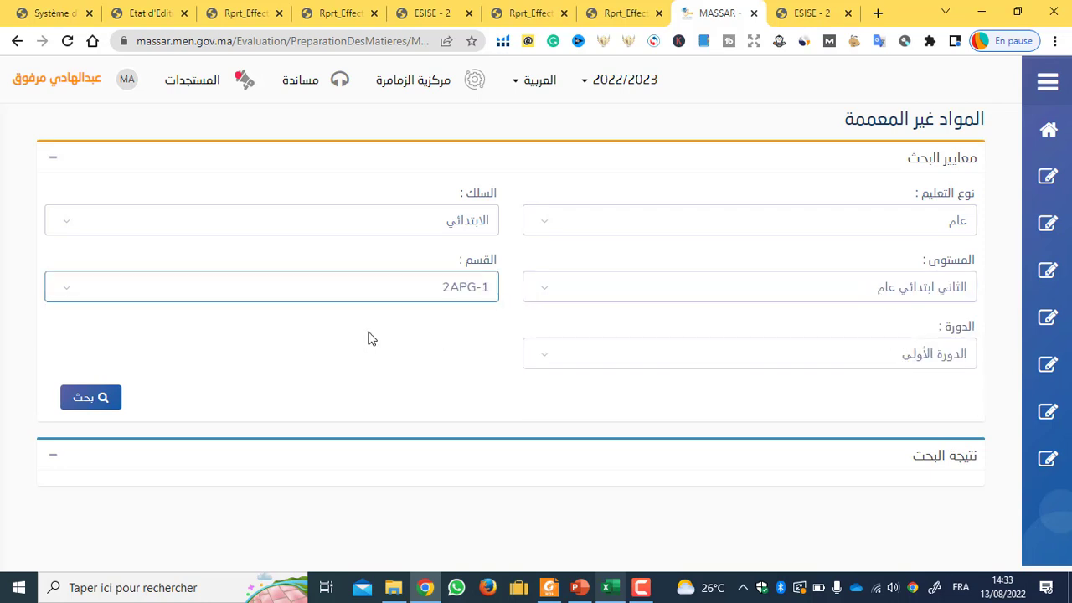
left_click(91, 401)
scroll(477, 340, "down", 2)
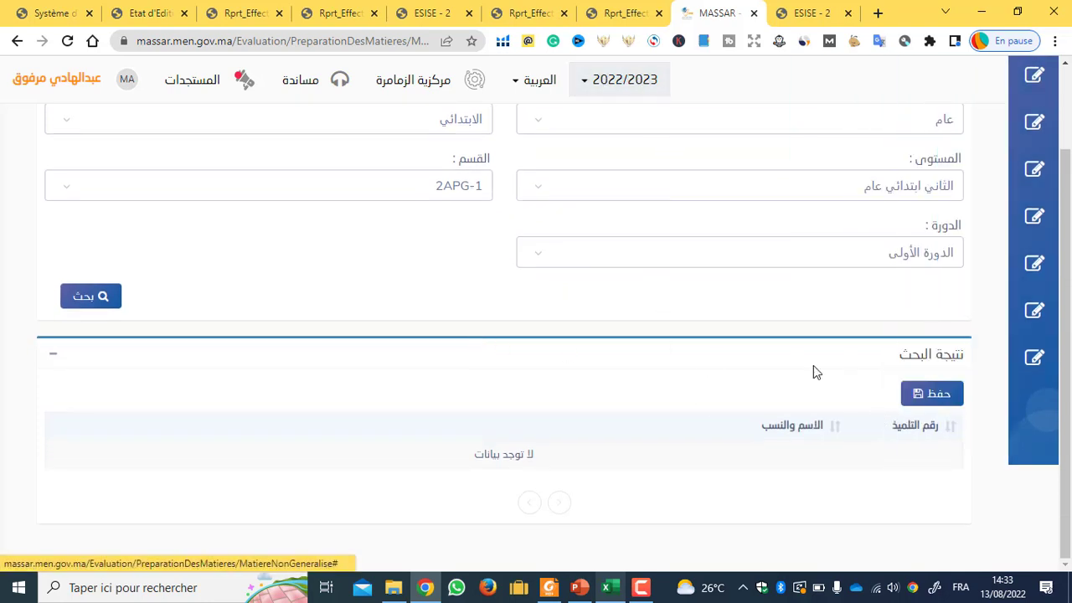
Step: Change the school year to 2021/2022 and search the non-generalised subjects for class 2APG-1 again
left_click(618, 91)
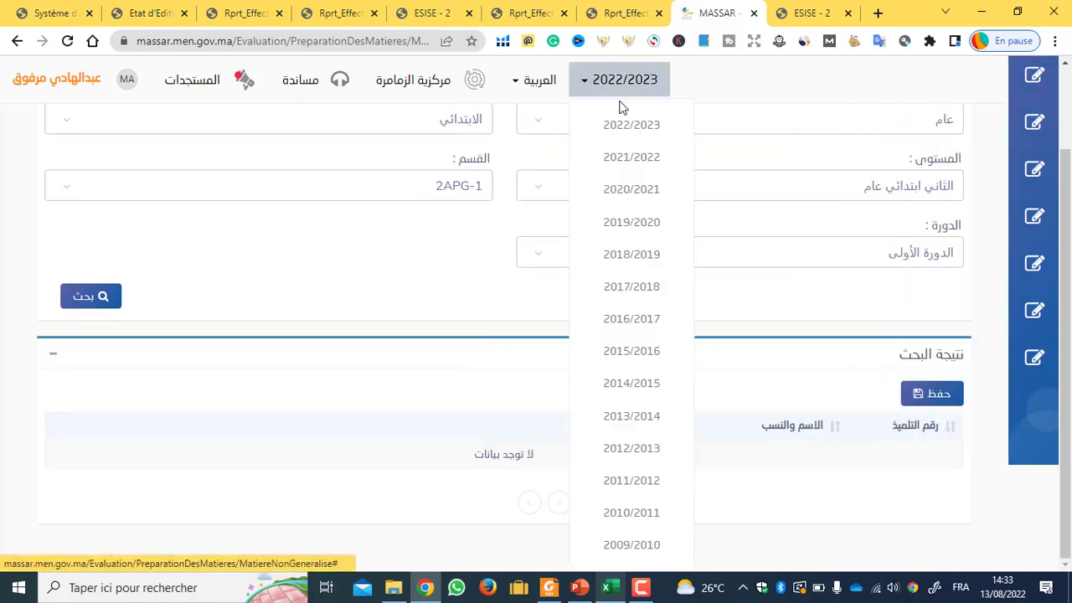
left_click(632, 159)
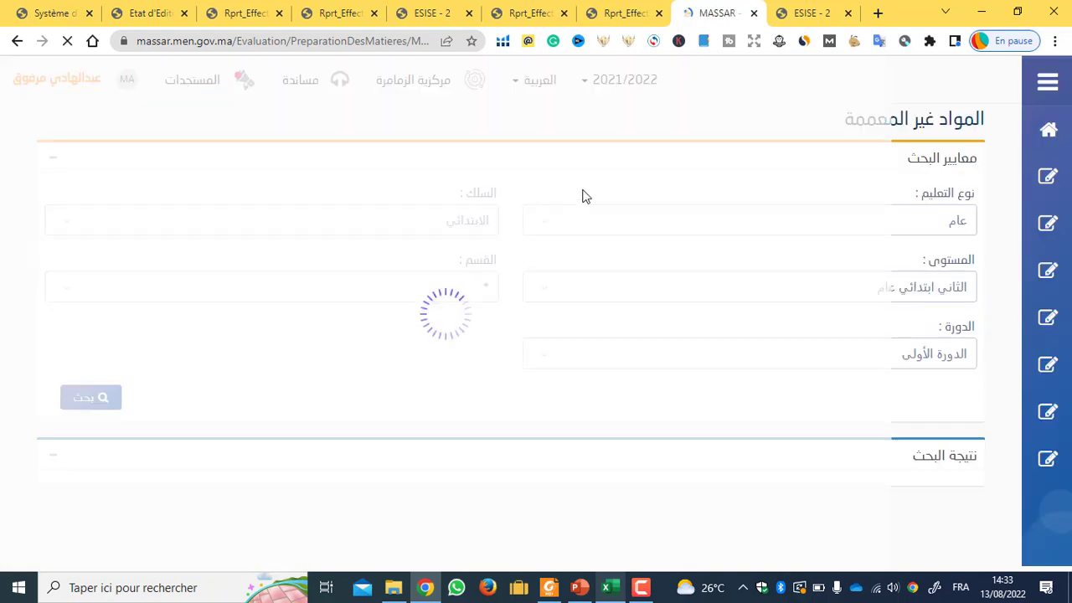
left_click(450, 289)
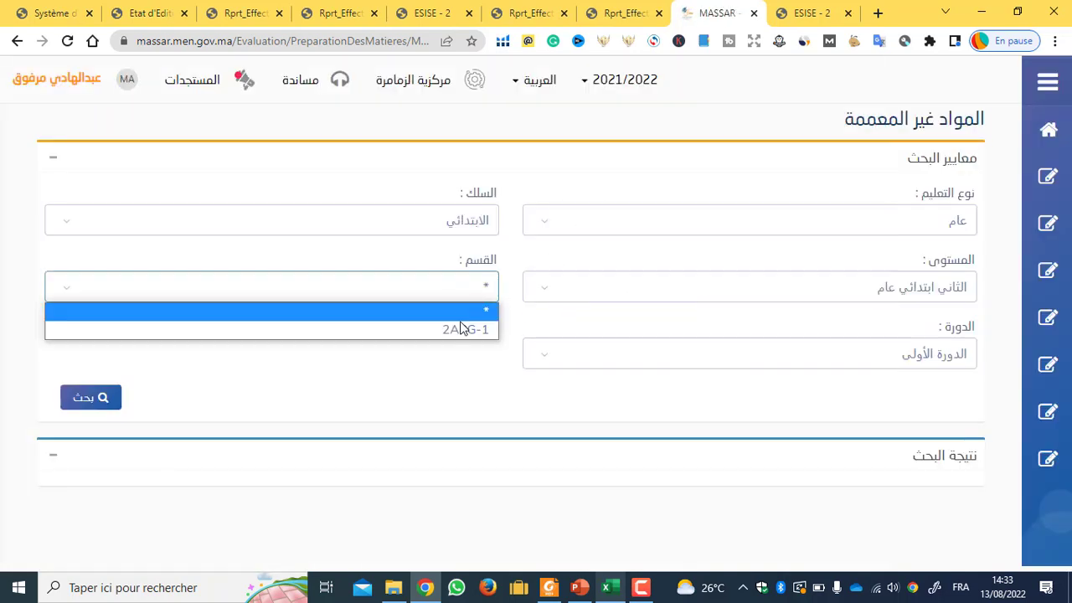
left_click(462, 326)
left_click(90, 398)
scroll(557, 326, "down", 3)
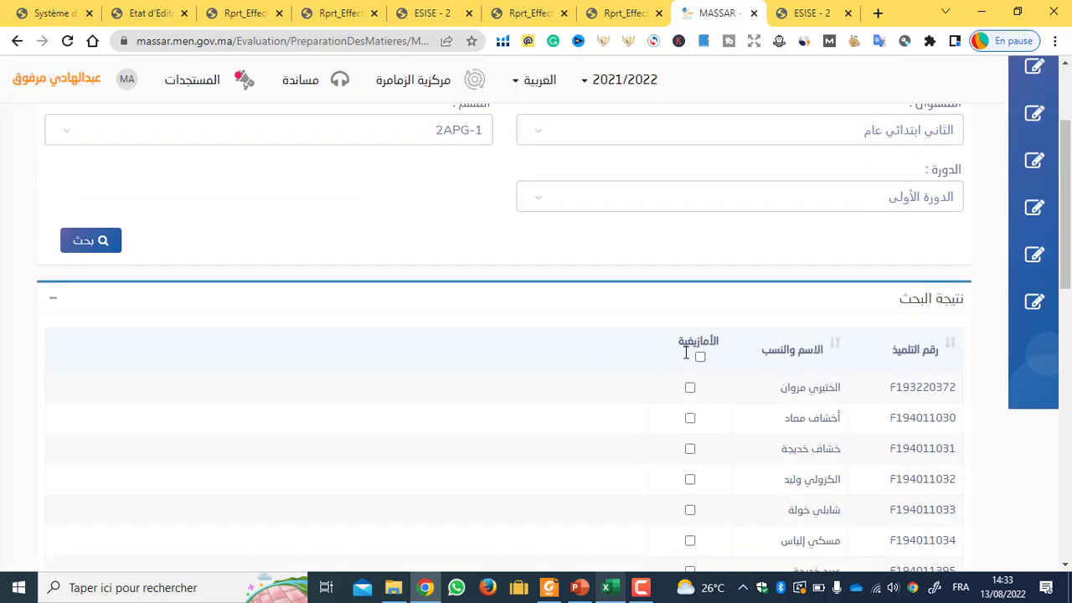
Step: Select all pupils in the الأمازيغية column and clear that selection again
left_click(700, 358)
left_click(700, 359)
scroll(576, 329, "up", 2)
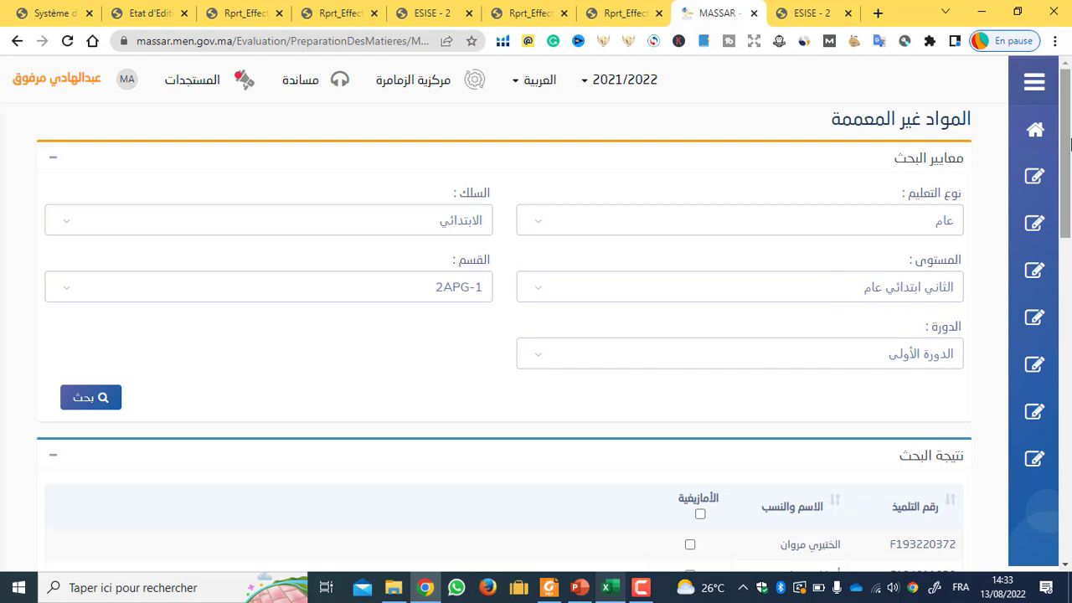
Step: Open the exempted subjects page, المواد المعفية, and list the pupils of class 2APG-1 for review
mouse_move(1024, 201)
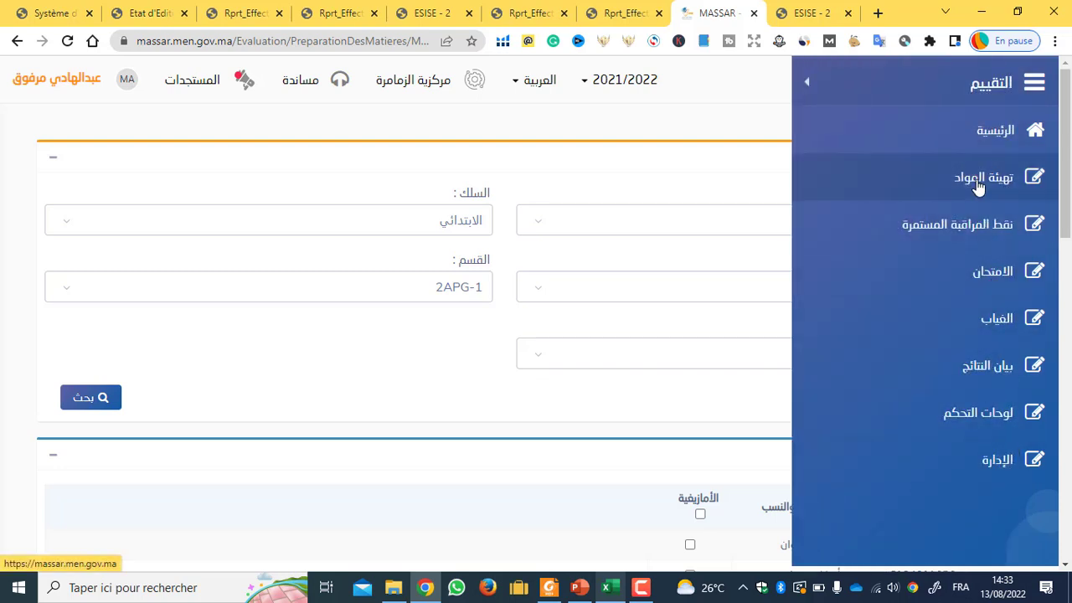
left_click(875, 182)
left_click(730, 173)
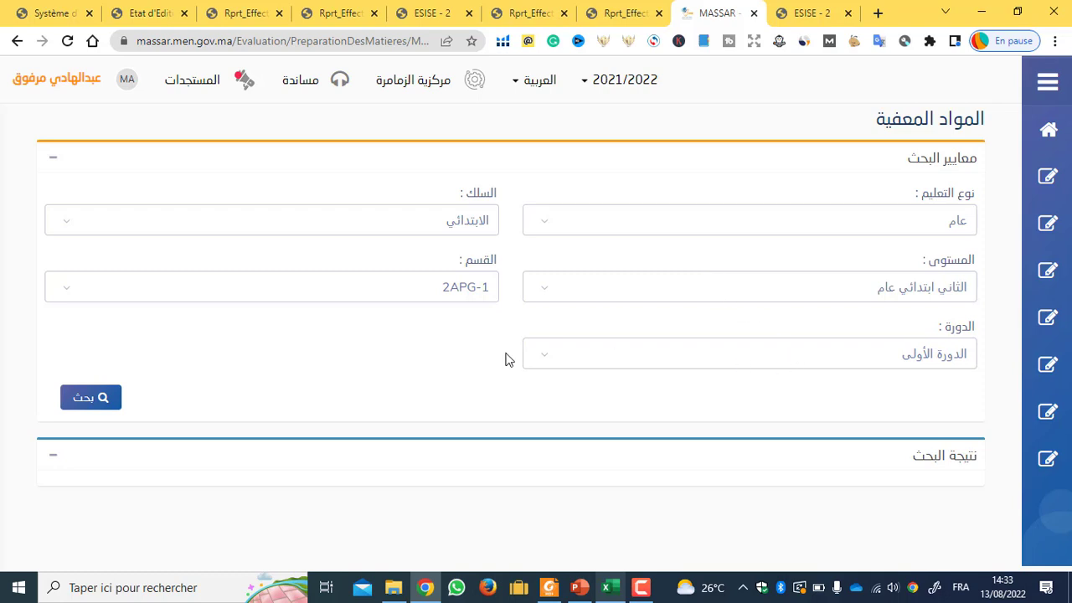
left_click(82, 401)
scroll(669, 377, "down", 3)
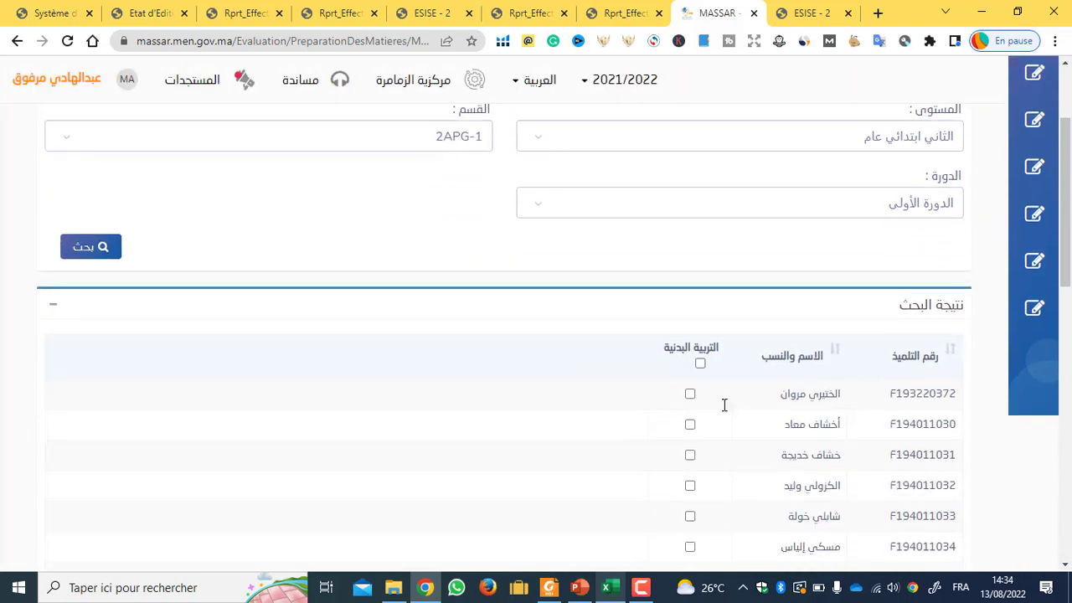
scroll(639, 366, "up", 3)
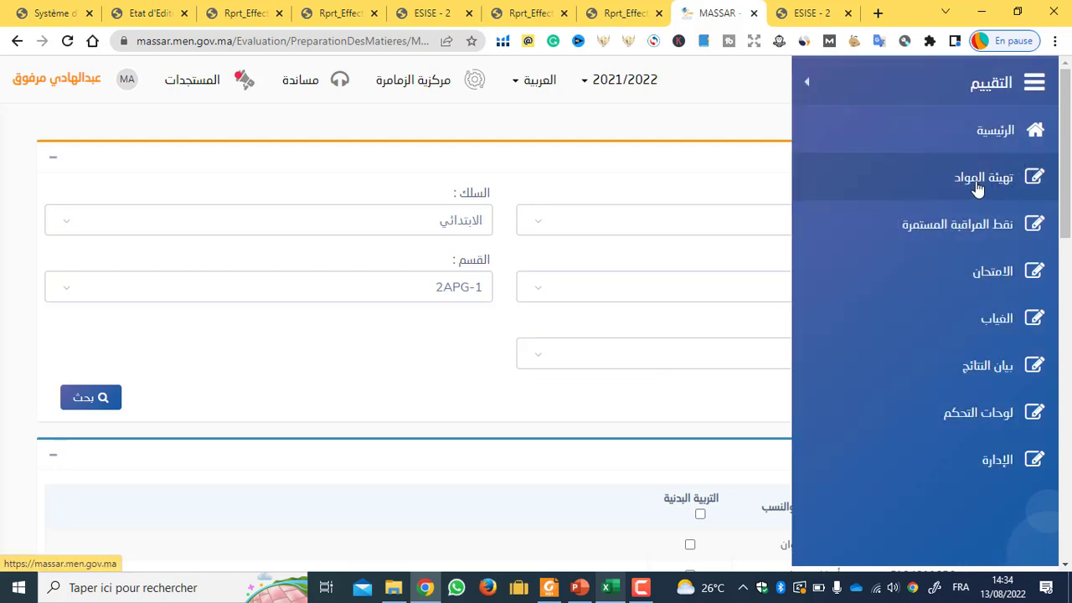
Step: Open the teacher-to-class distribution page, توزيع الأساتذة على الأقسام, and set the school year to 2022/2023
left_click(877, 184)
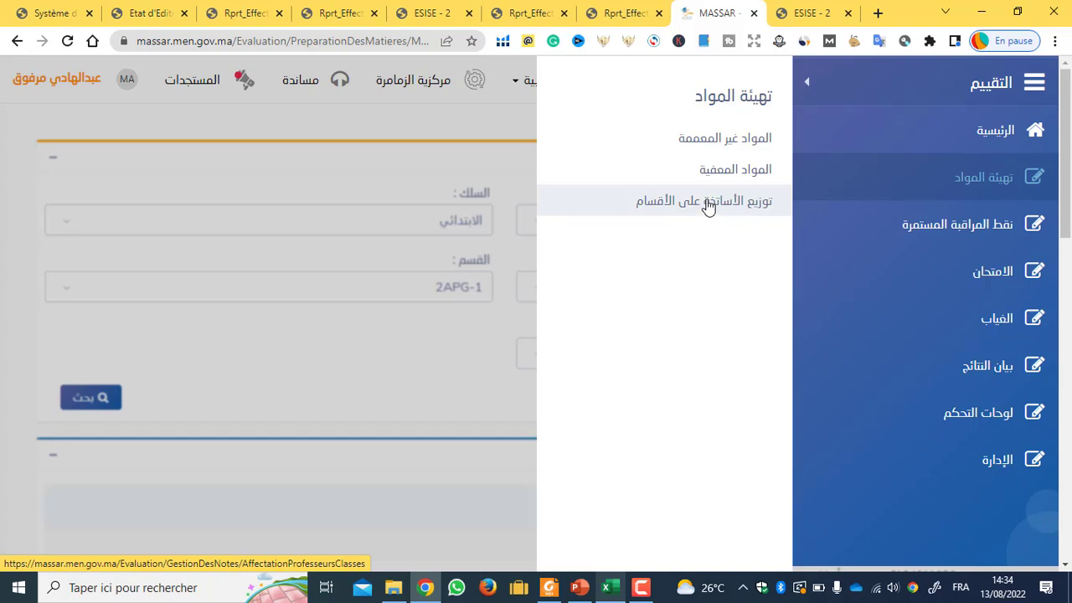
left_click(708, 211)
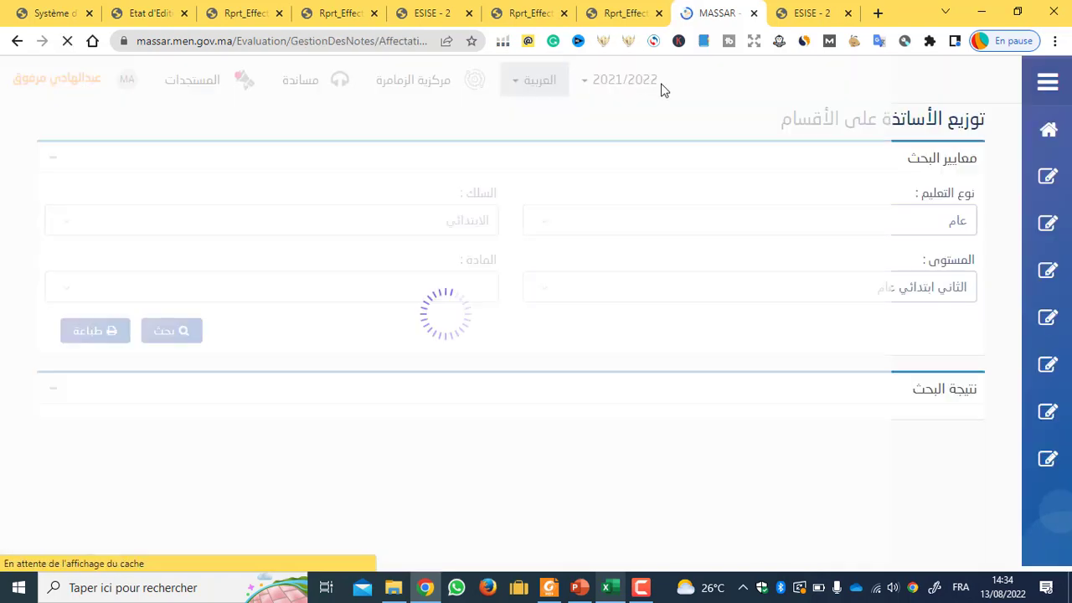
left_click(628, 80)
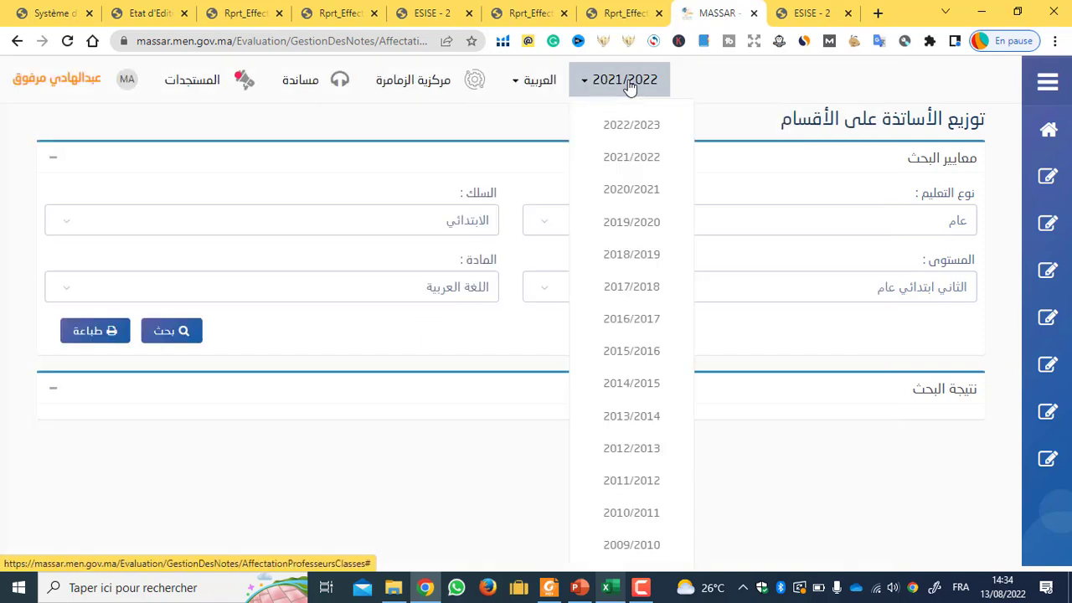
left_click(676, 131)
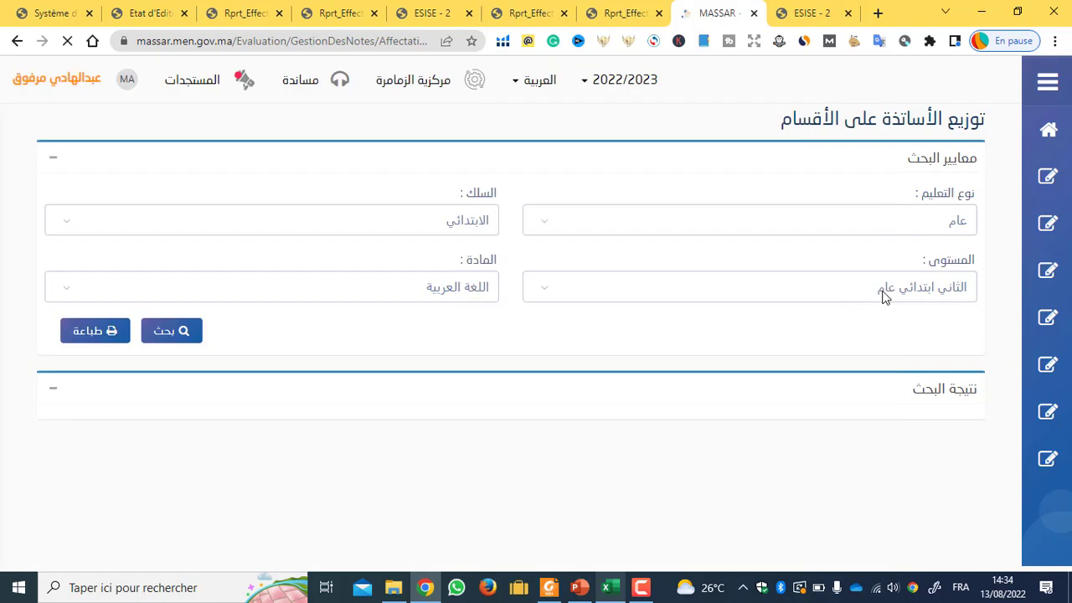
Step: Look through the subjects offered, keep اللغة العربية, and search the teacher distribution for the level الثاني ابتدائي عام
left_click(436, 289)
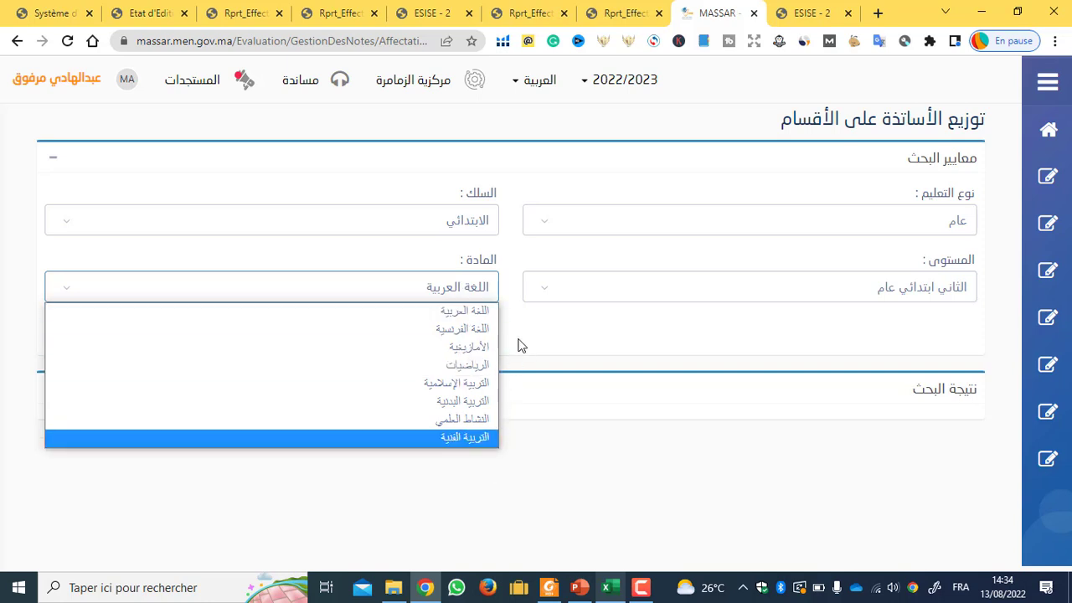
left_click(661, 330)
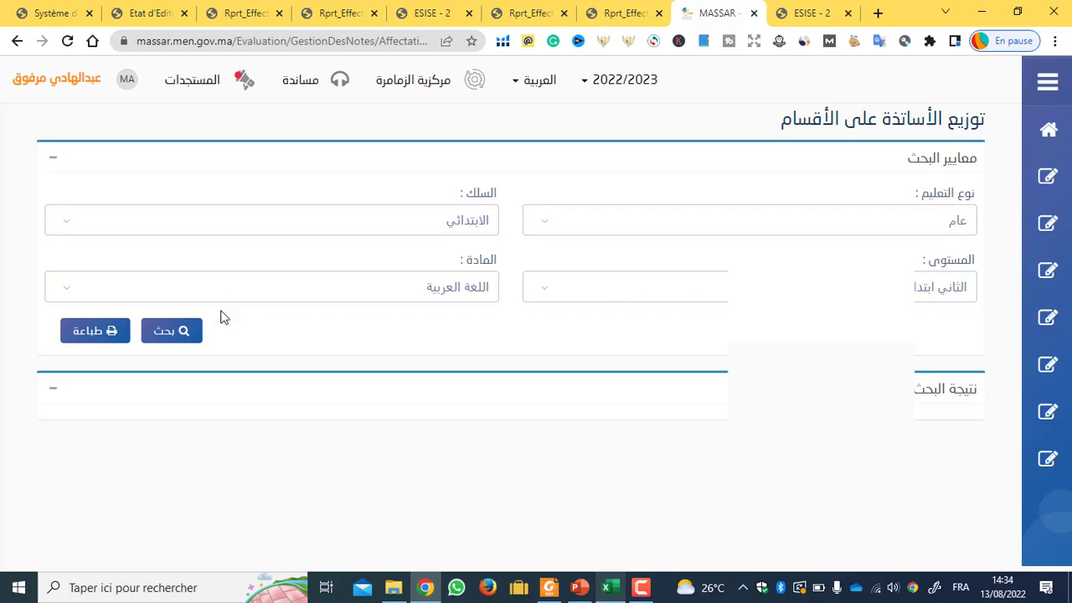
left_click(154, 336)
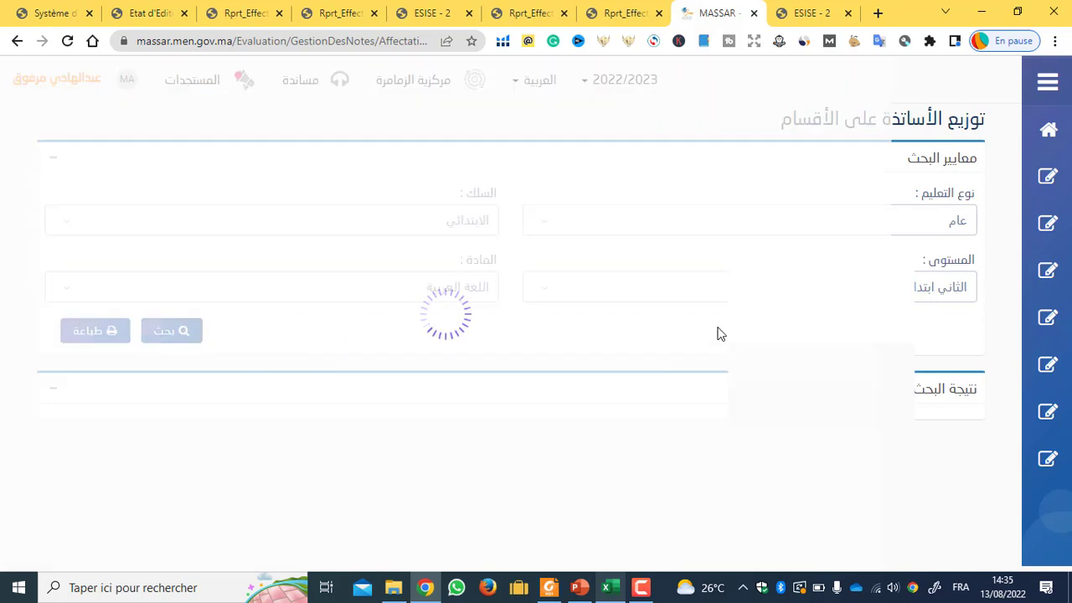
scroll(717, 333, "down", 1)
Step: Save the teacher assignment of class 2APG-1 for اللغة العربية, close the notice and run the search again
mouse_move(1032, 365)
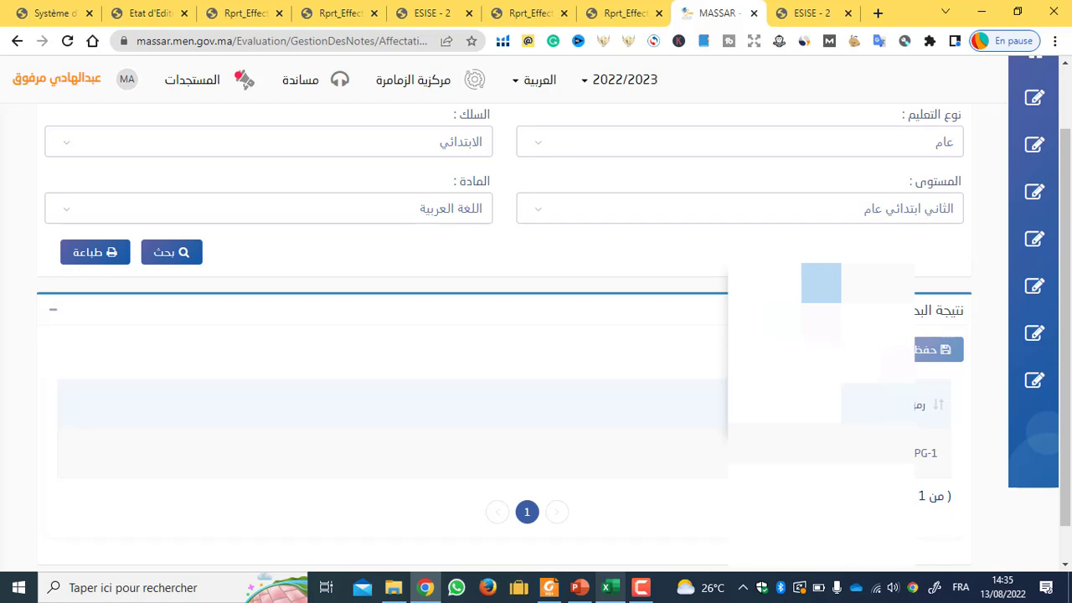
left_click(921, 358)
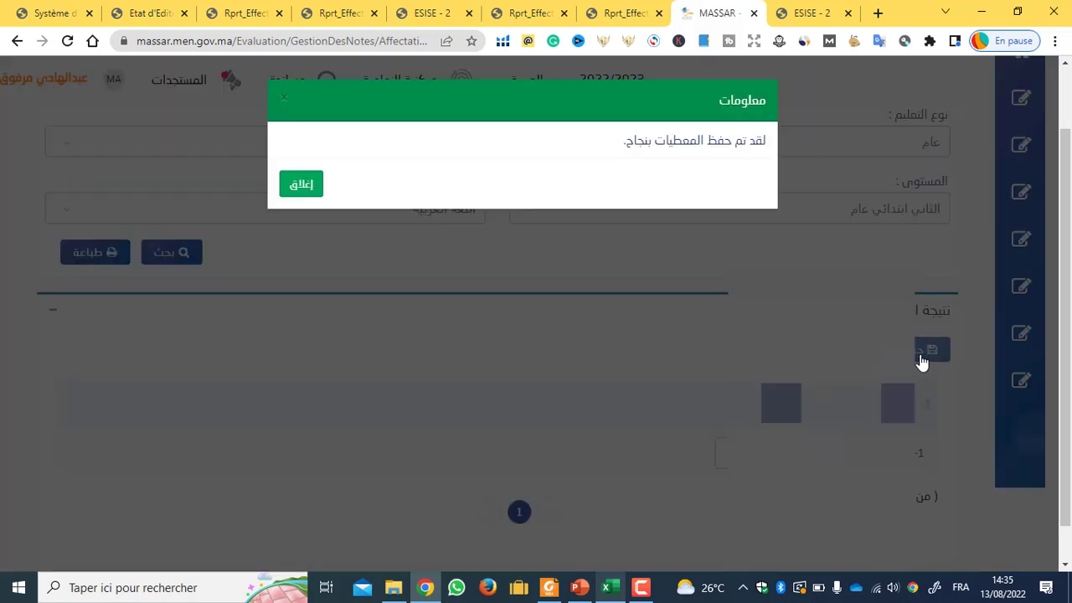
left_click(312, 191)
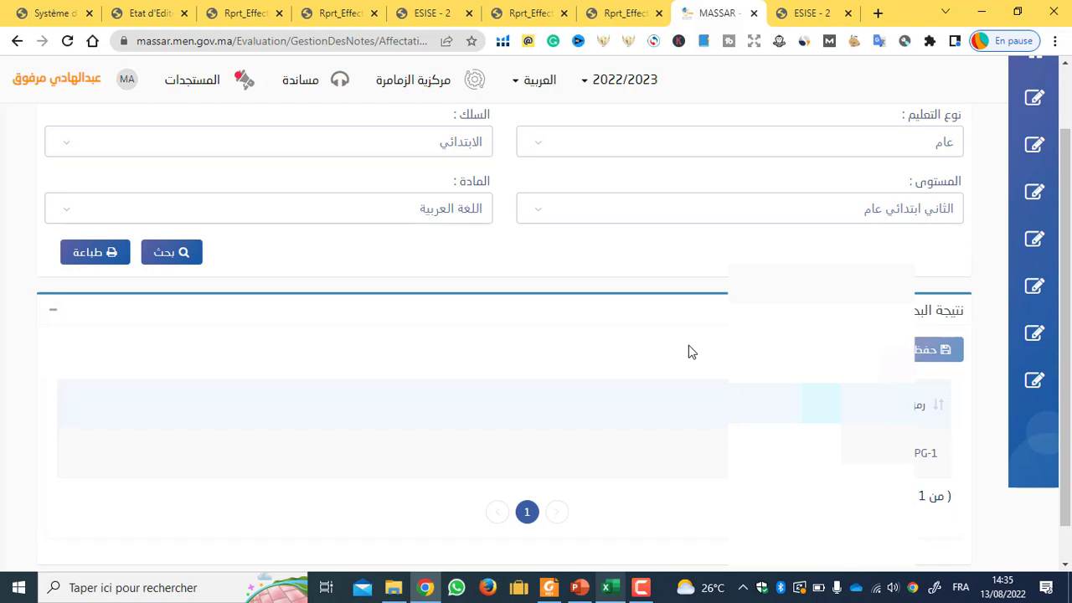
left_click(171, 252)
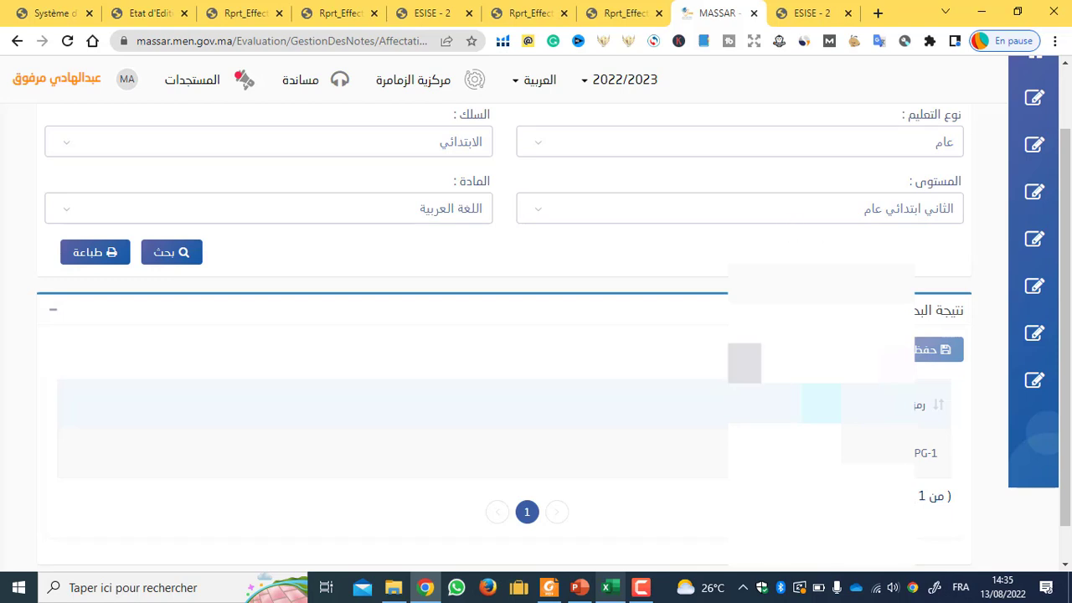
scroll(682, 530, "up", 1)
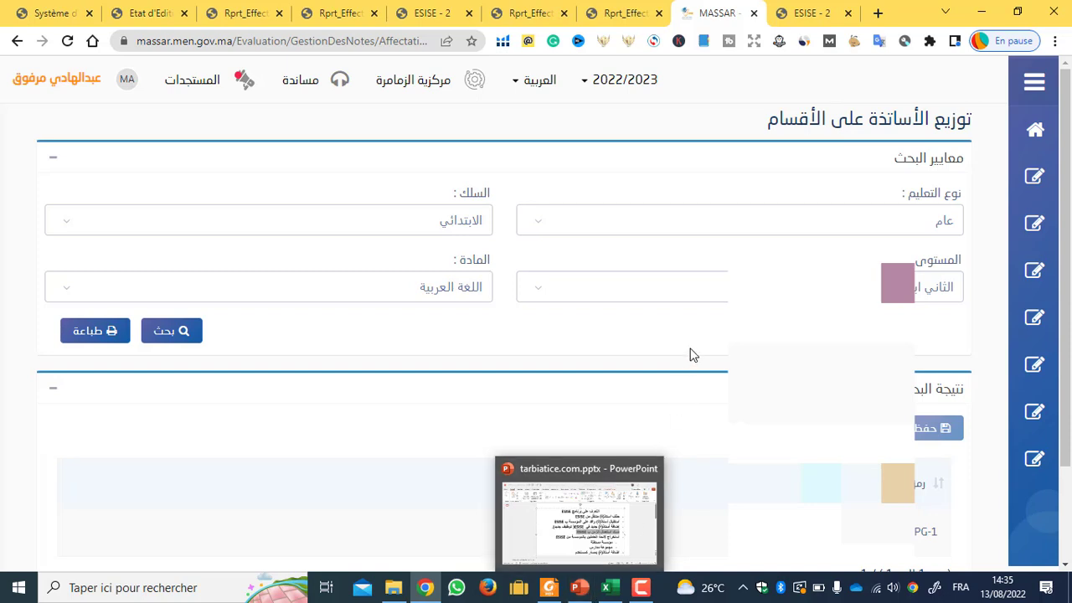
mouse_move(645, 598)
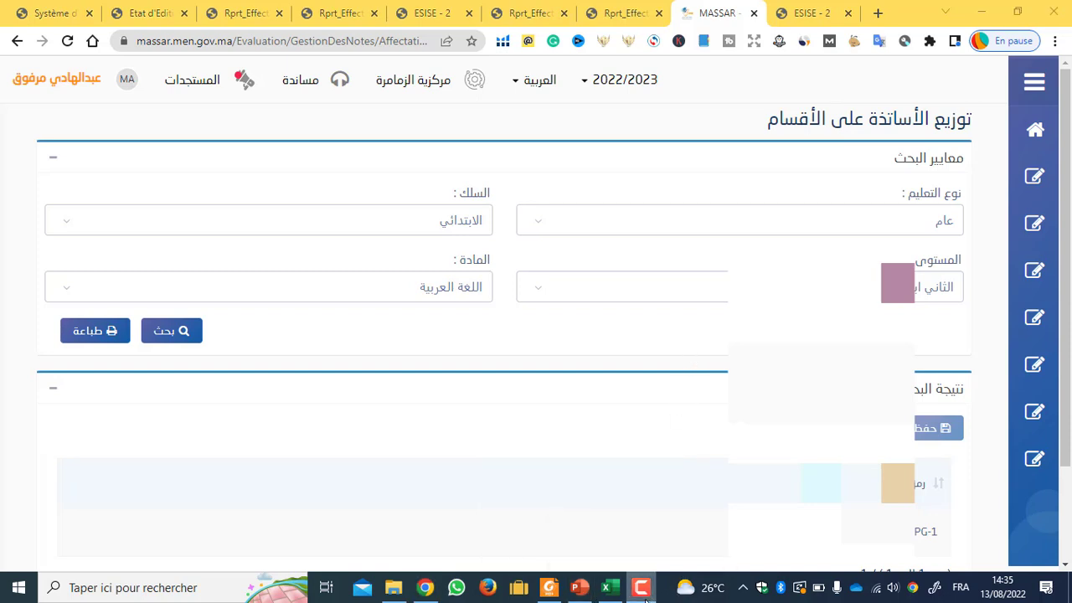